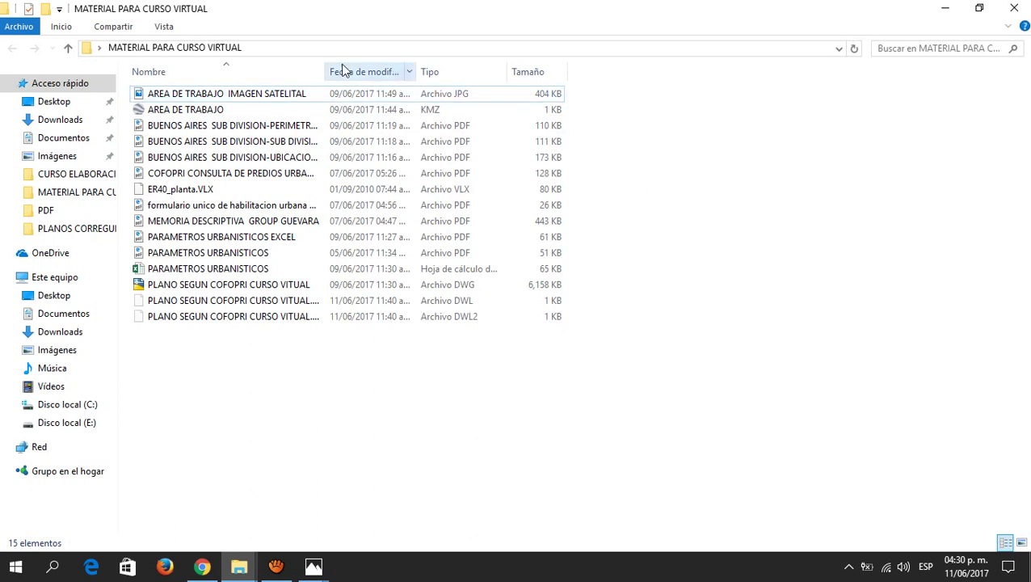
Step: Delete the COFOPRI plan's .dwl and .dwl2 lock files from MATERIAL PARA CURSO VIRTUAL
left_click(68, 48)
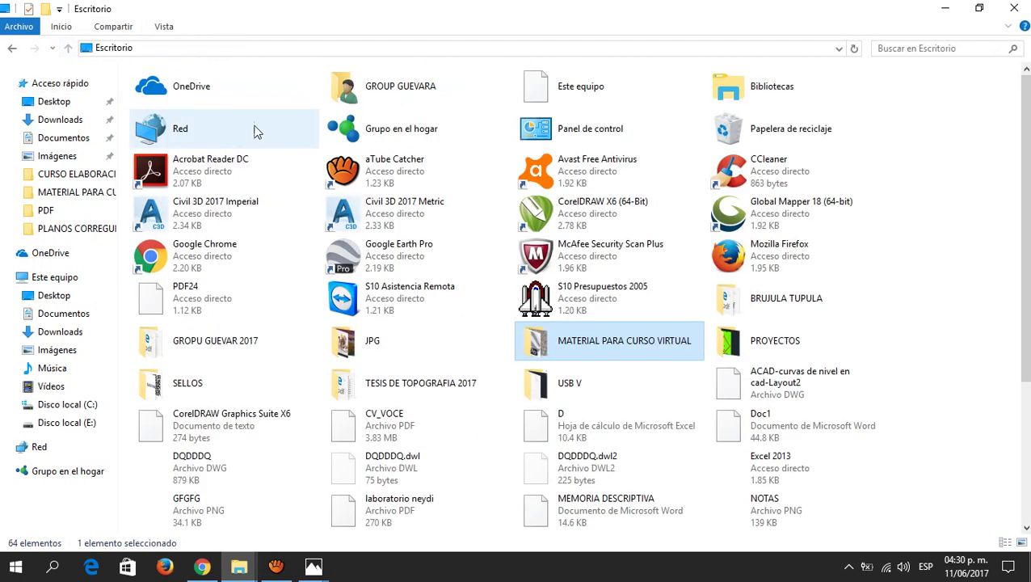
double_click(590, 349)
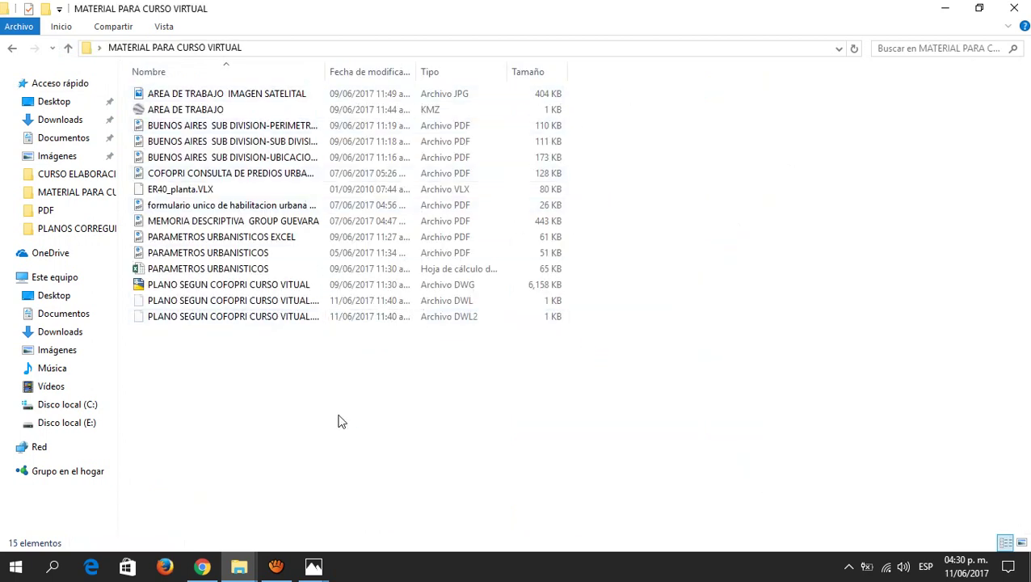
left_click_drag(217, 385, 218, 296)
key("Delete")
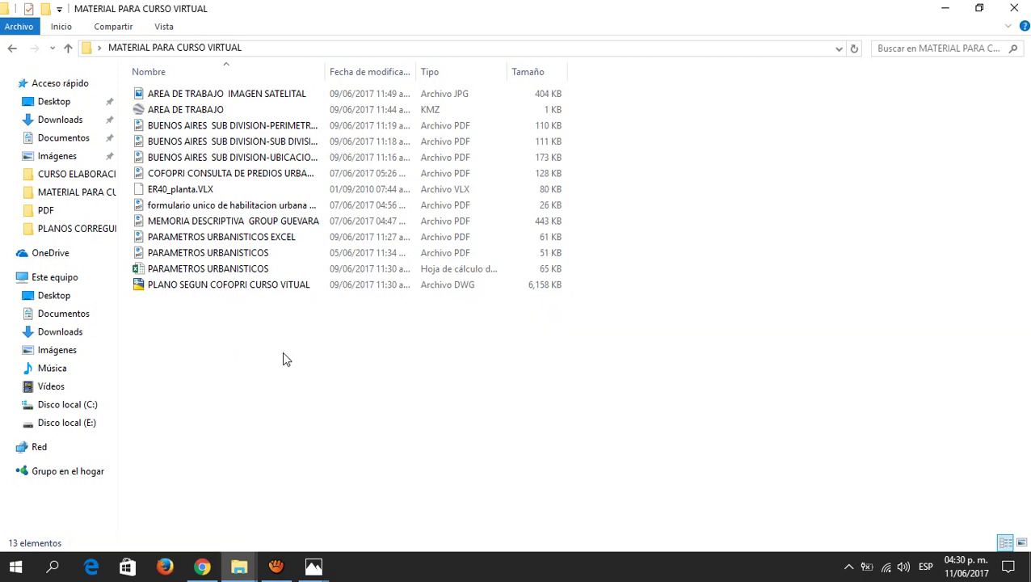
Step: Switch the course folder to Large Icons view and refresh the listing
left_click(1023, 542)
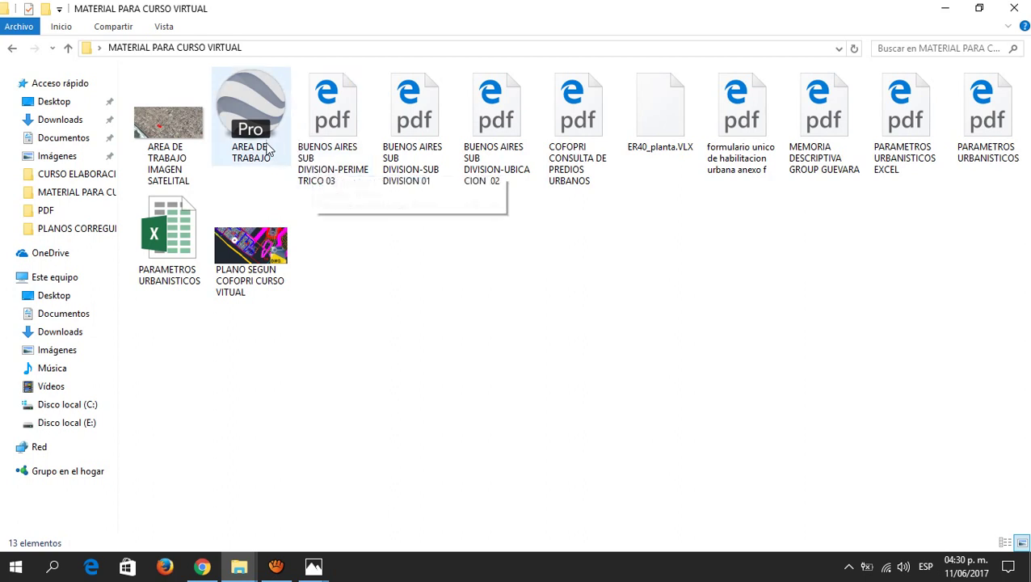
left_click(332, 161)
left_click(410, 159)
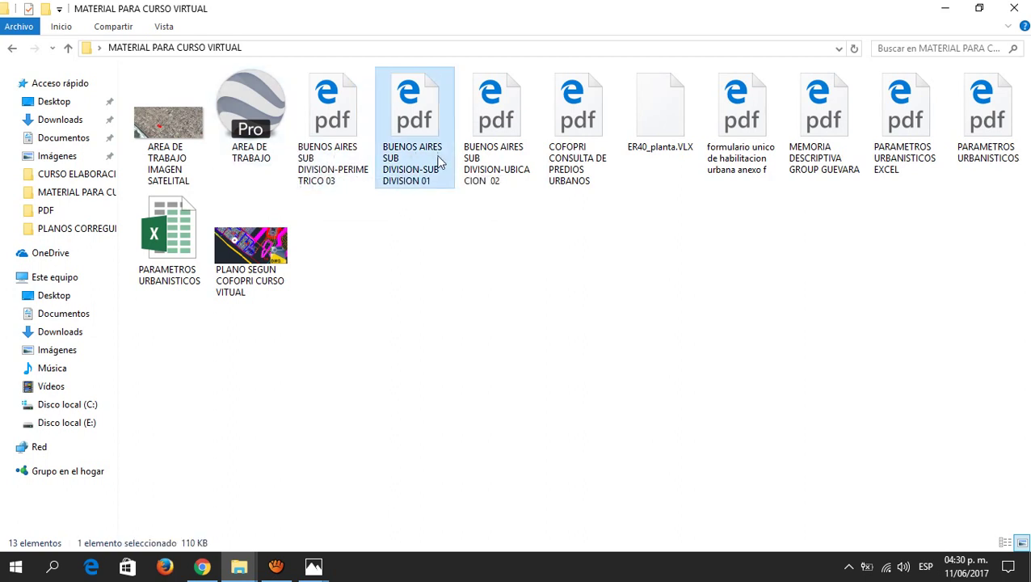
left_click(485, 158)
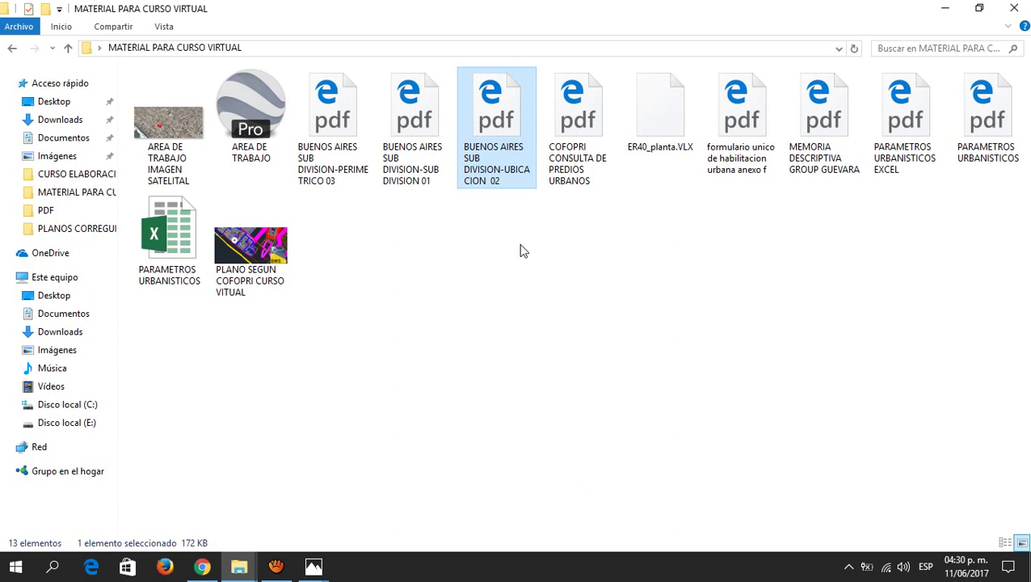
right_click(458, 230)
left_click(502, 287)
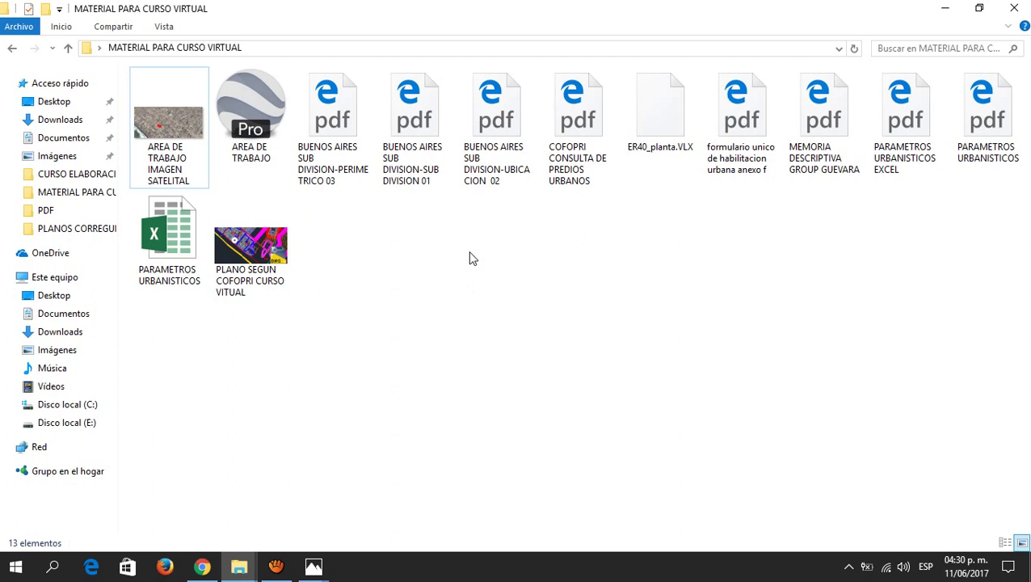
Step: Preview the AREA DE TRABAJO satellite JPG in Photos, then browse the KMZ and COFOPRI plan files
left_click(170, 129)
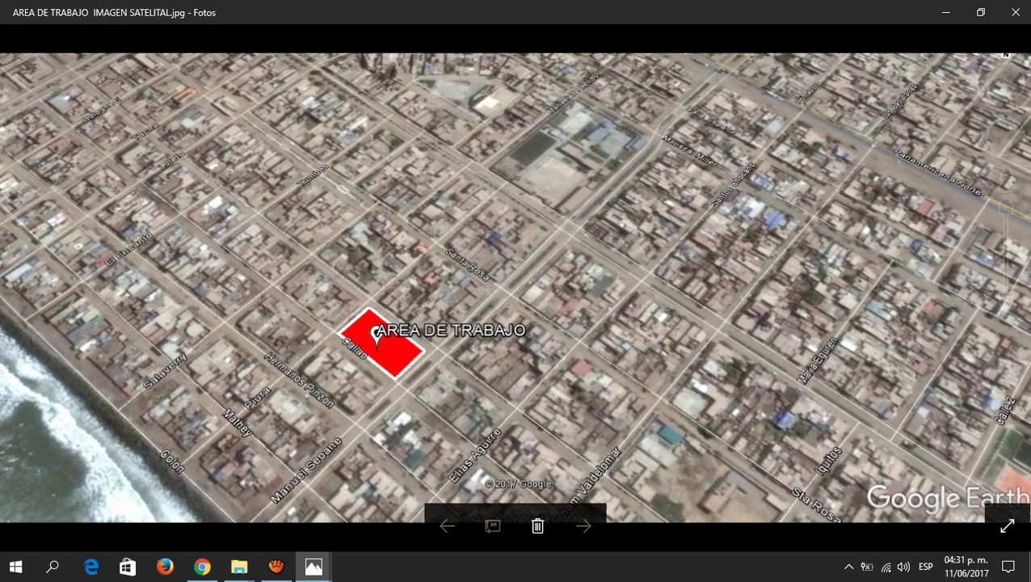
left_click(945, 12)
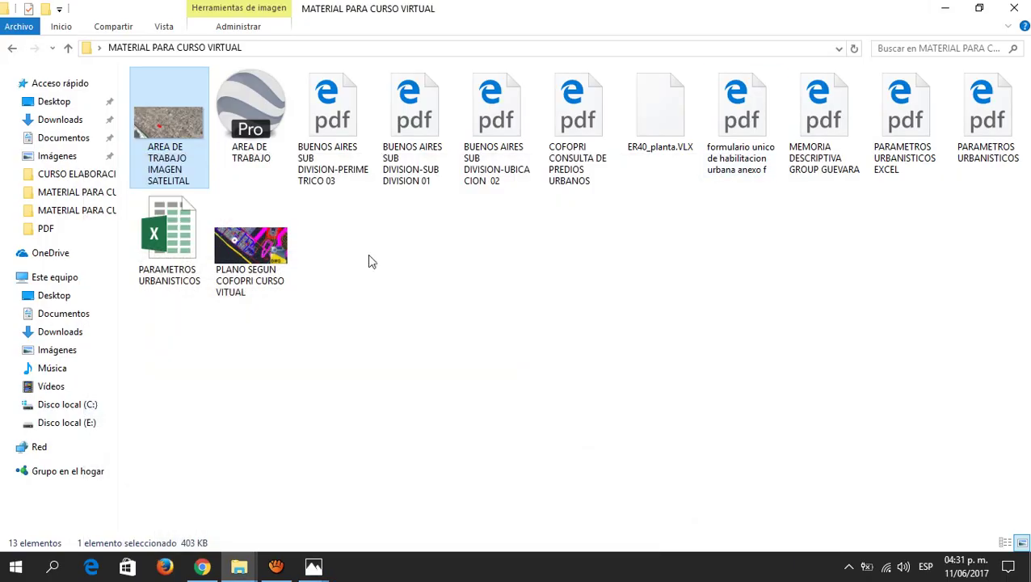
left_click(252, 121)
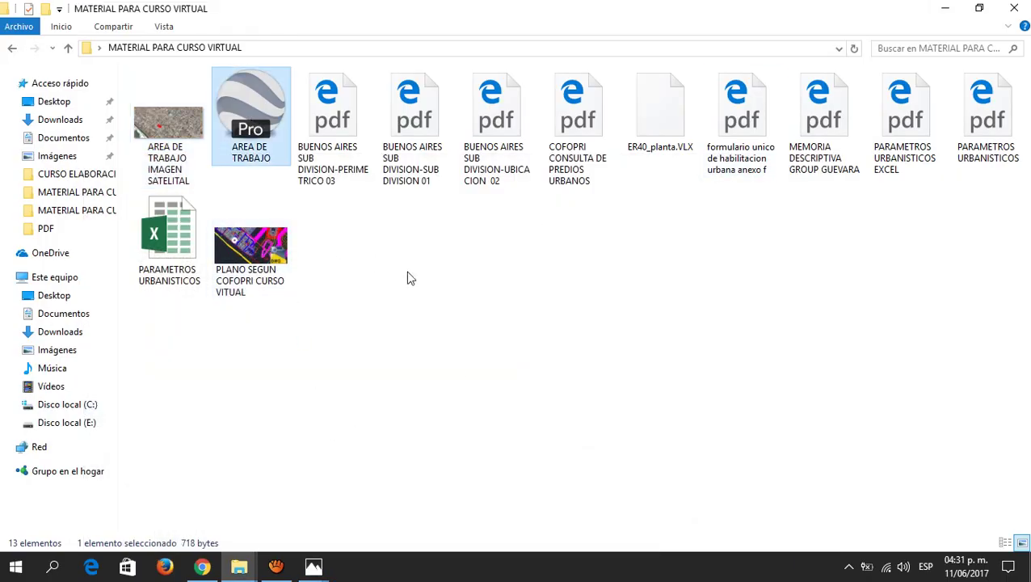
left_click(257, 274)
left_click(375, 345)
left_click(253, 294)
left_click(751, 363)
Step: Minimize File Explorer and launch the Google Earth Pro desktop shortcut
left_click(945, 9)
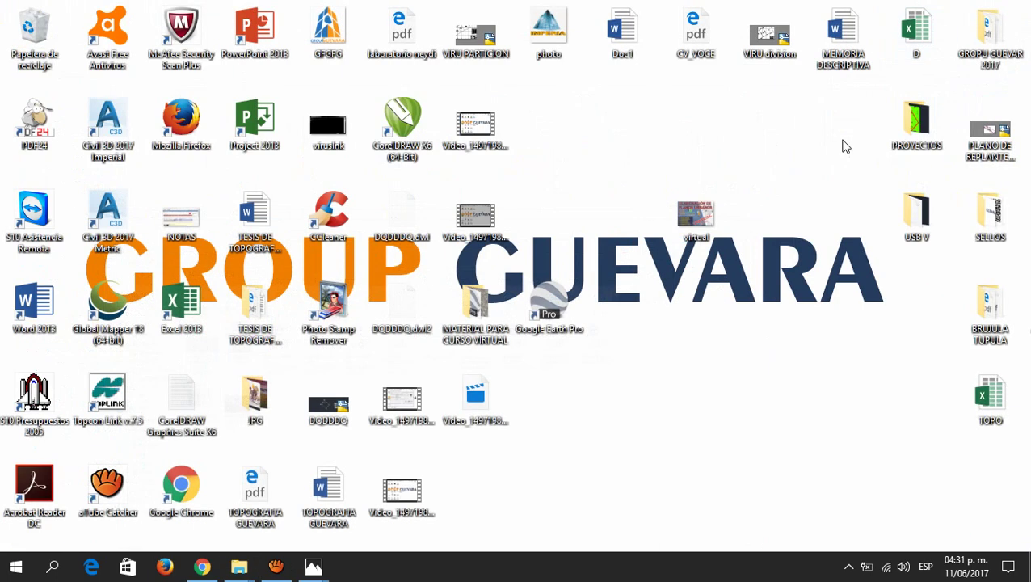
left_click(540, 319)
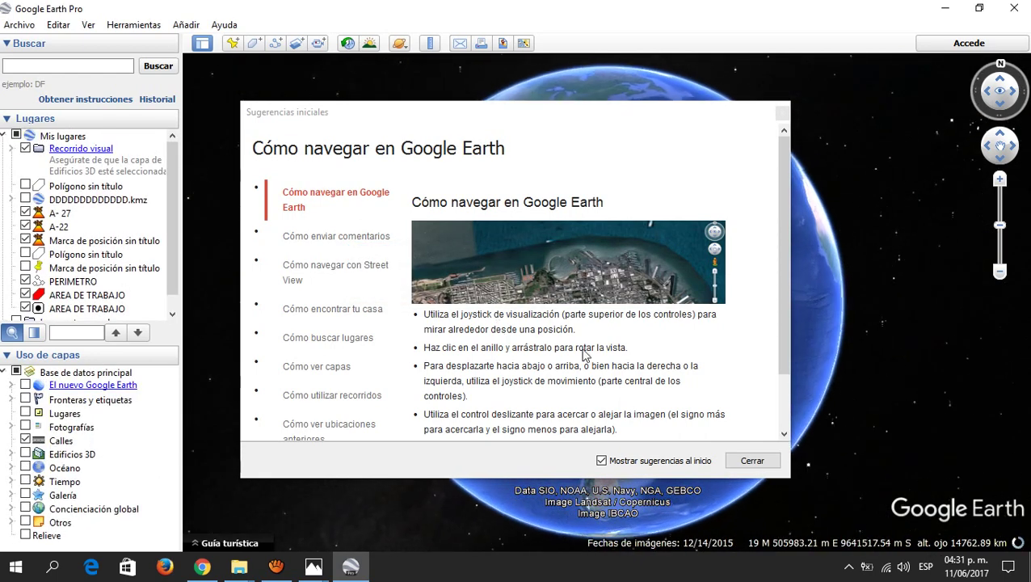
Step: Close the startup tips, open AREA DE TRABAJO from MATERIAL PARA CURSO VIRTUAL, and fly to it
left_click(782, 113)
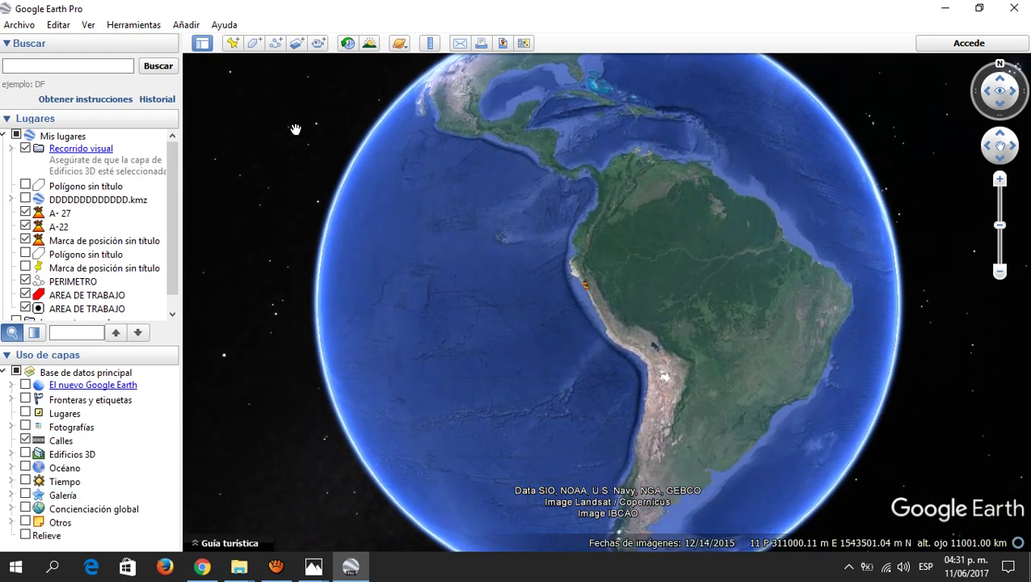
left_click(17, 25)
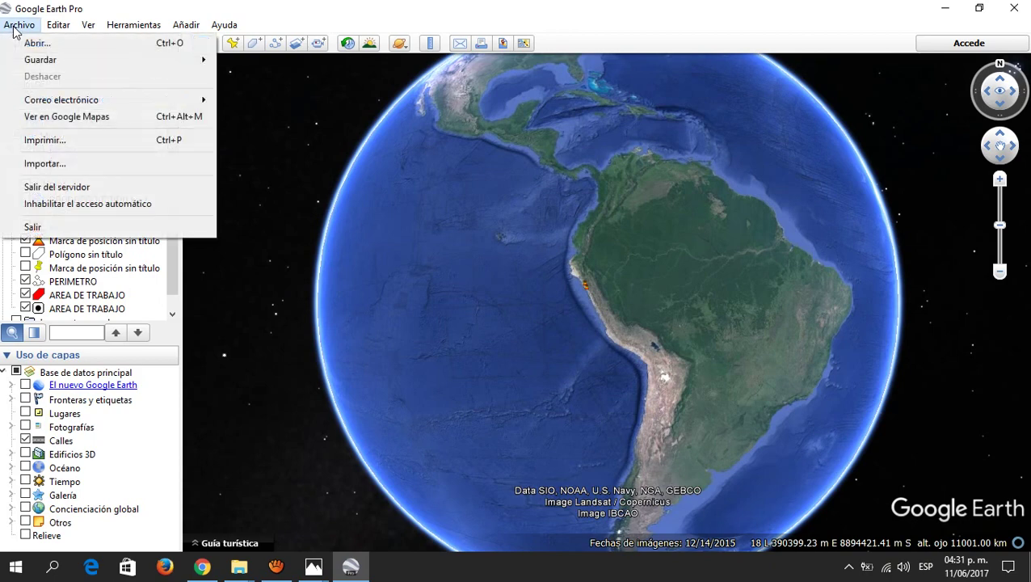
left_click(36, 42)
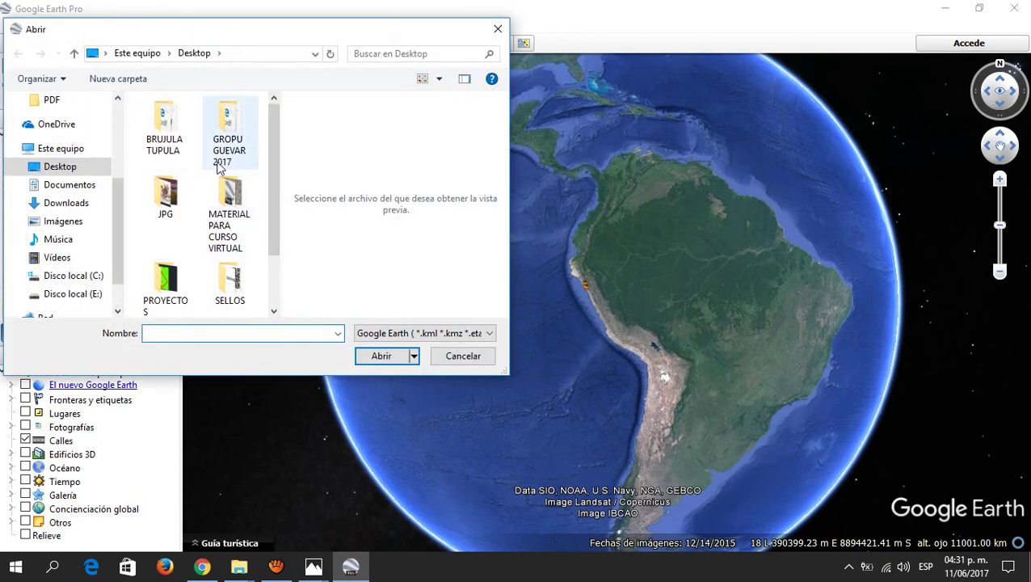
left_click(245, 212)
double_click(243, 212)
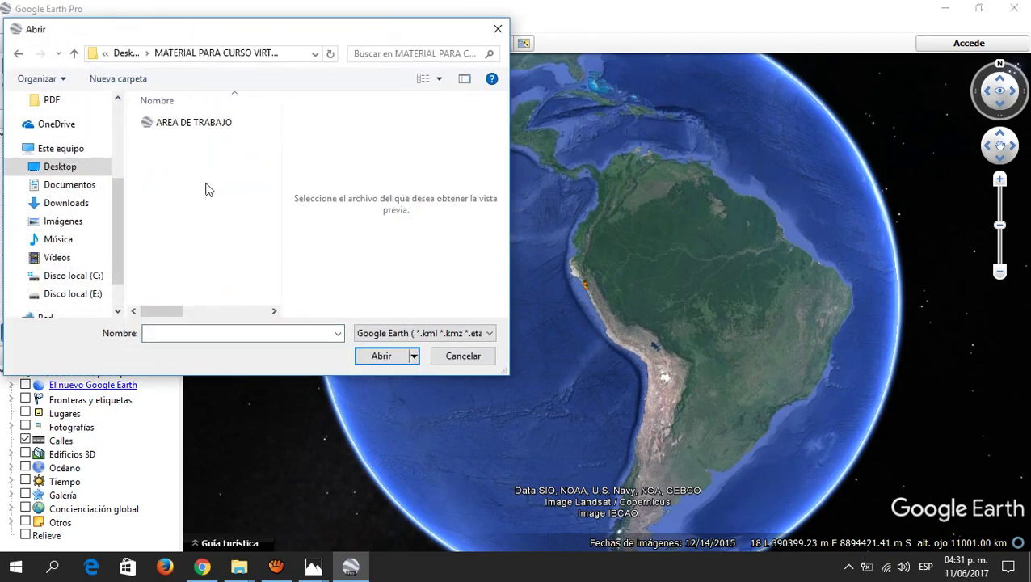
left_click(194, 125)
left_click(382, 356)
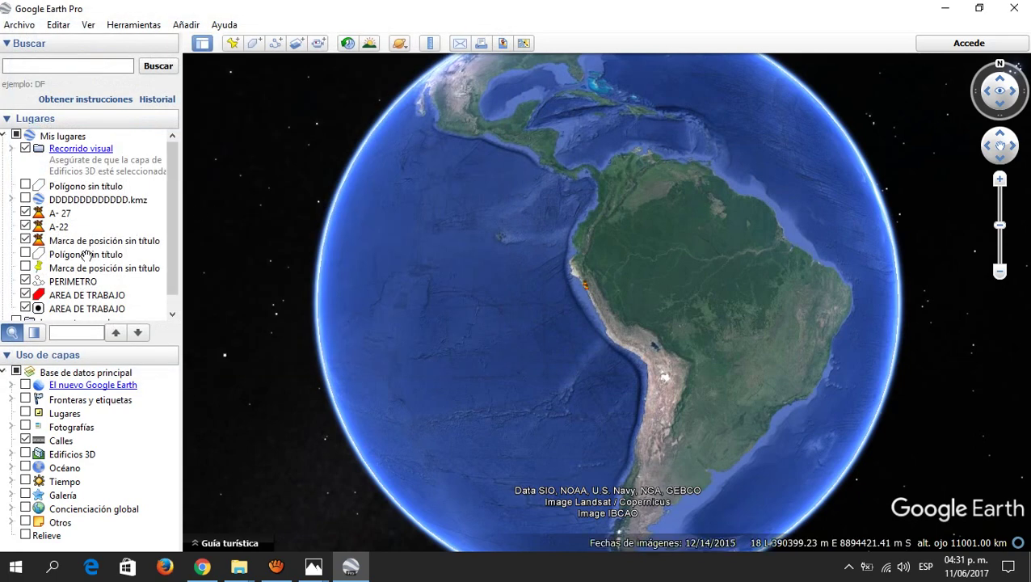
double_click(79, 295)
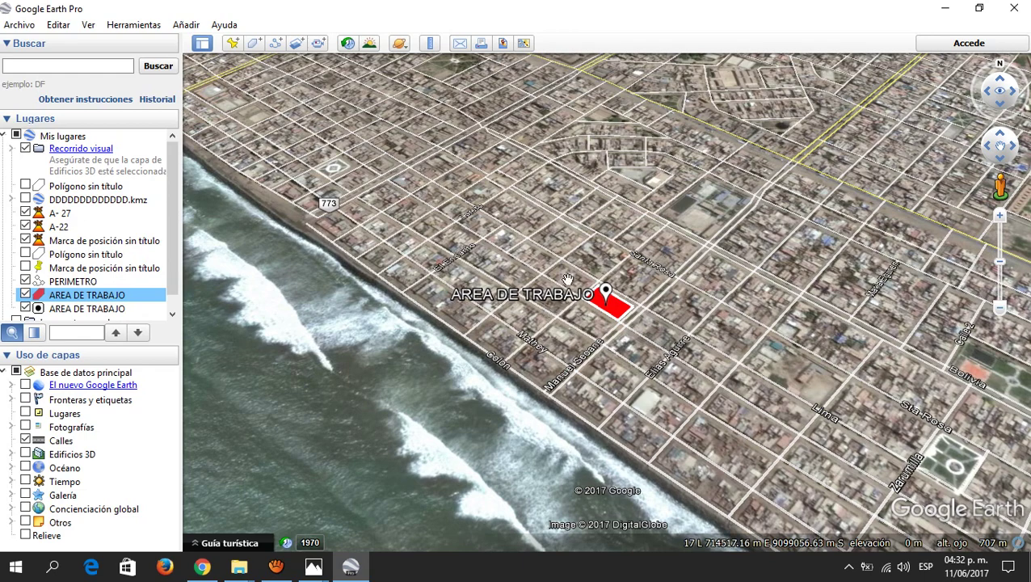
Step: Zoom in and pan to centre the red AREA DE TRABAJO polygon beside Manuel Seoane street
scroll(634, 307, "up", 3)
scroll(639, 326, "up", 3)
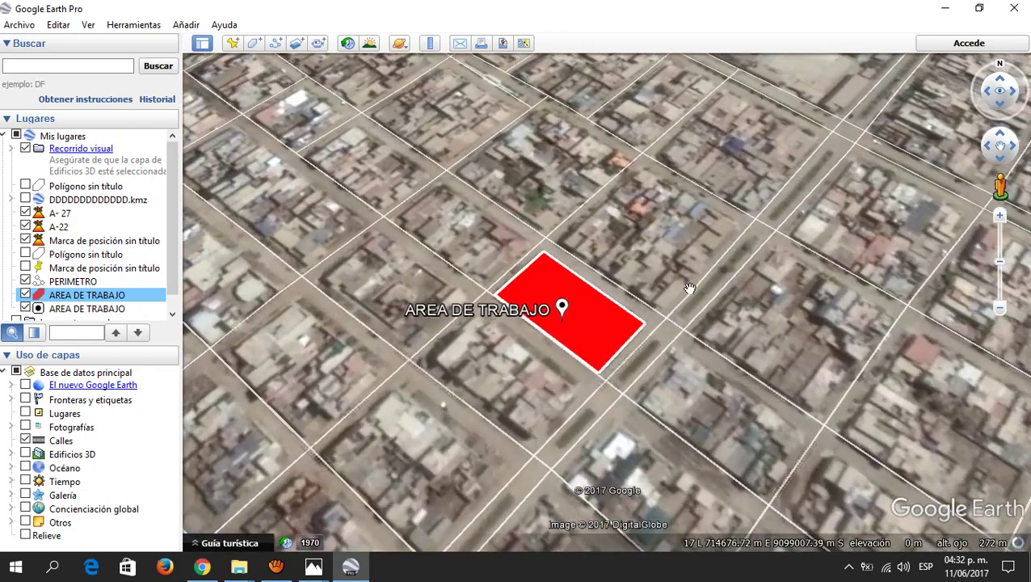
double_click(520, 318)
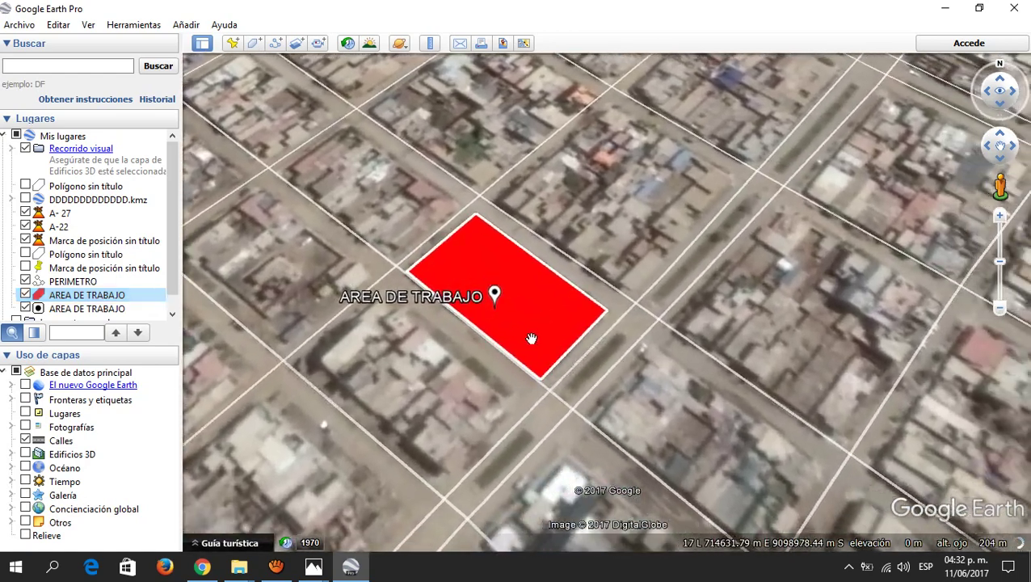
double_click(526, 324)
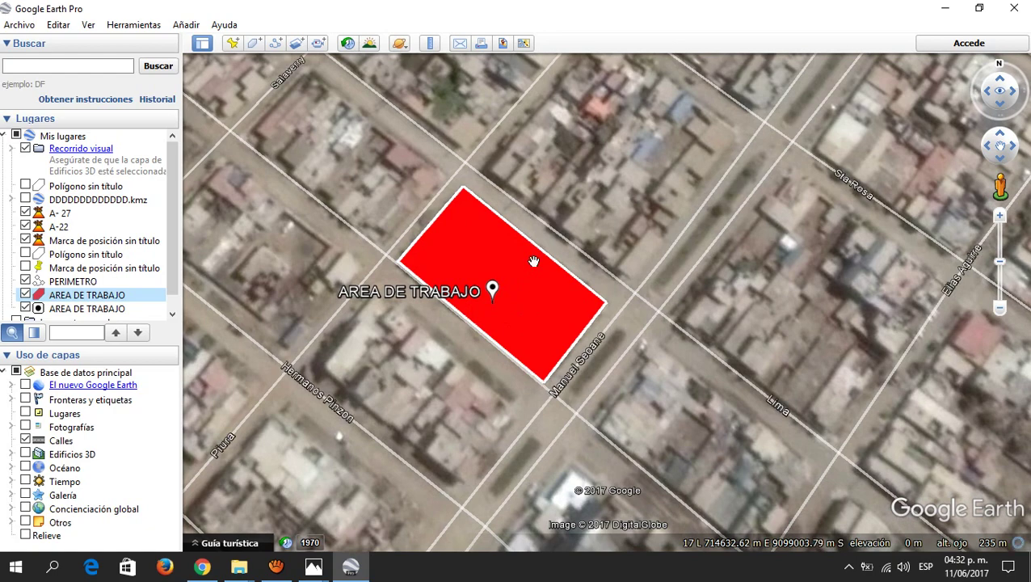
left_click_drag(507, 275, 533, 247)
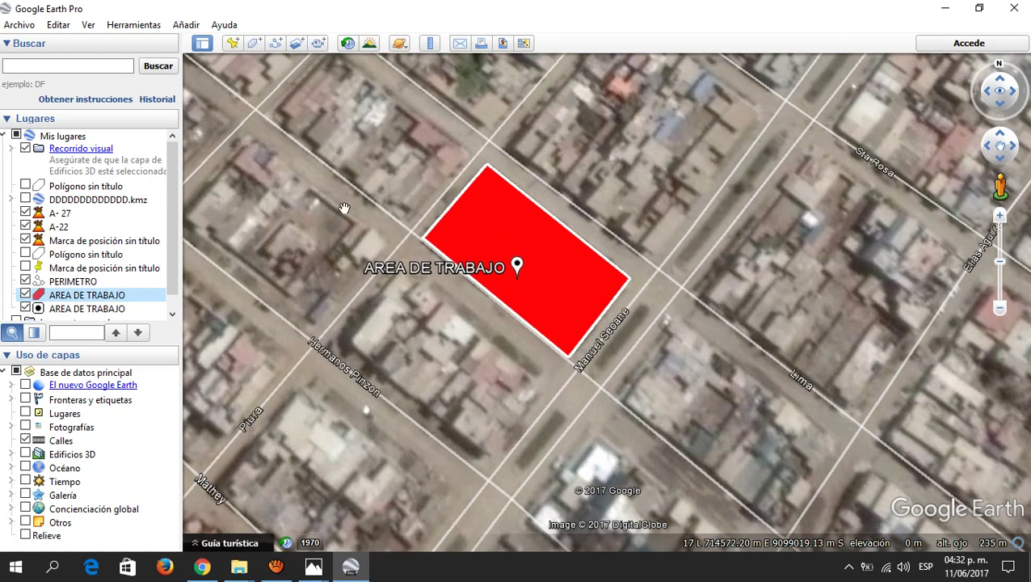
left_click_drag(470, 251, 454, 243)
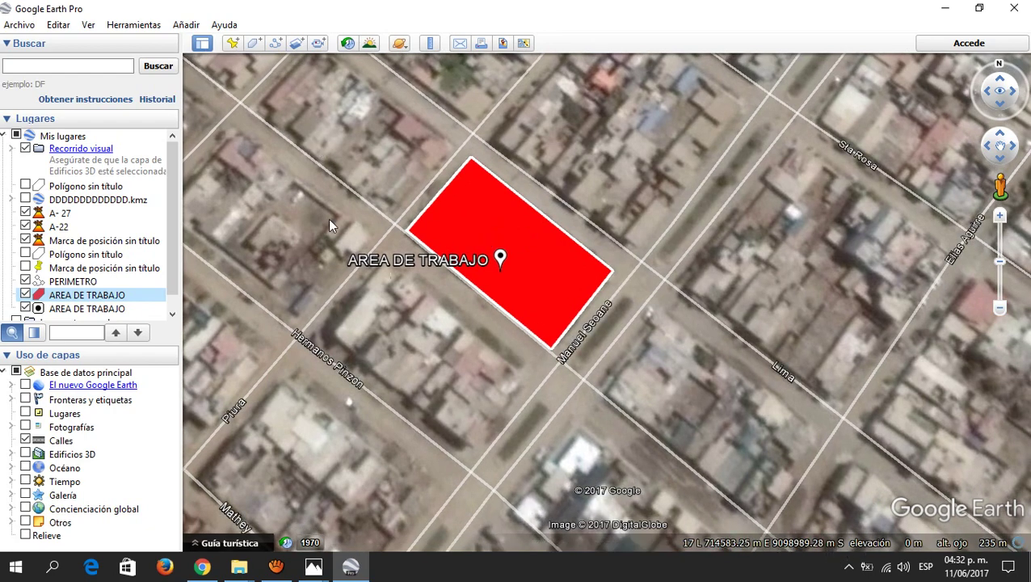
left_click(133, 25)
left_click(148, 163)
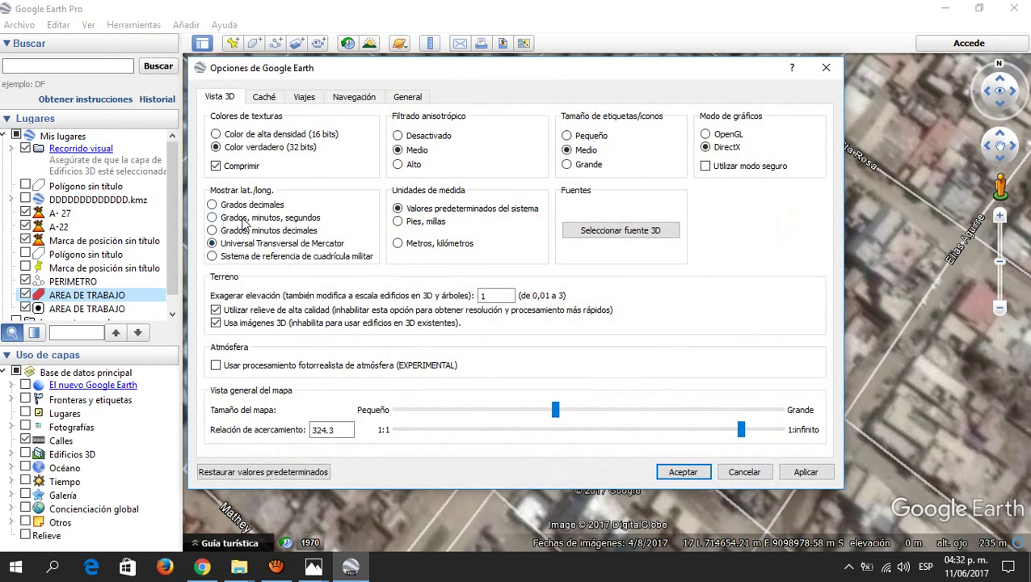
left_click(249, 218)
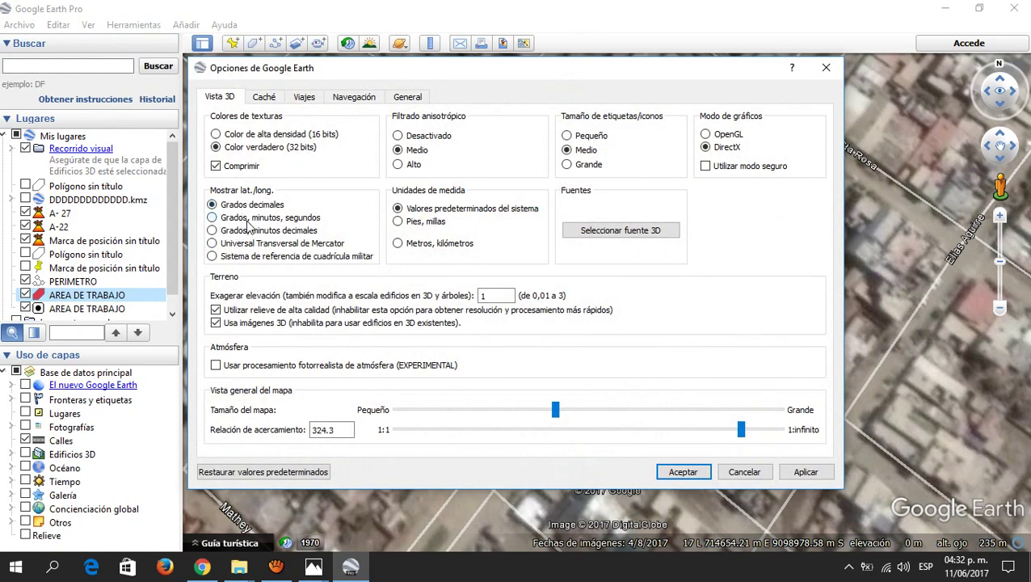
left_click(800, 477)
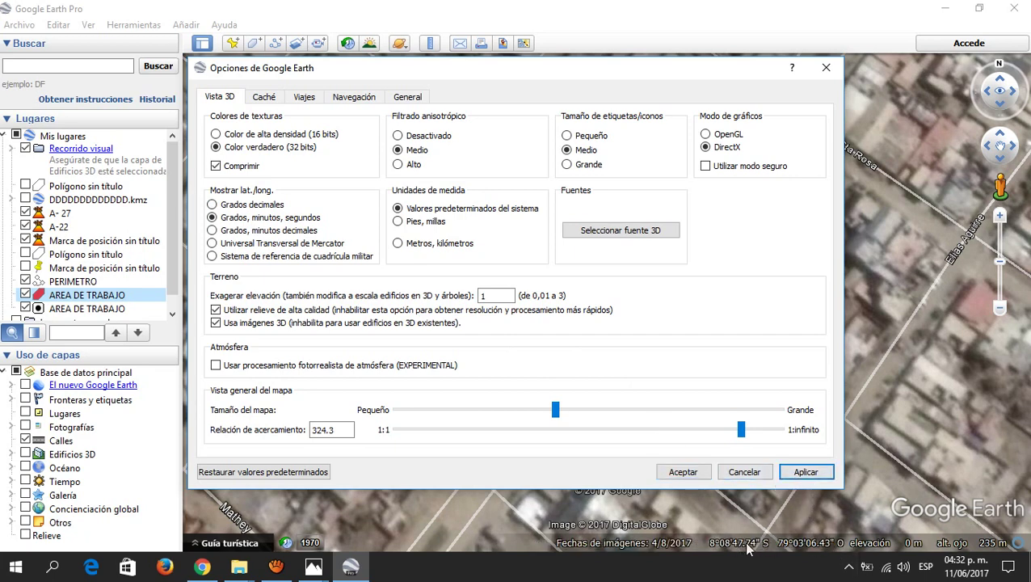
left_click(271, 243)
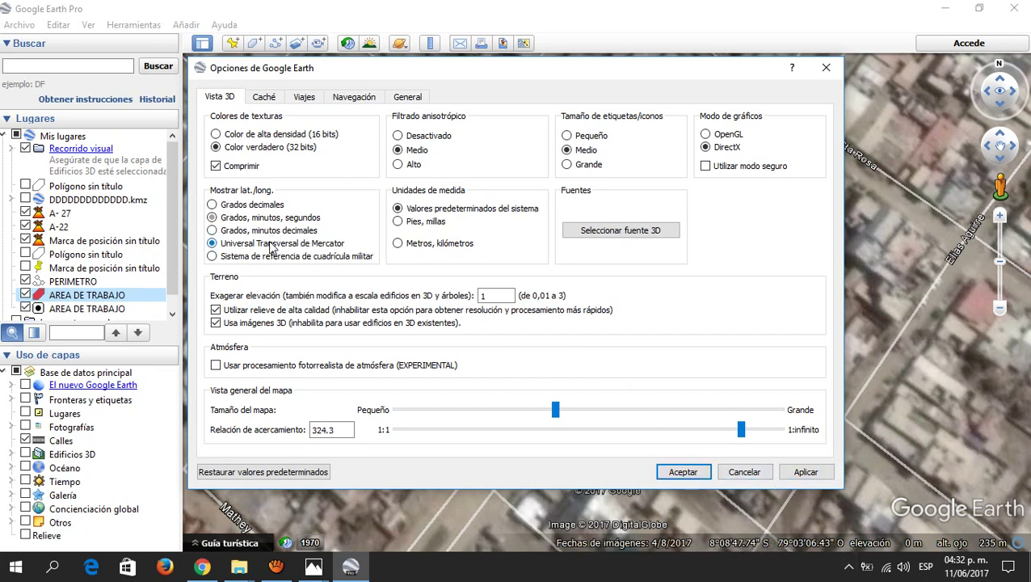
left_click(799, 473)
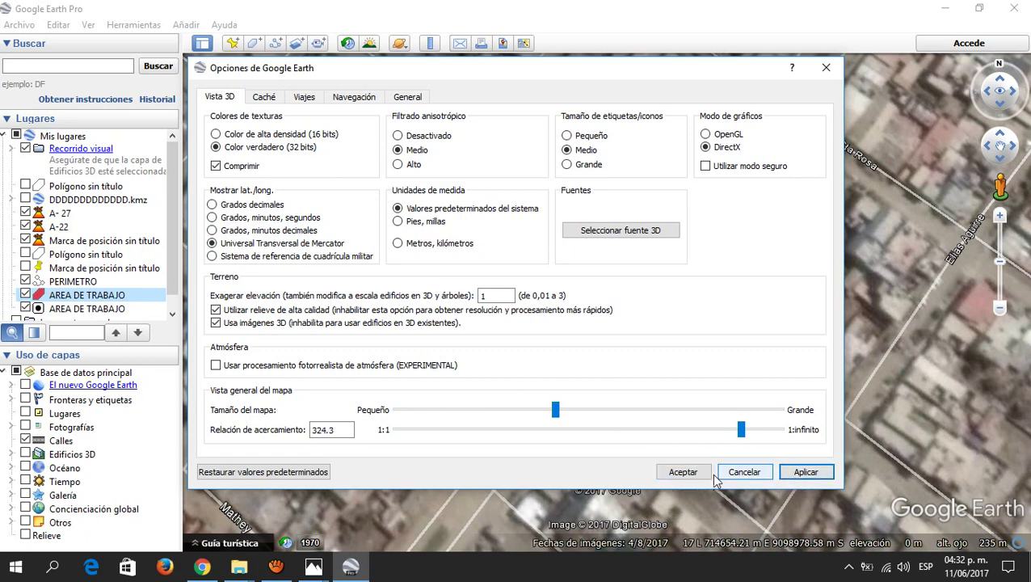
left_click(675, 473)
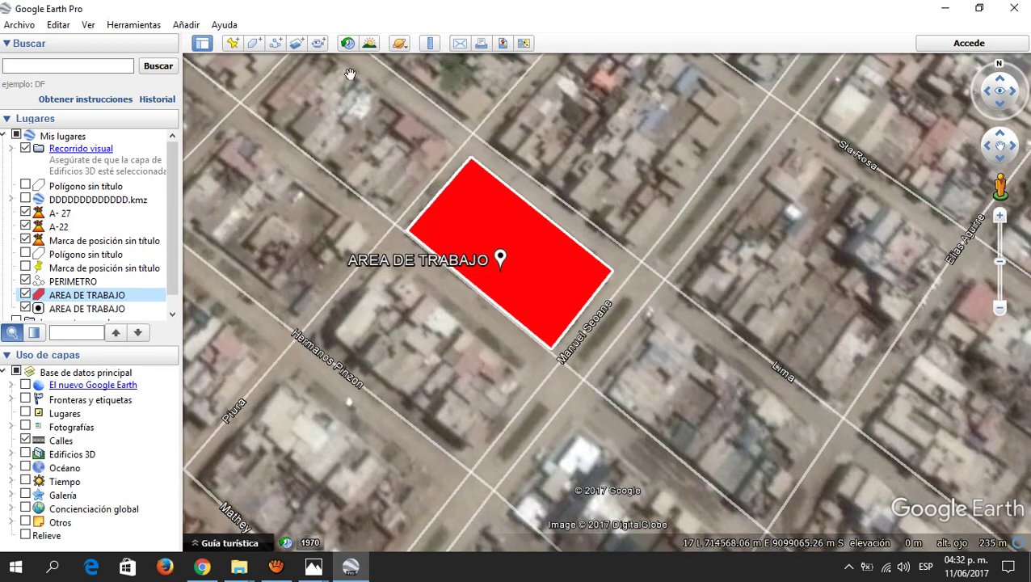
Step: Add placemark A at the lot's south corner
left_click(234, 43)
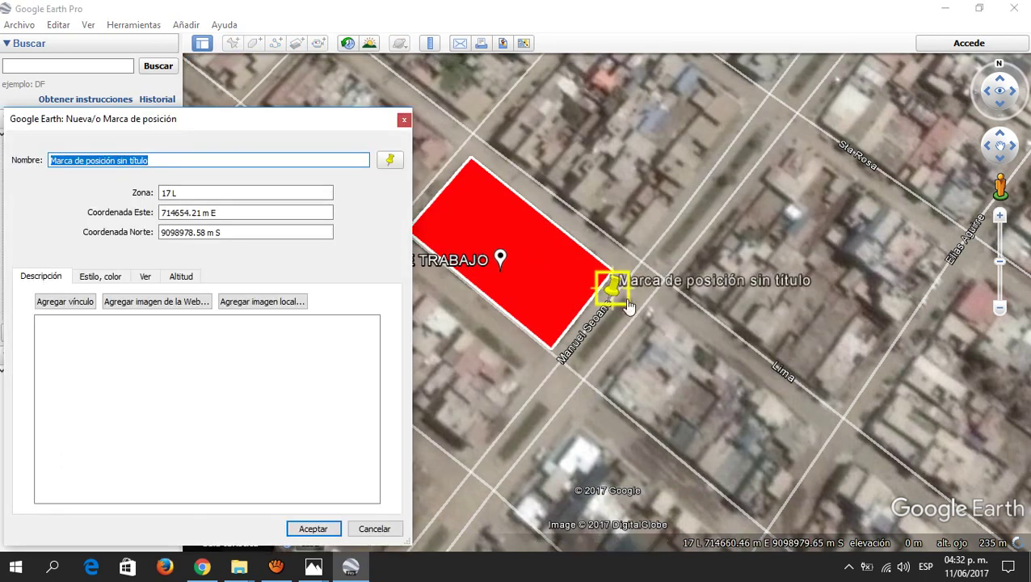
left_click_drag(616, 294, 553, 358)
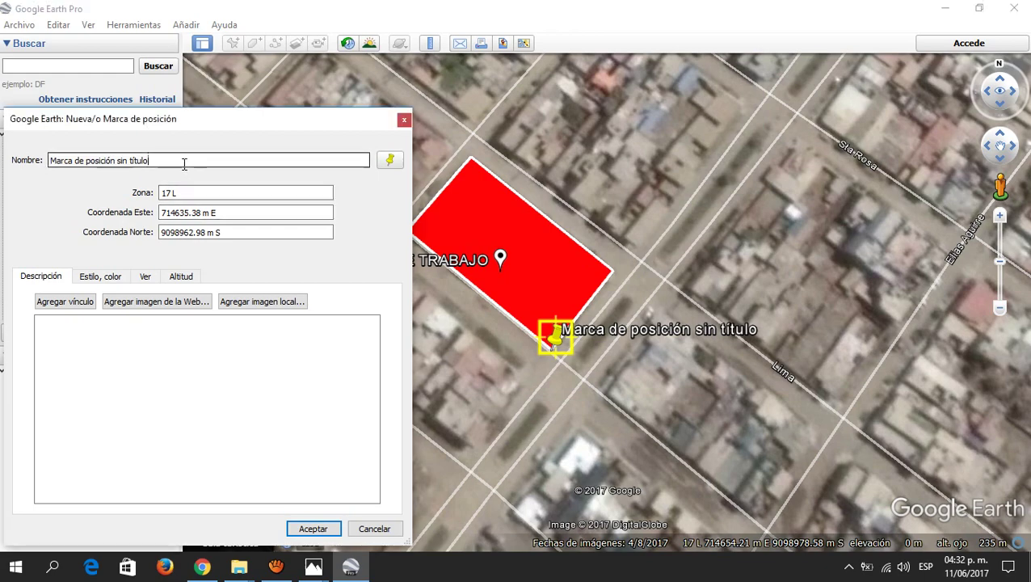
left_click_drag(184, 159, 48, 161)
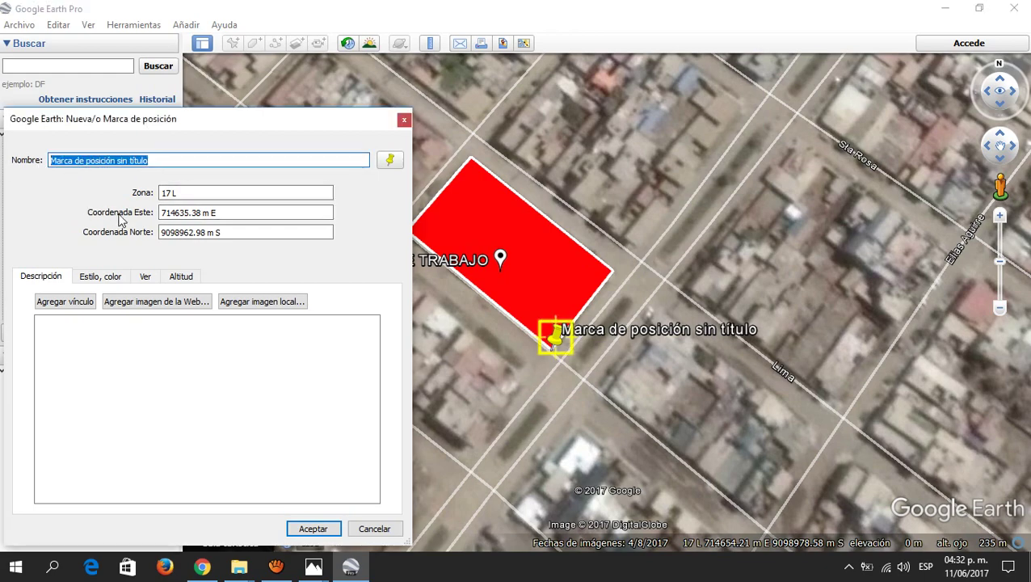
type("A")
left_click(327, 527)
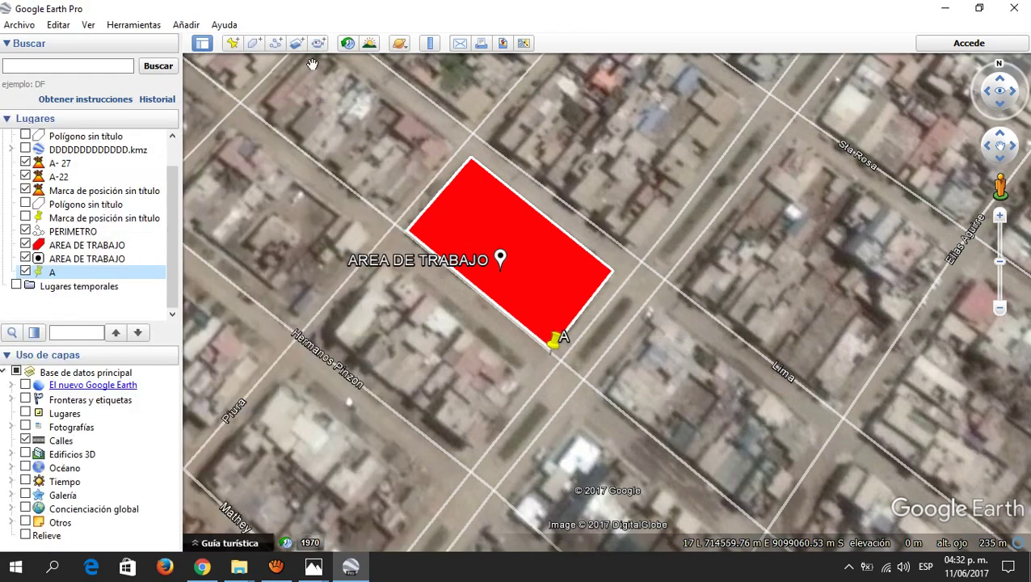
Step: Add placemark B at the lot's east corner
left_click(233, 44)
left_click_drag(618, 303, 616, 279)
left_click(145, 161)
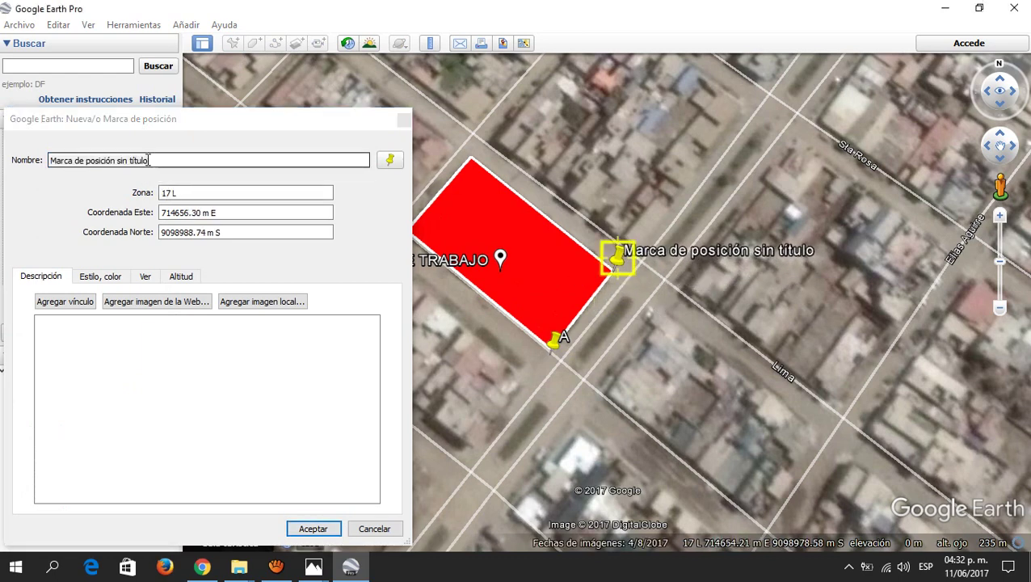
type("B")
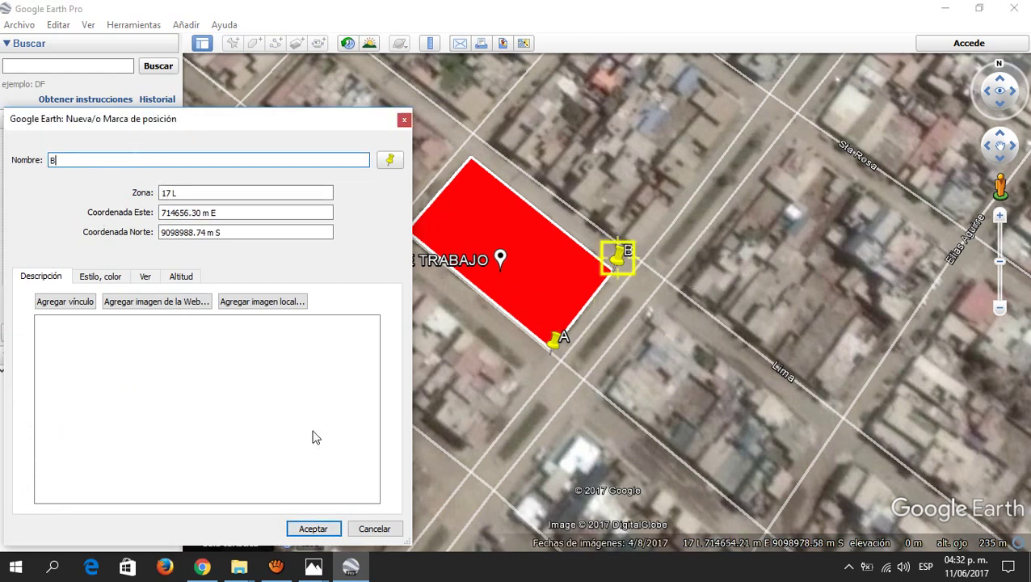
left_click(315, 528)
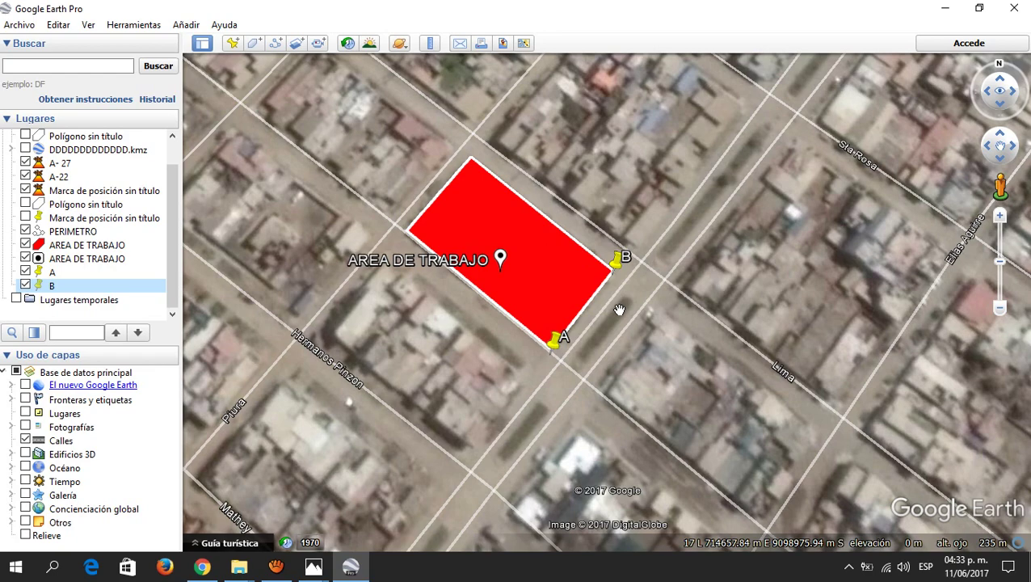
scroll(617, 310, "up", 1)
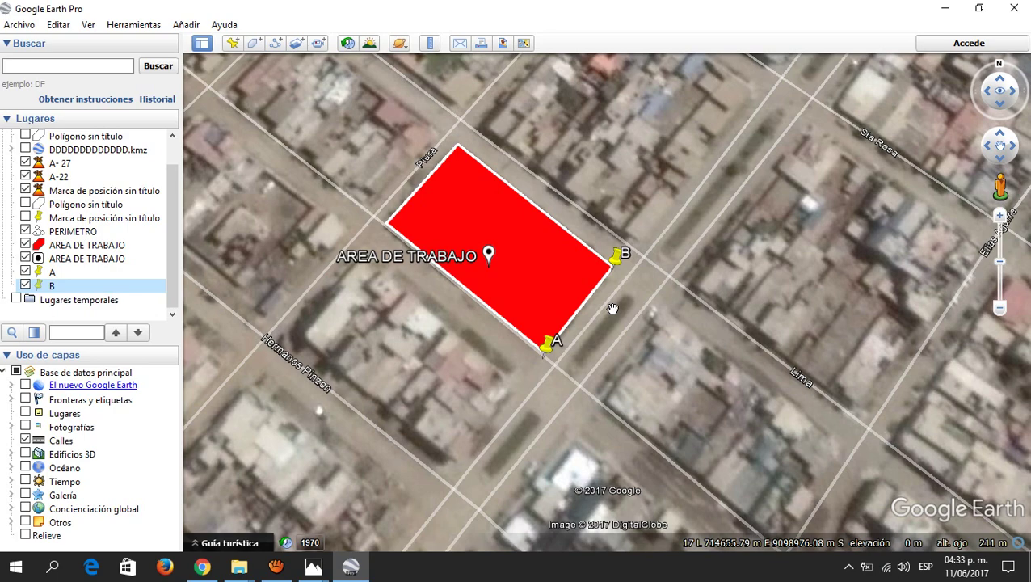
scroll(566, 305, "down", 2)
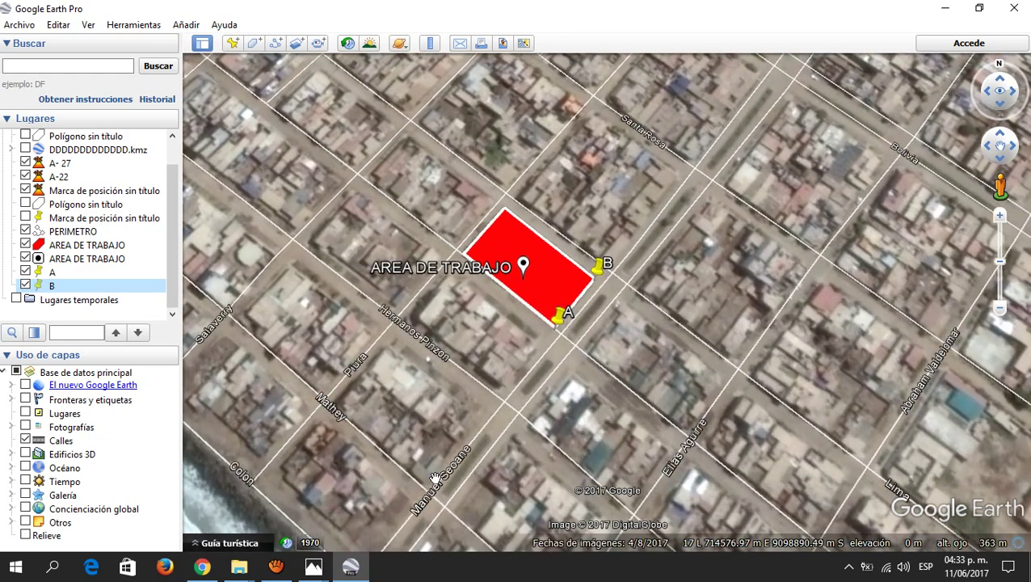
scroll(588, 298, "down", 3)
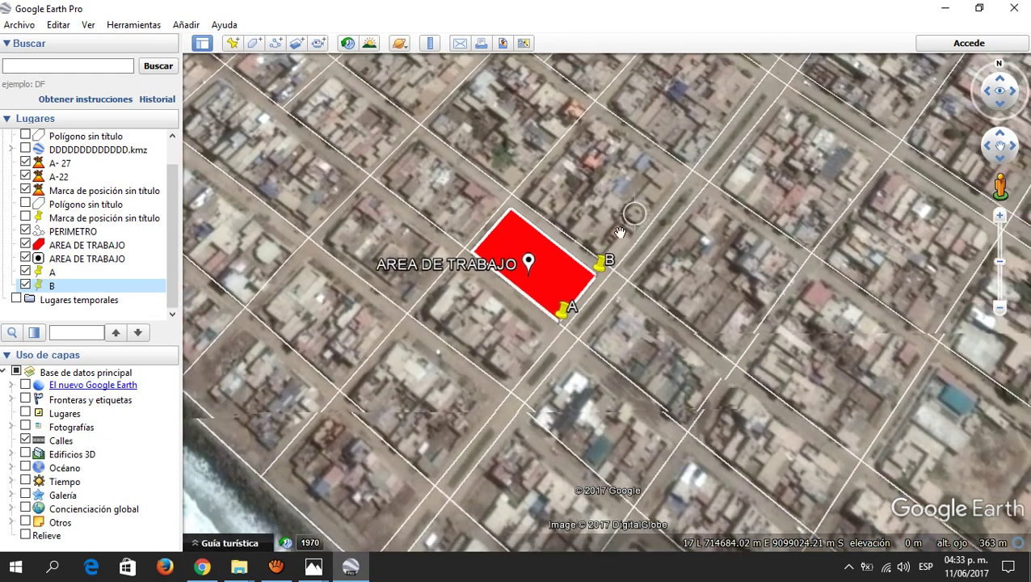
scroll(588, 298, "up", 5)
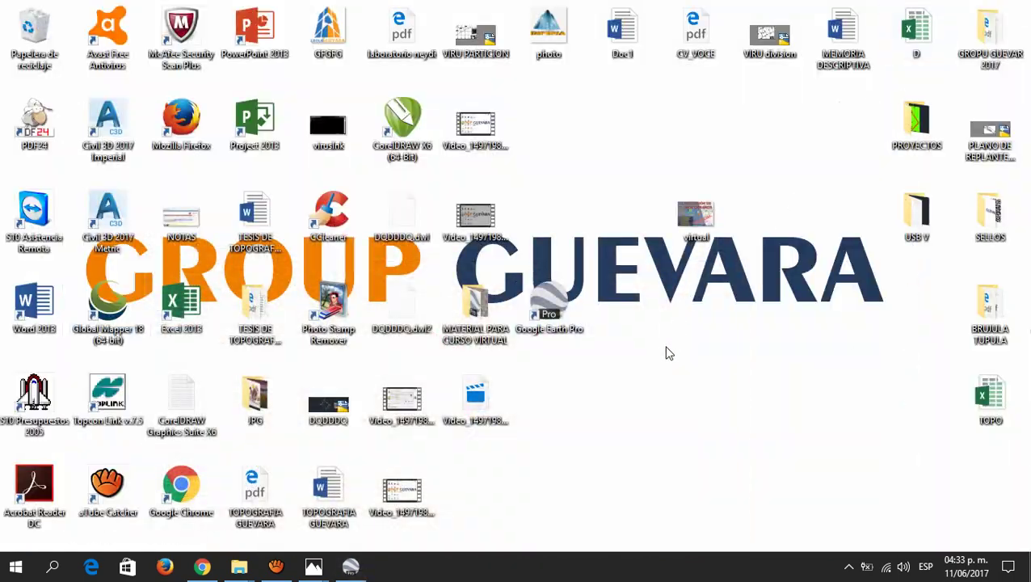
Step: Create a new Excel spreadsheet on the desktop named CLASE and open it
right_click(660, 352)
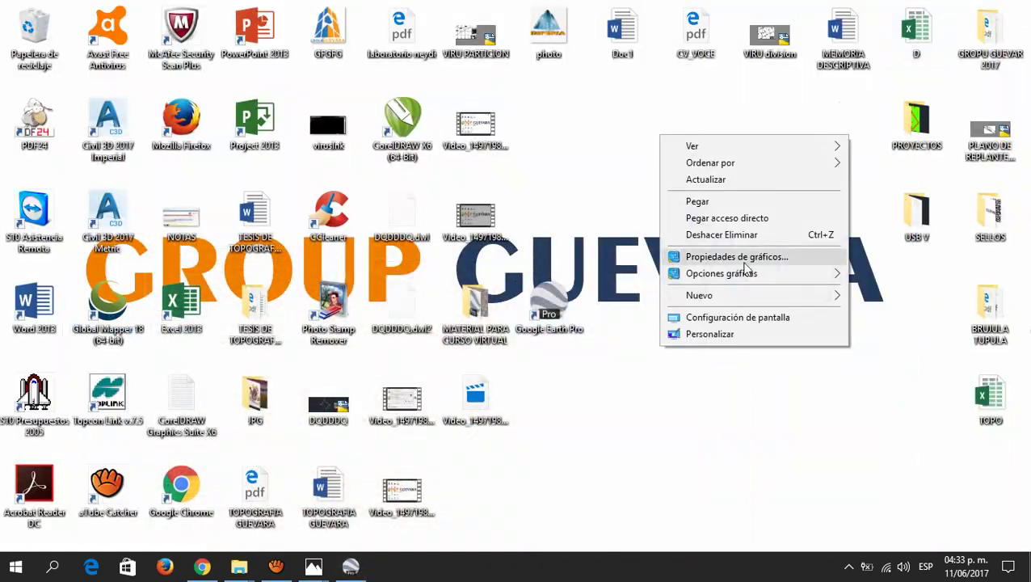
left_click(736, 364)
right_click(735, 363)
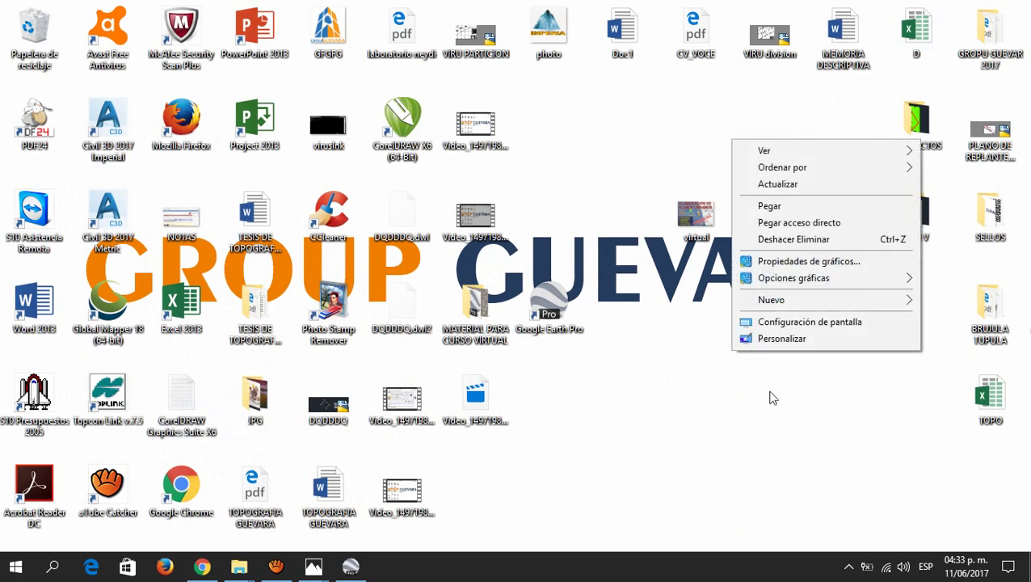
mouse_move(791, 302)
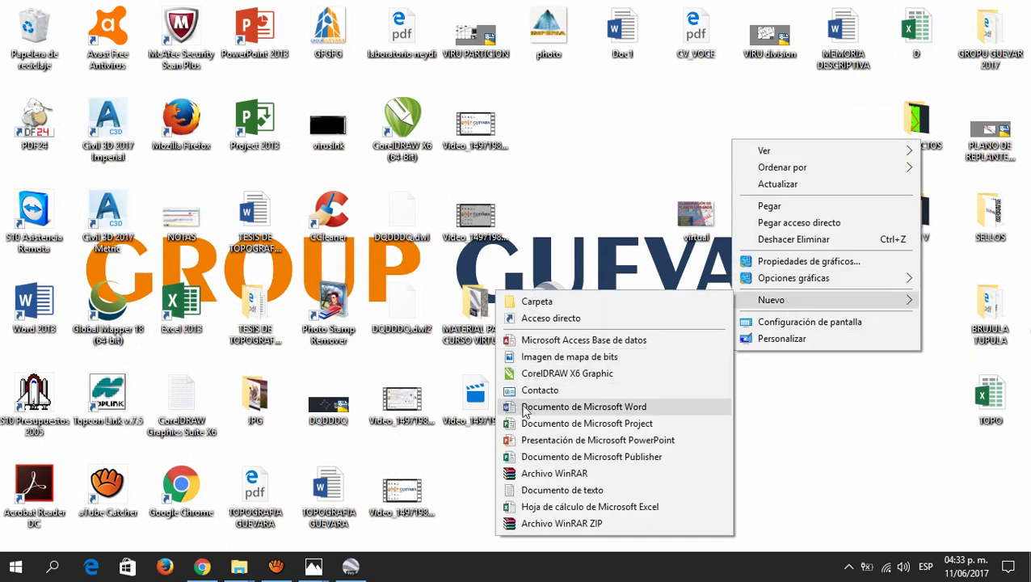
left_click(557, 507)
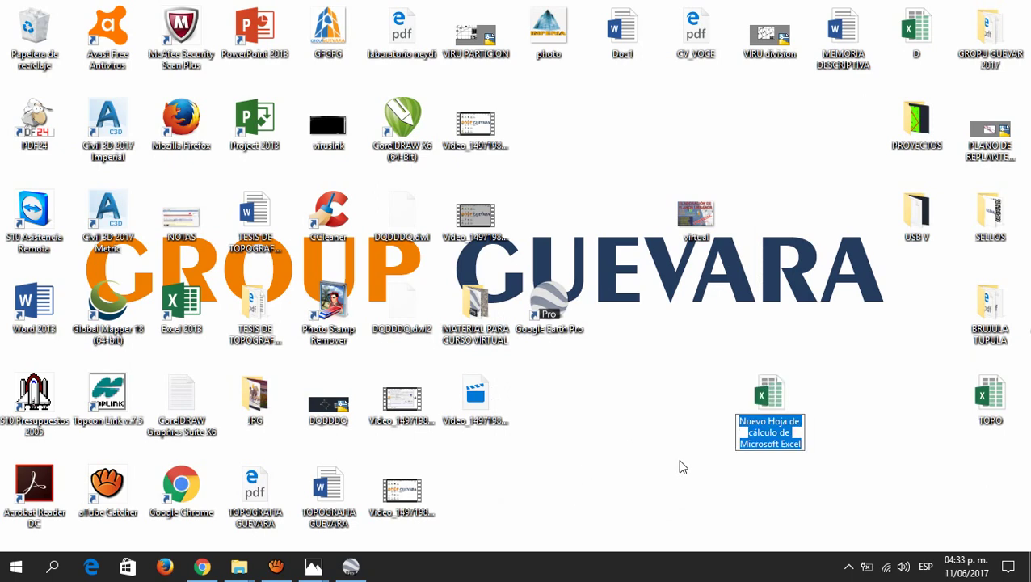
type("cLASE")
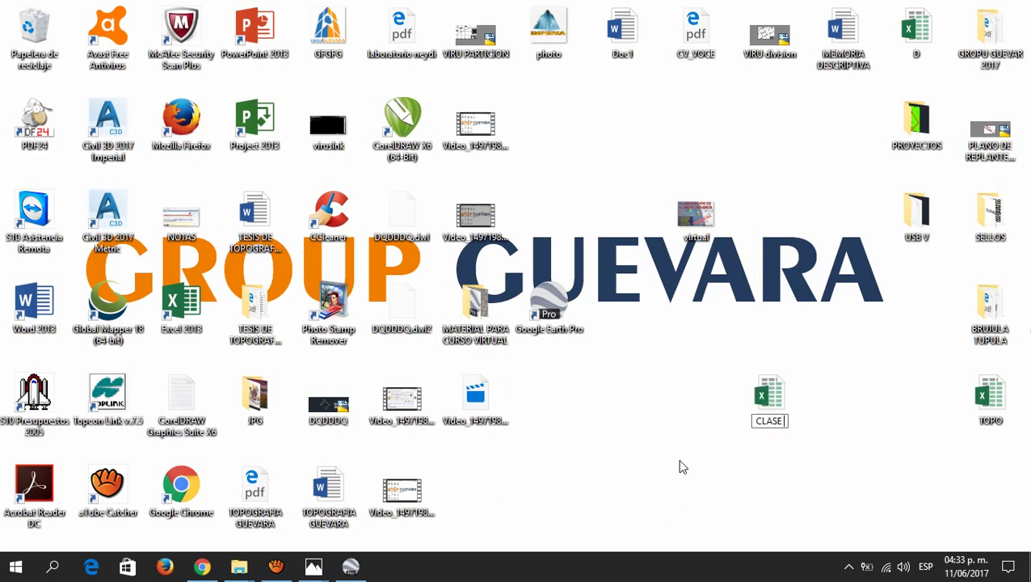
left_click(764, 403)
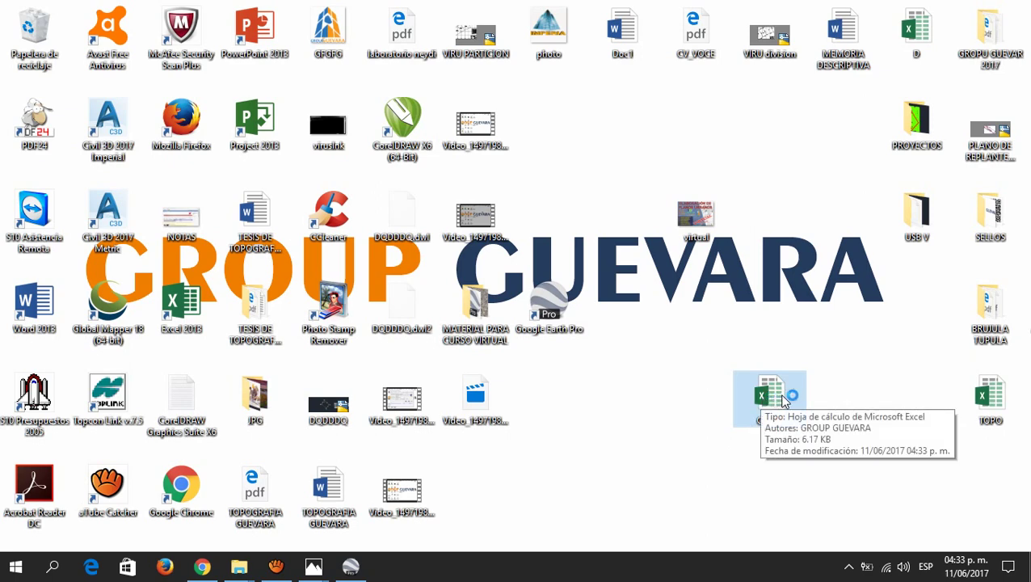
double_click(786, 400)
Step: Enter a bold UNIDADES heading in I4, correcting its typo, and widen column I
left_click_drag(420, 211, 546, 212)
type("UNIDADE")
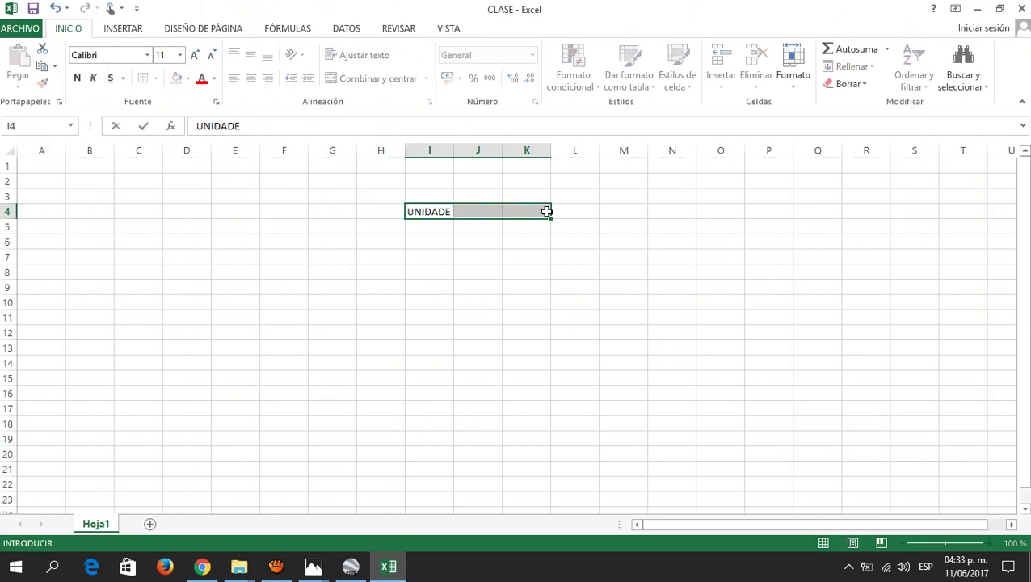
type("S")
key("Return")
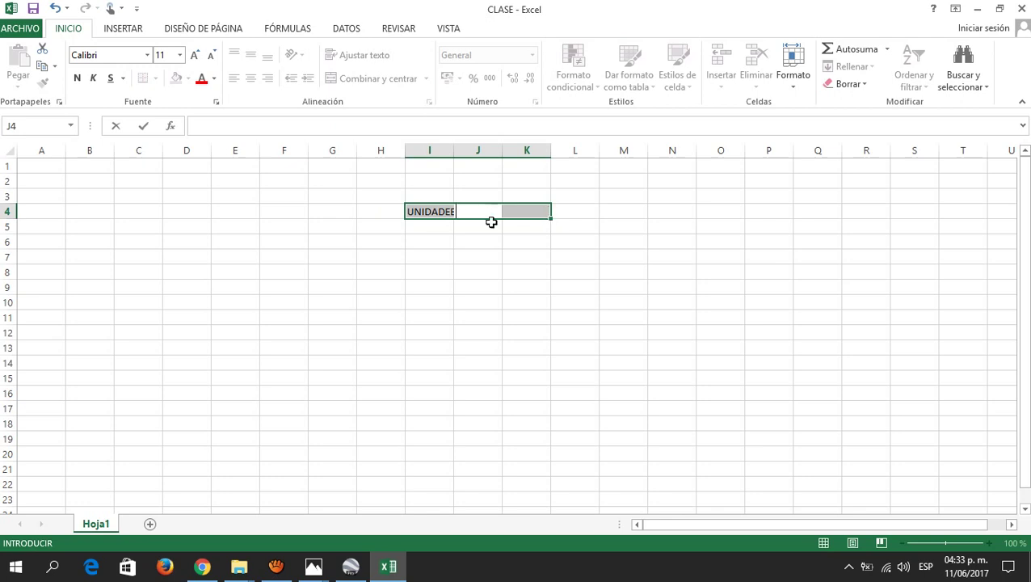
left_click(478, 257)
left_click(434, 211)
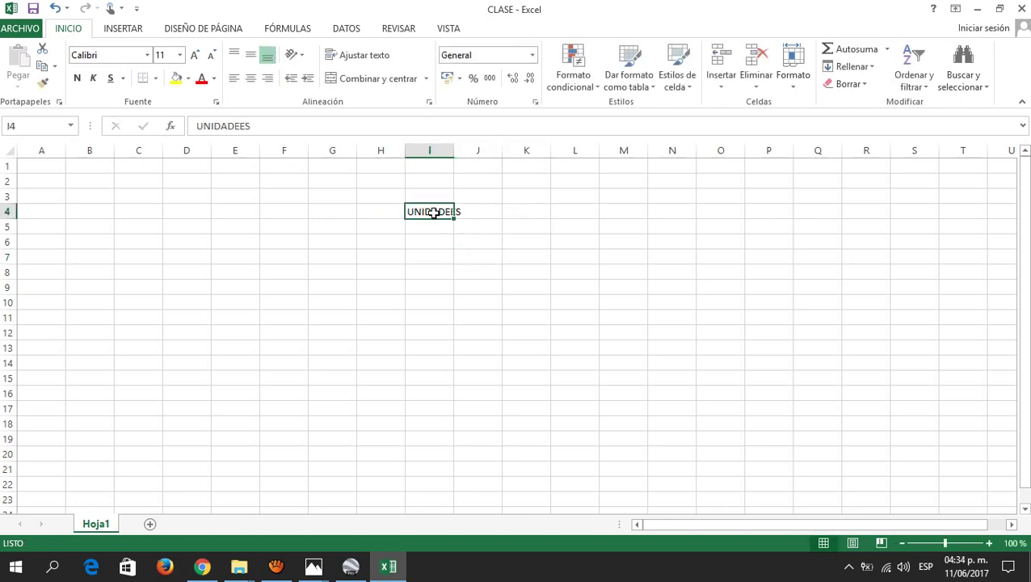
left_click(248, 126)
key("BackSpace")
key("Return")
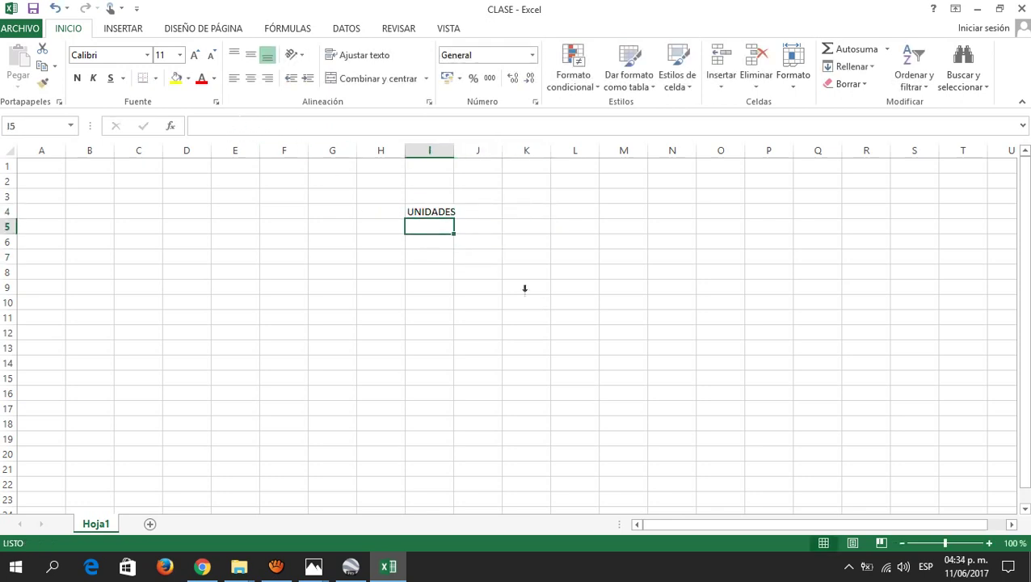
left_click(435, 211)
key("ctrl+n")
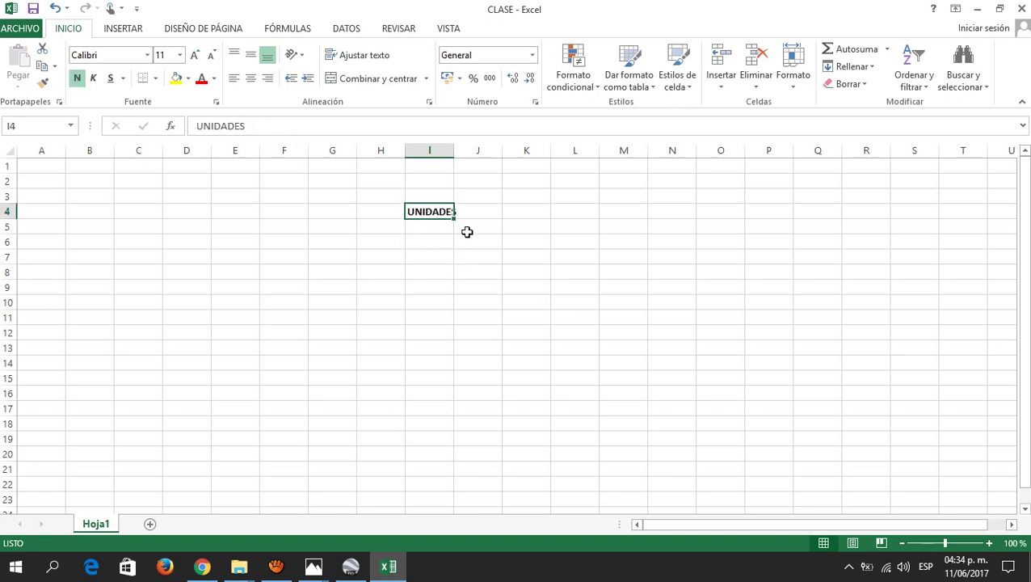
left_click_drag(454, 151, 500, 150)
Step: List the units m2, ml, ang and coor in cells I6:I9
left_click(460, 239)
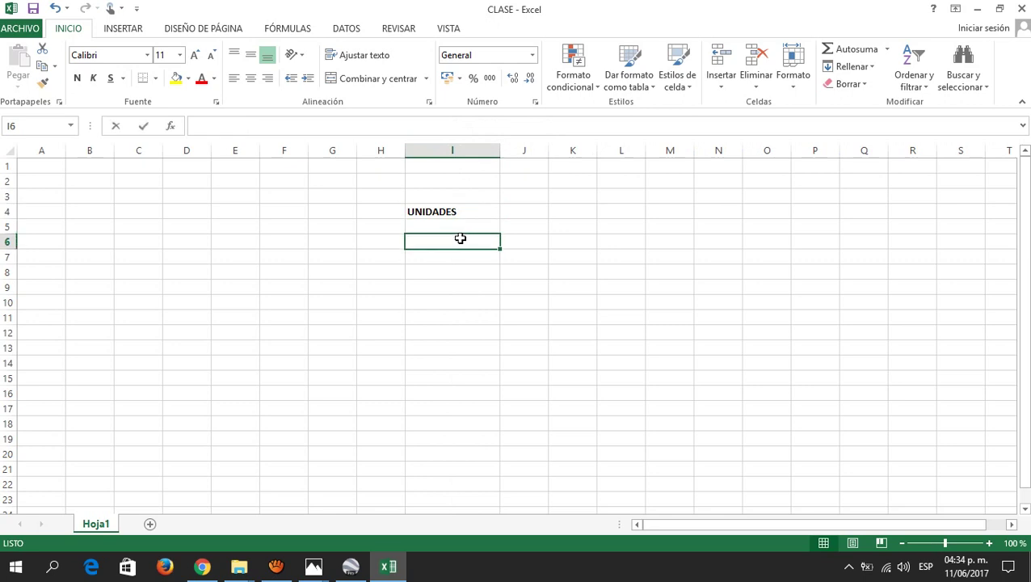
type("M2")
key("Return")
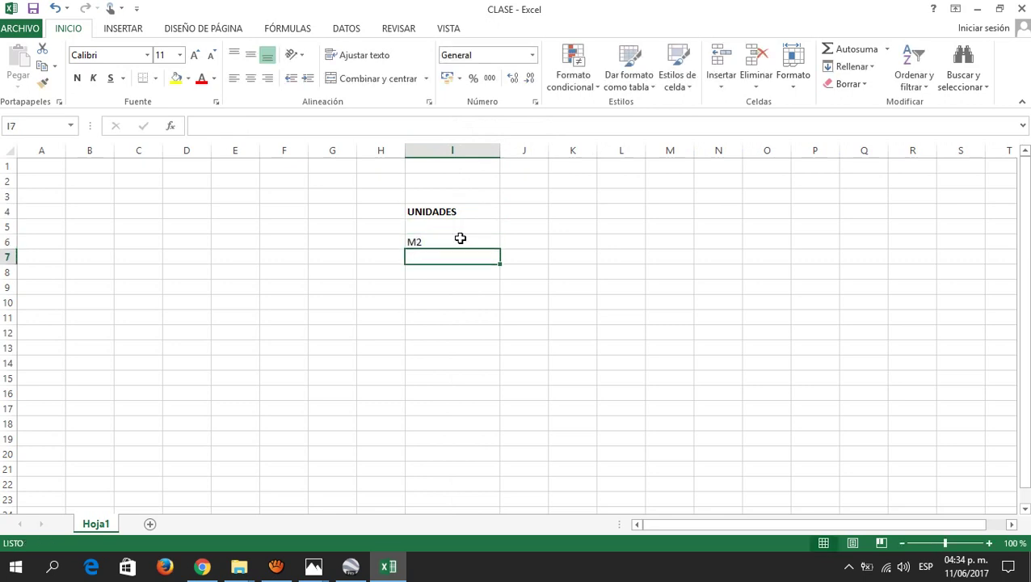
left_click(443, 241)
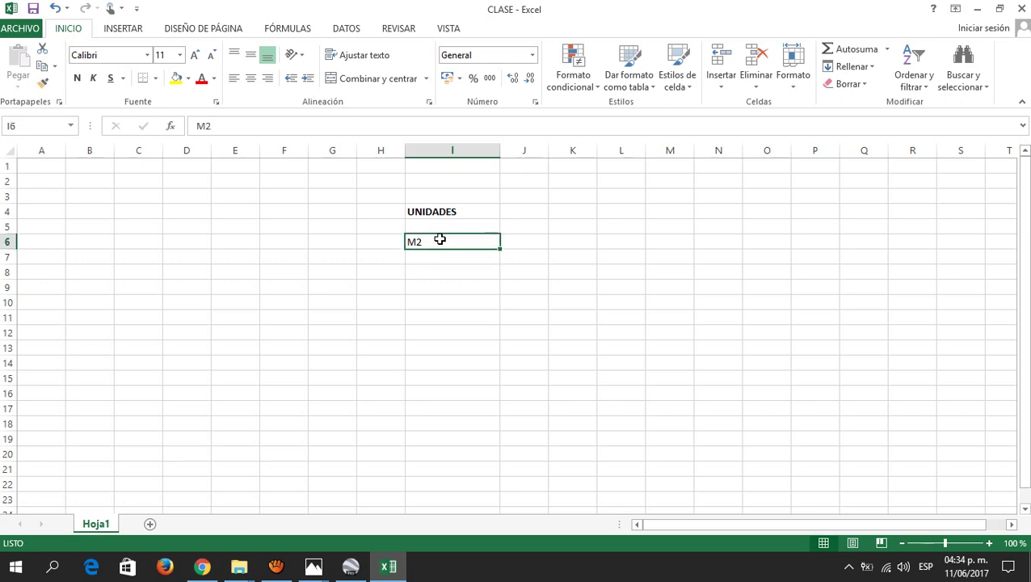
key("BackSpace")
type("m2")
key("Return")
type("m")
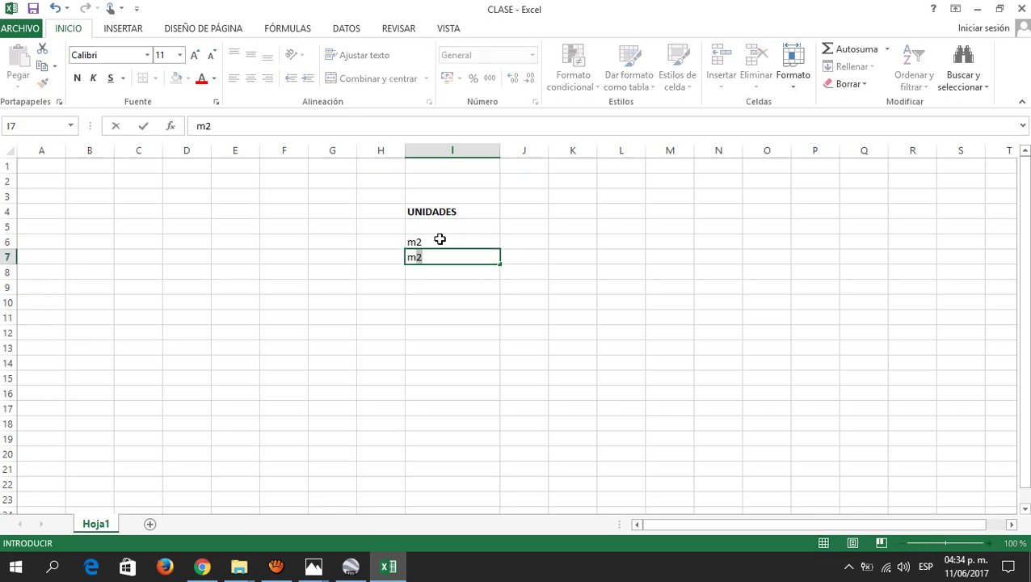
type("l")
key("Return")
type("a")
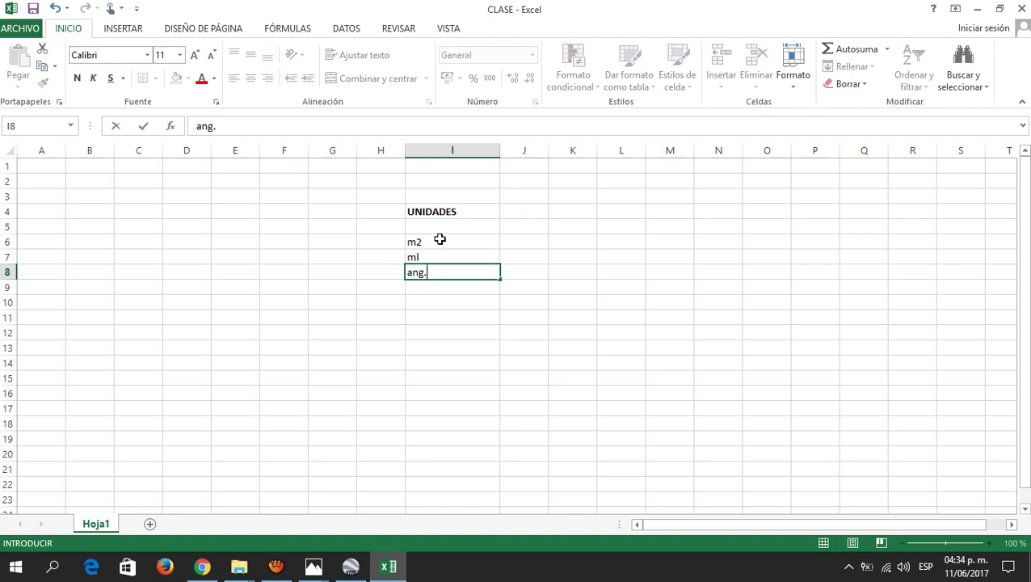
type("ng")
key("Return")
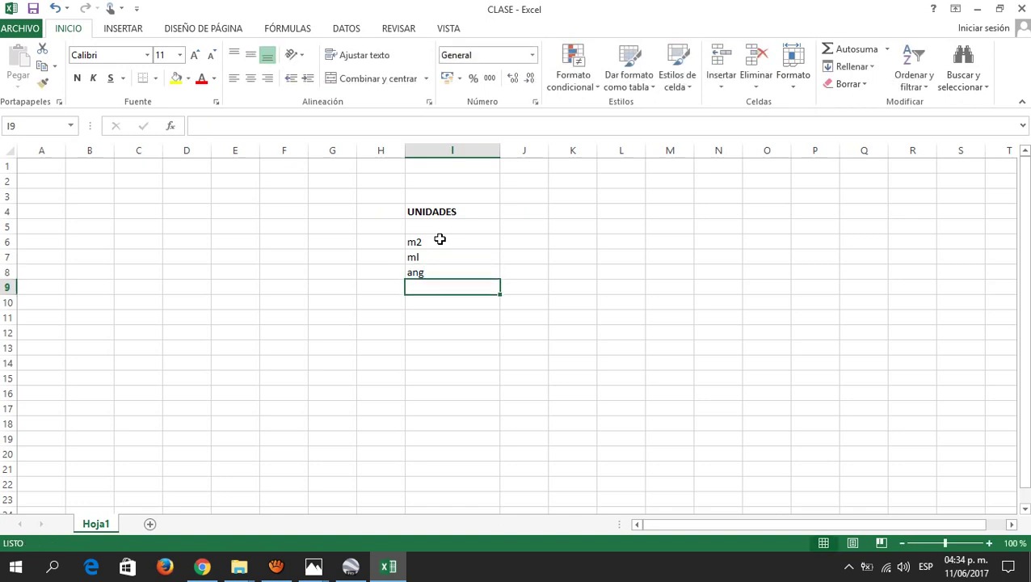
type("coor")
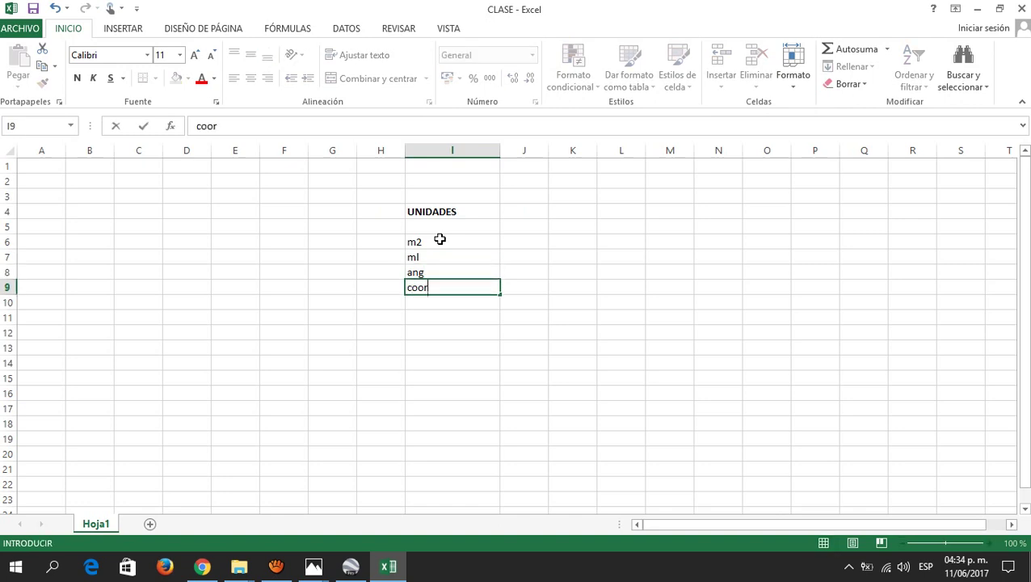
key("Return")
left_click_drag(432, 239, 452, 289)
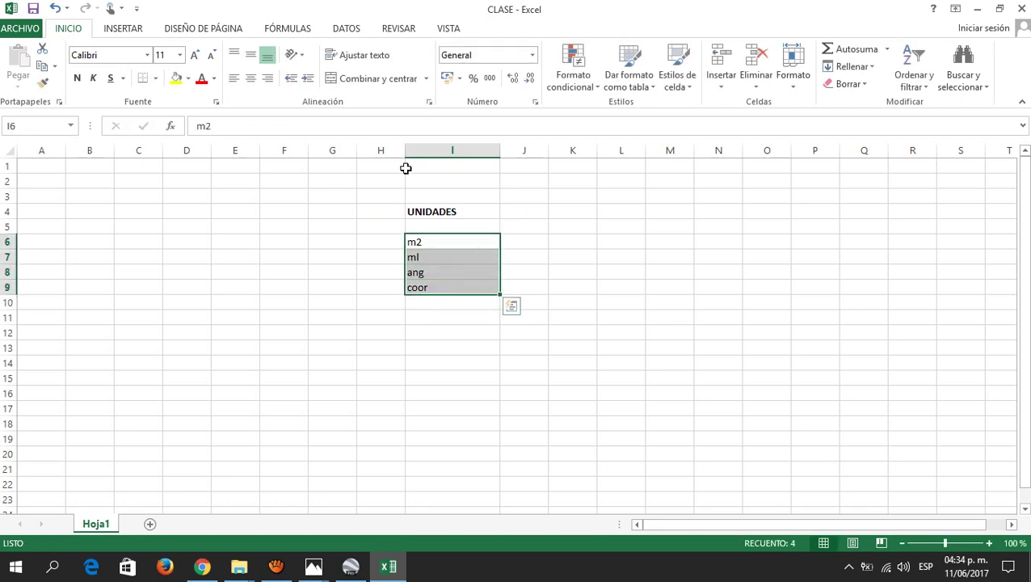
Step: Fill the units list I6:I9 yellow and the UNIDADES heading red
left_click(175, 77)
left_click(509, 330)
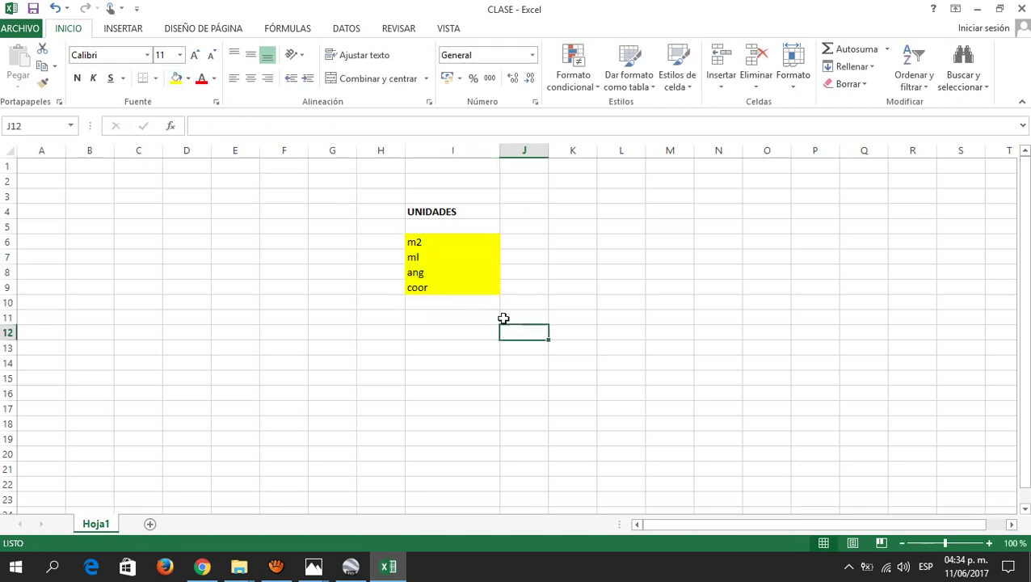
left_click(418, 209)
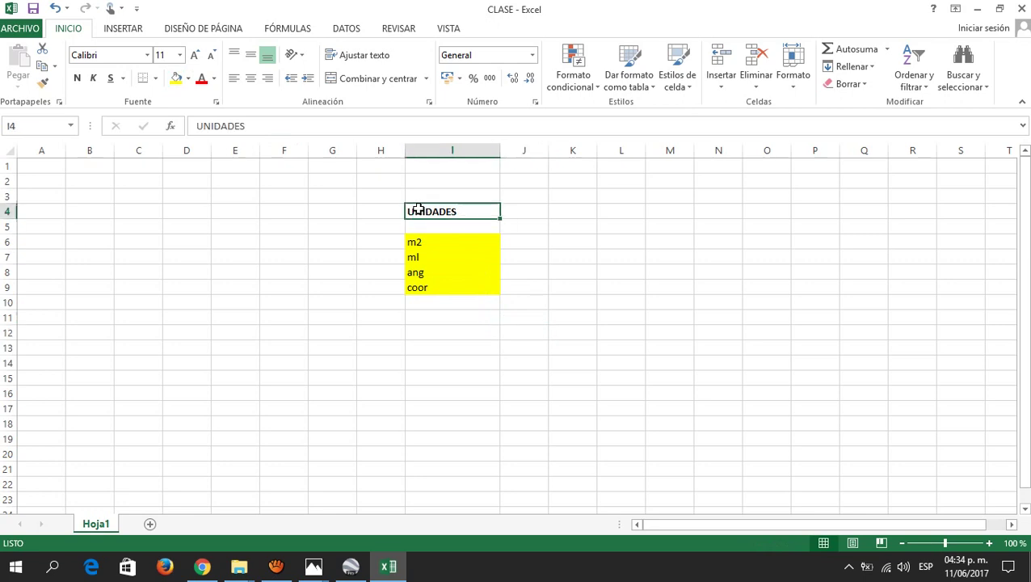
left_click(188, 78)
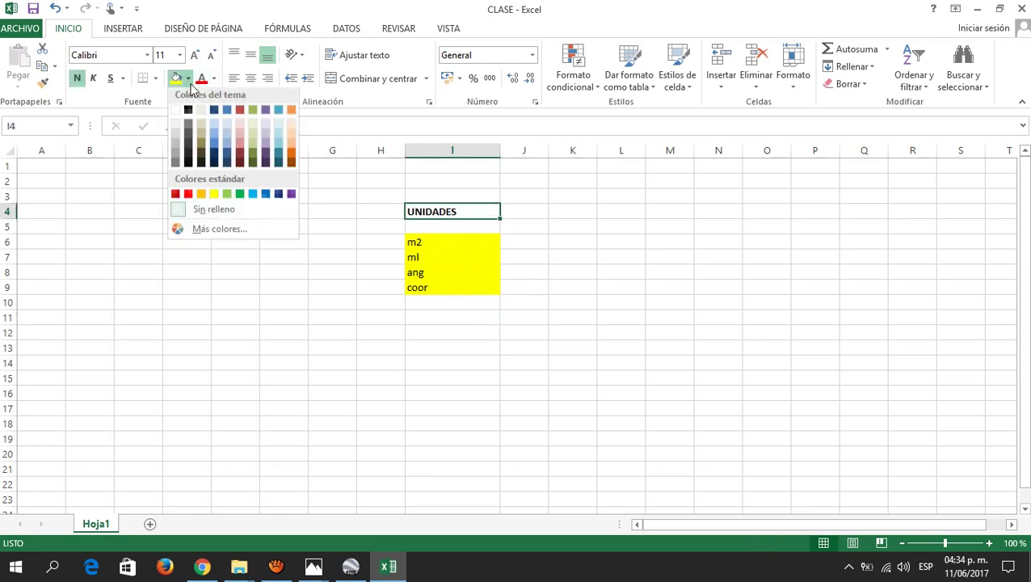
left_click(188, 197)
left_click(530, 329)
Step: Put an outside border around the I4:I9 block
left_click_drag(428, 215, 474, 285)
left_click(156, 80)
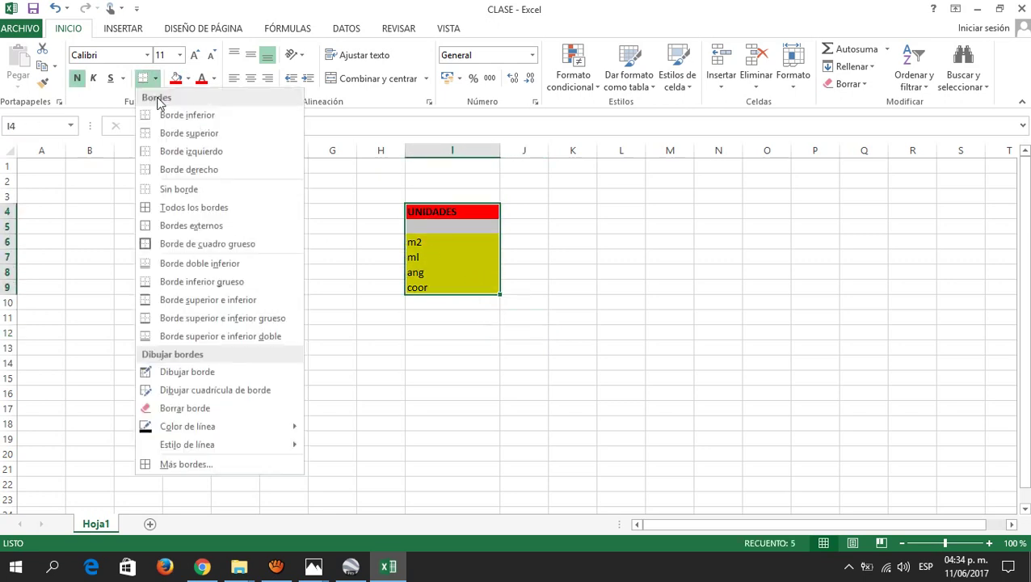
left_click(171, 224)
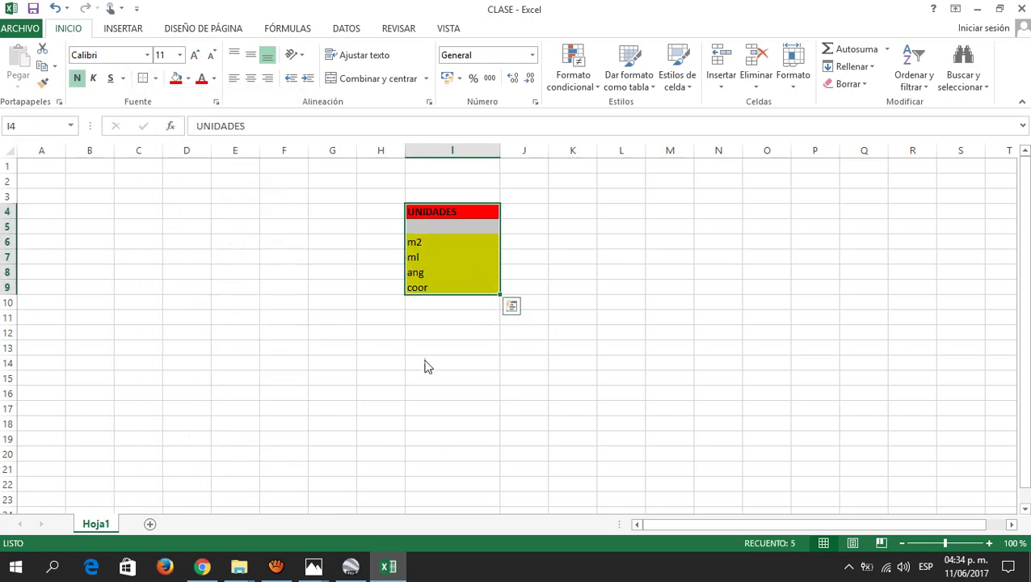
left_click(426, 364)
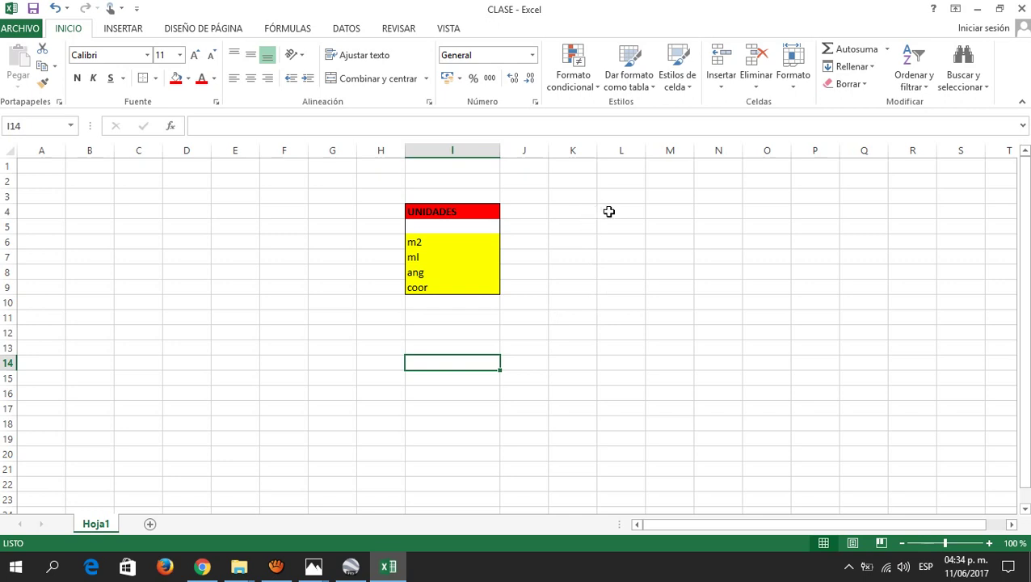
left_click(610, 213)
Step: Enter a bold autocad heading in cell L4
type("Cada")
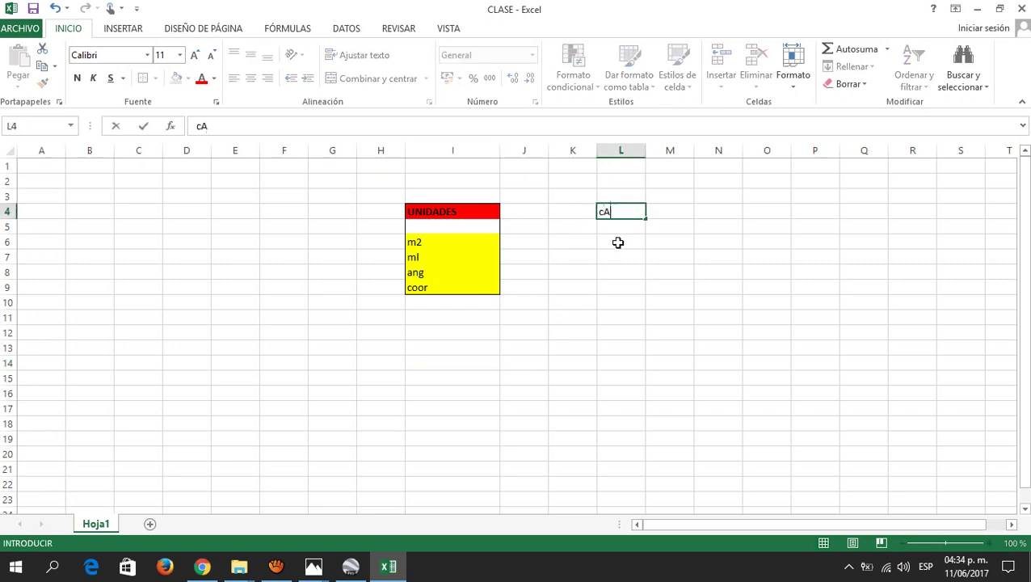
key("BackSpace")
key("BackSpace")
type("autocad")
key("Return")
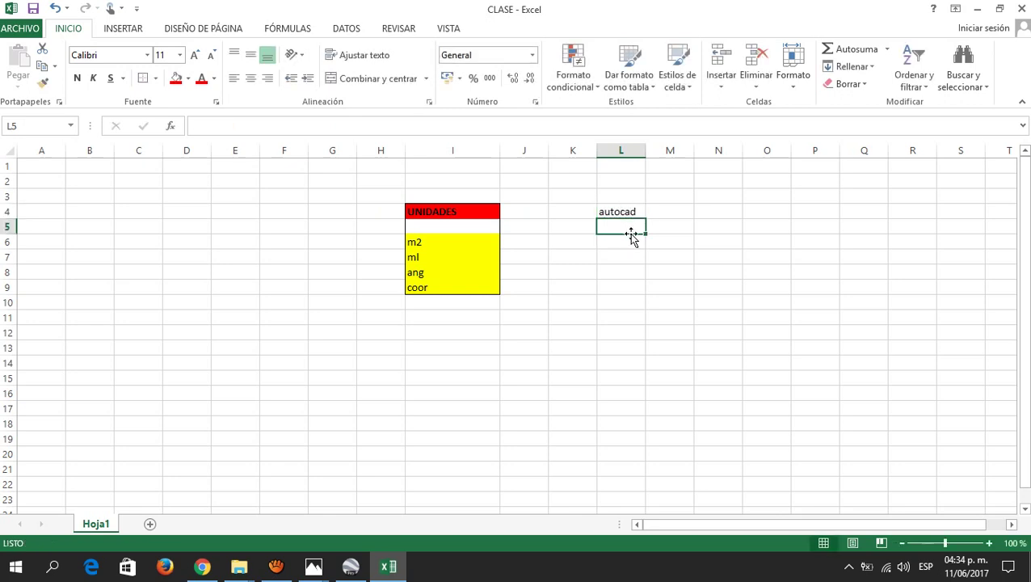
left_click(619, 214)
key("ctrl+n")
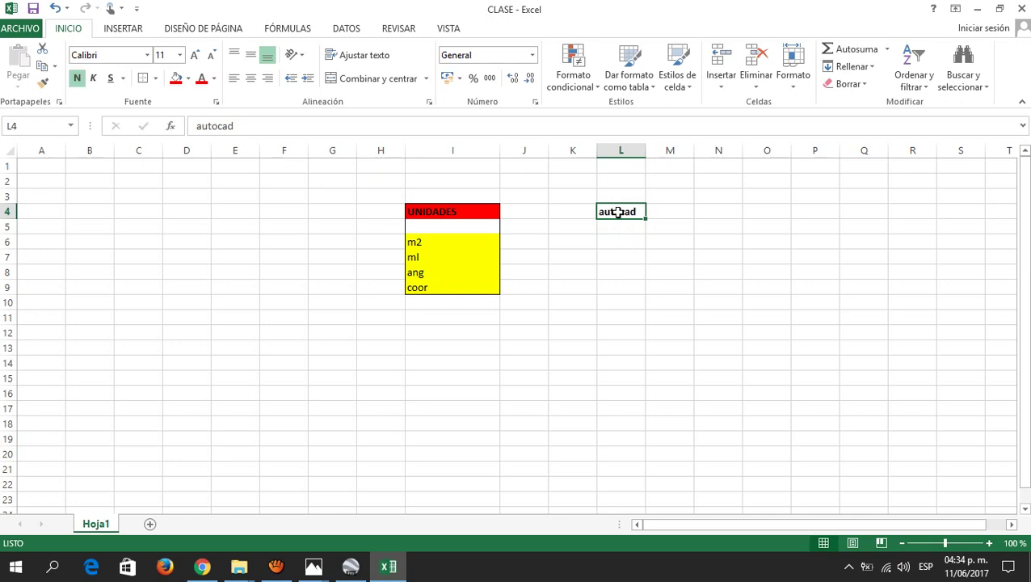
Step: Enter 0.00 with two decimals in L6 and metros in L7
left_click(625, 237)
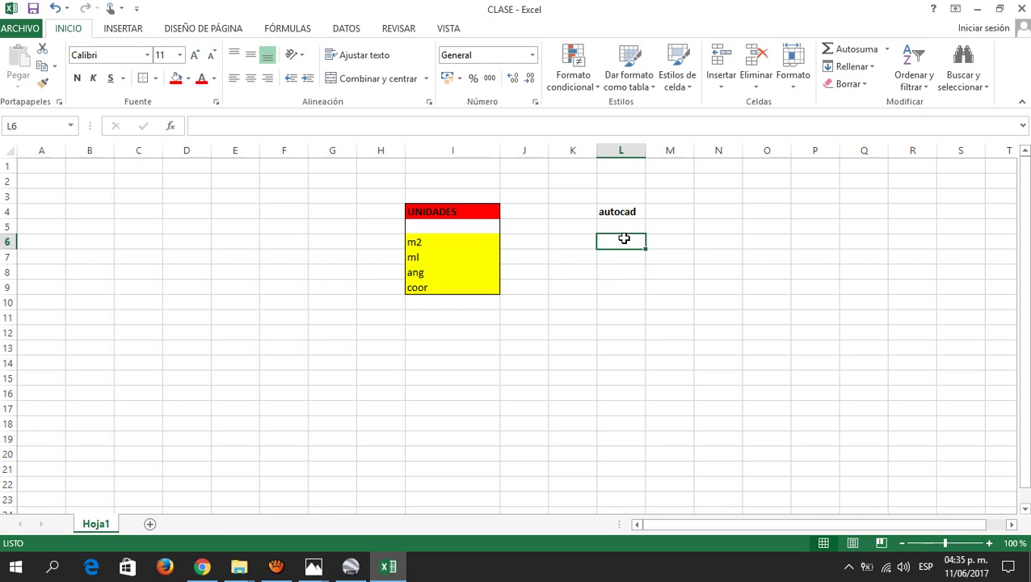
type("0.0")
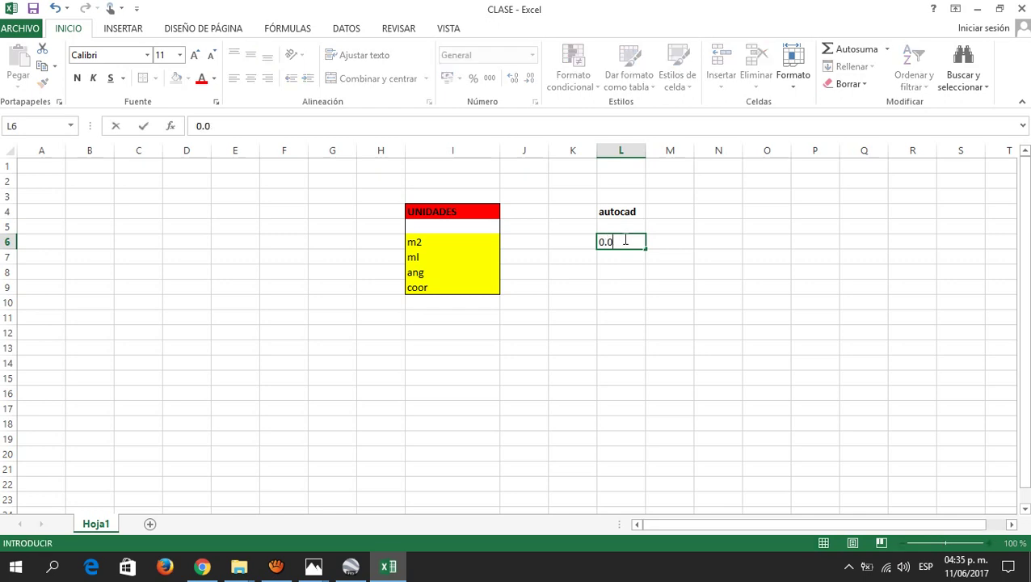
type("0")
key("Return")
left_click_drag(624, 239, 624, 283)
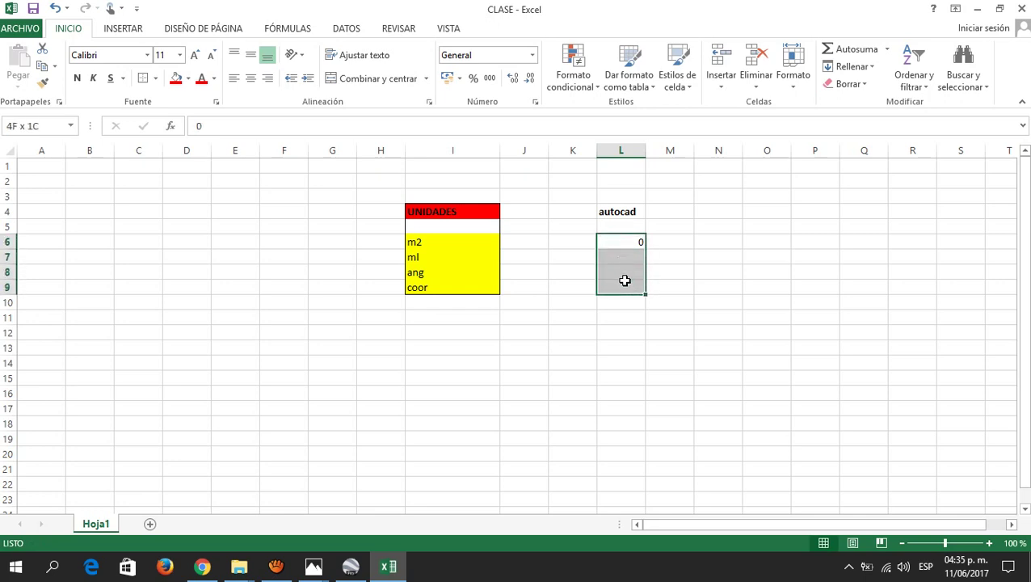
left_click(527, 81)
left_click(523, 82)
left_click(604, 266)
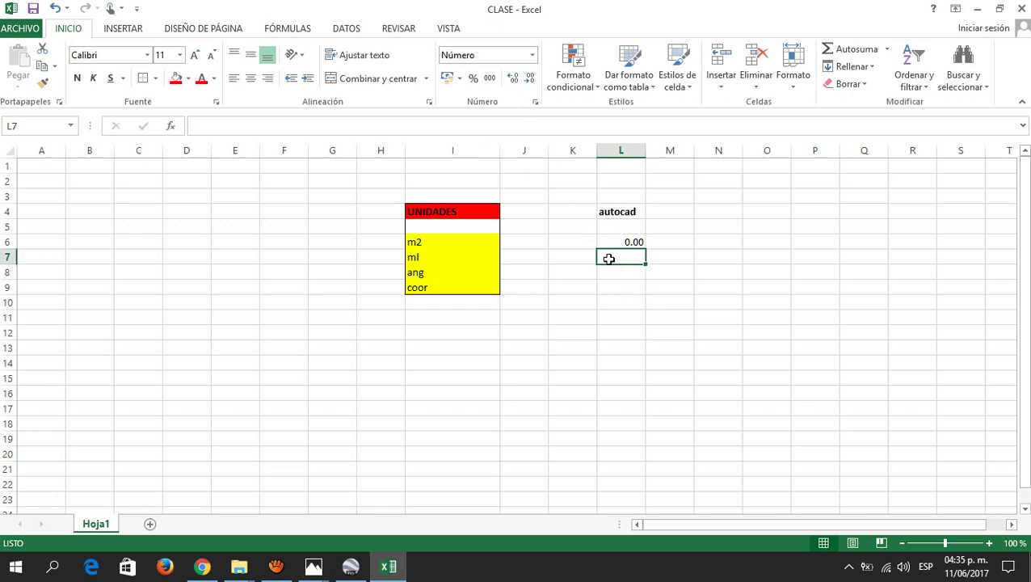
type("metros")
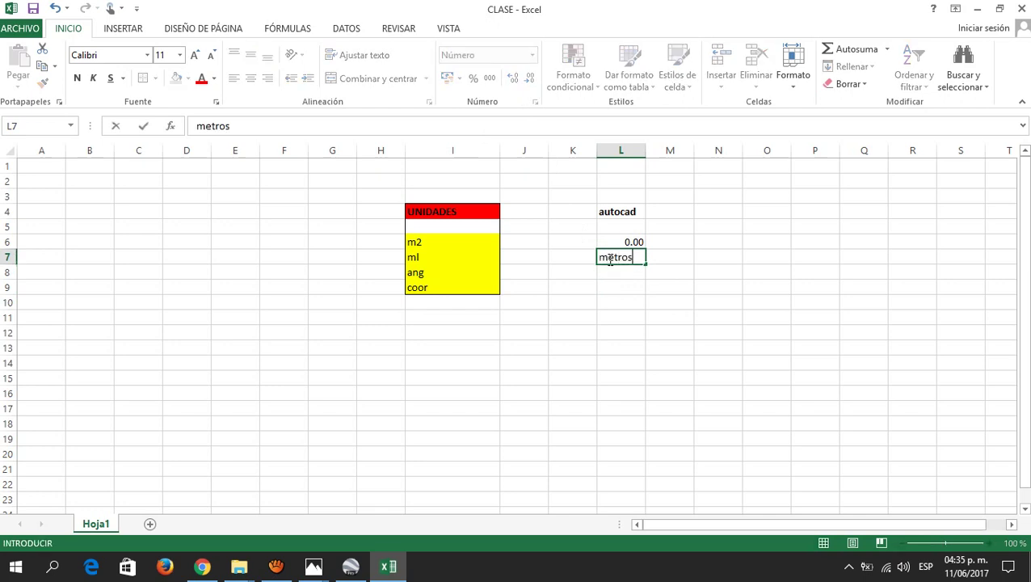
key("Return")
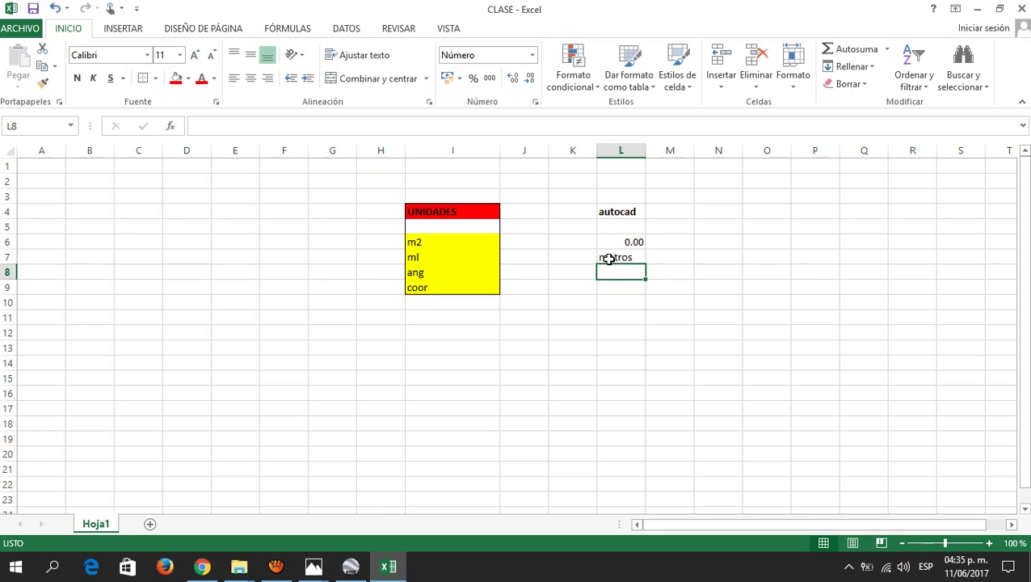
Step: Fill L6:L9 yellow and the autocad heading in L4 red
left_click_drag(633, 242, 628, 285)
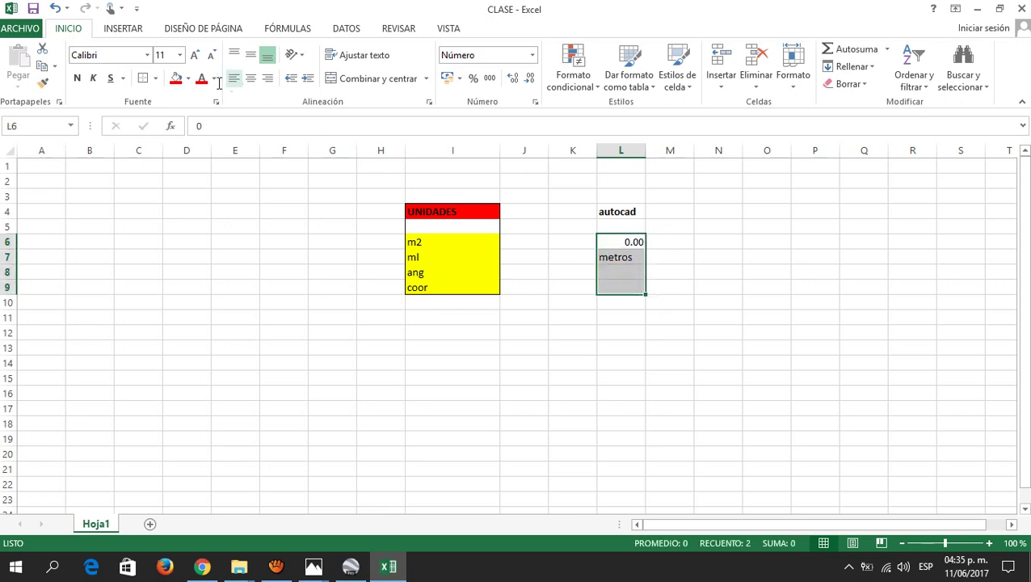
left_click(187, 78)
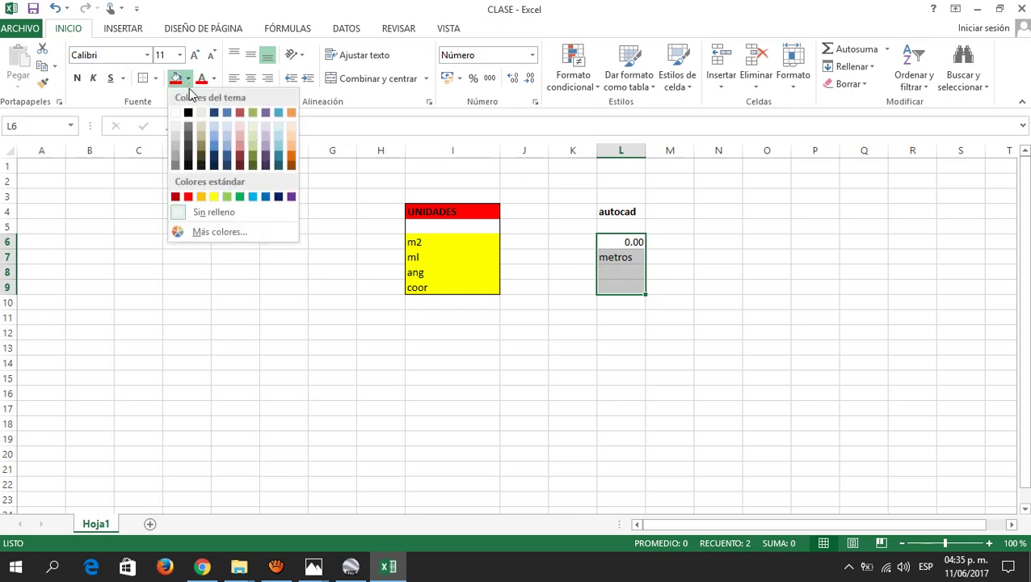
left_click(214, 196)
left_click(619, 212)
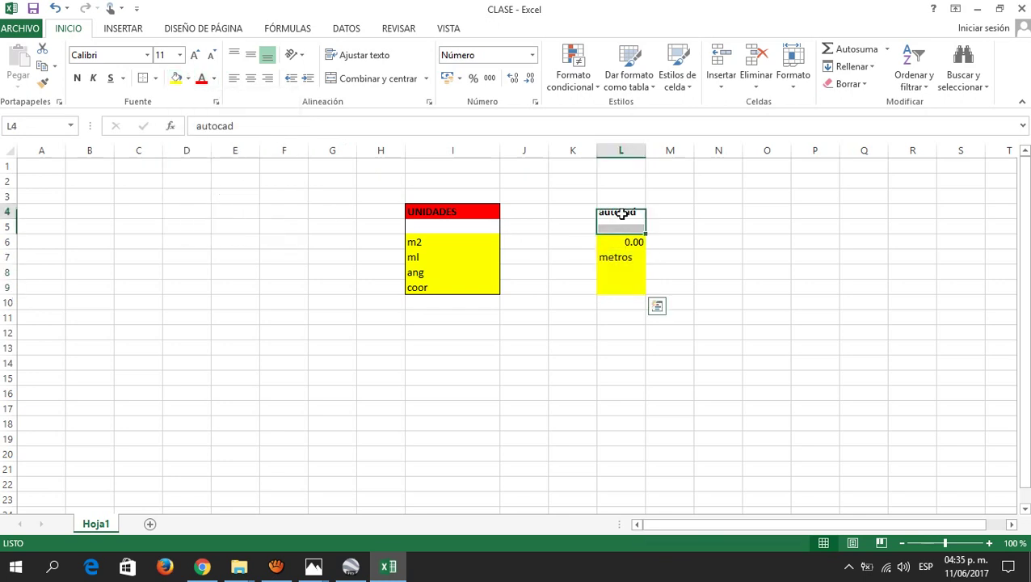
left_click(188, 79)
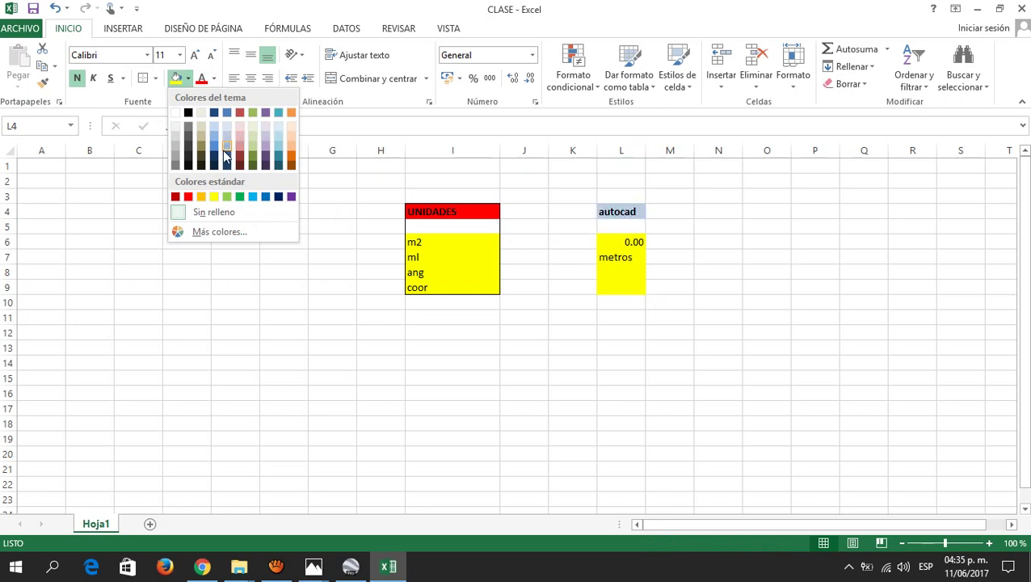
left_click(189, 197)
left_click(299, 334)
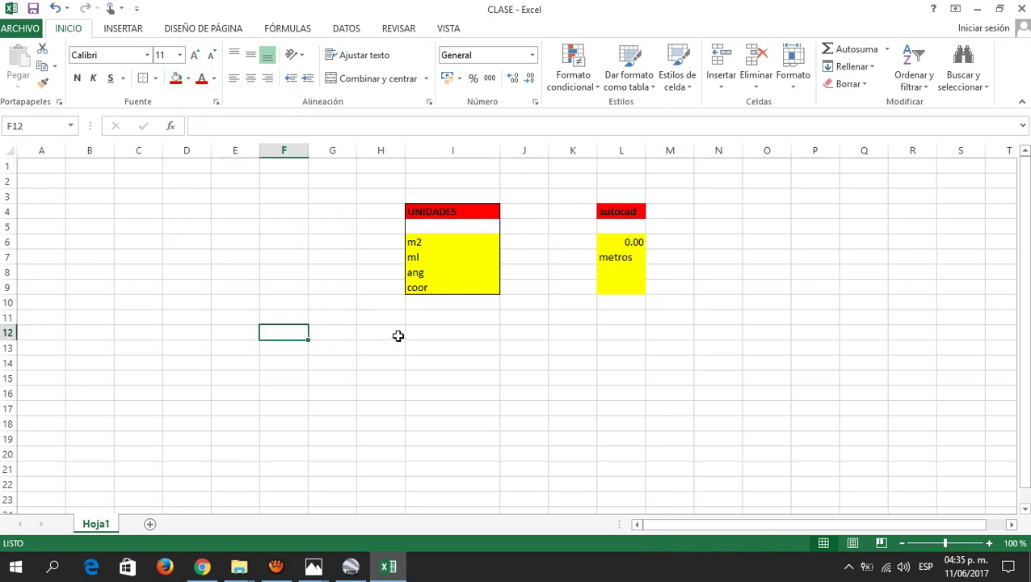
Step: Review the two unit blocks, then minimize Excel and refresh the desktop
left_click_drag(472, 209, 465, 292)
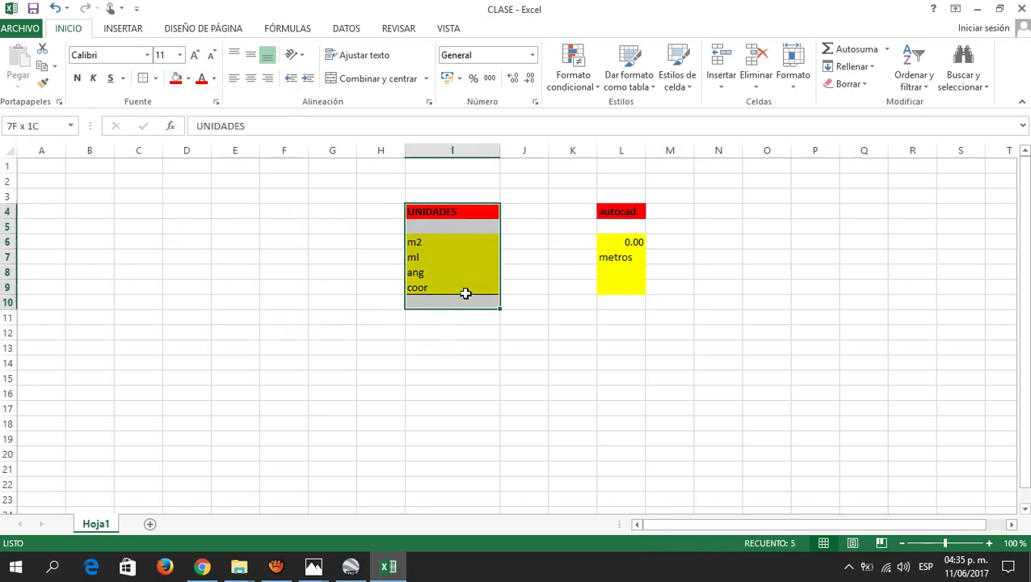
left_click_drag(621, 212, 620, 287)
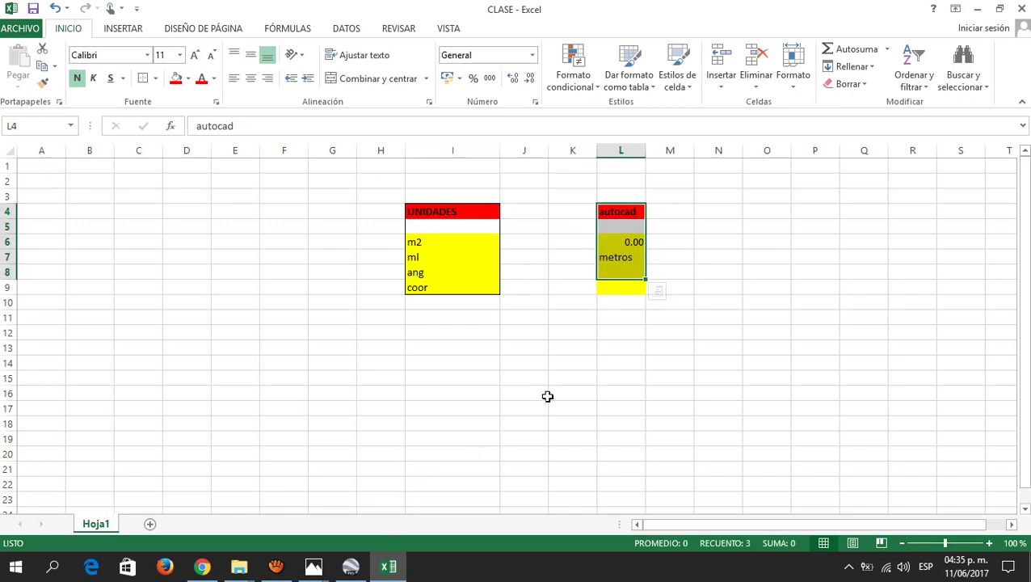
left_click_drag(718, 347, 719, 333)
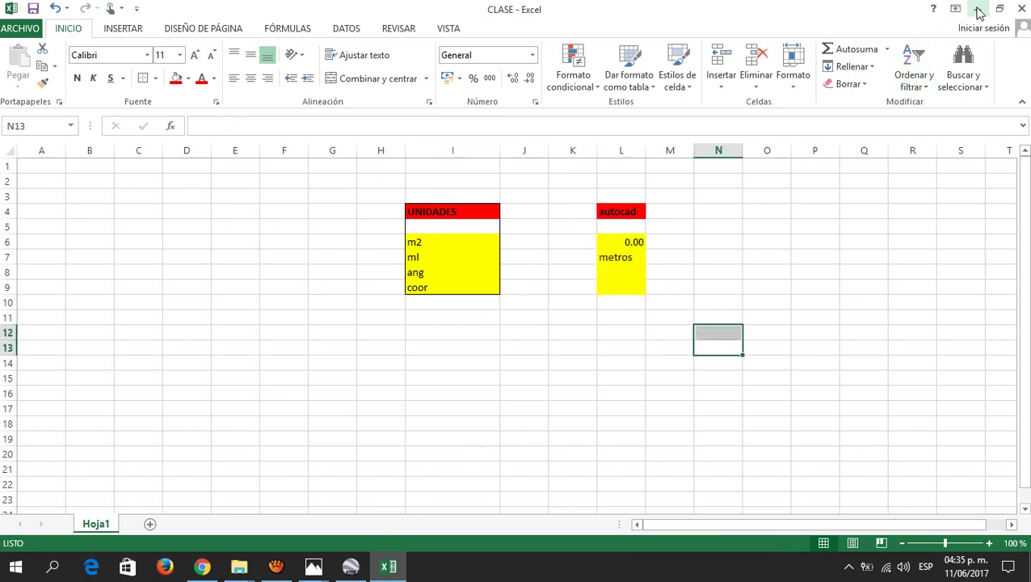
left_click(980, 10)
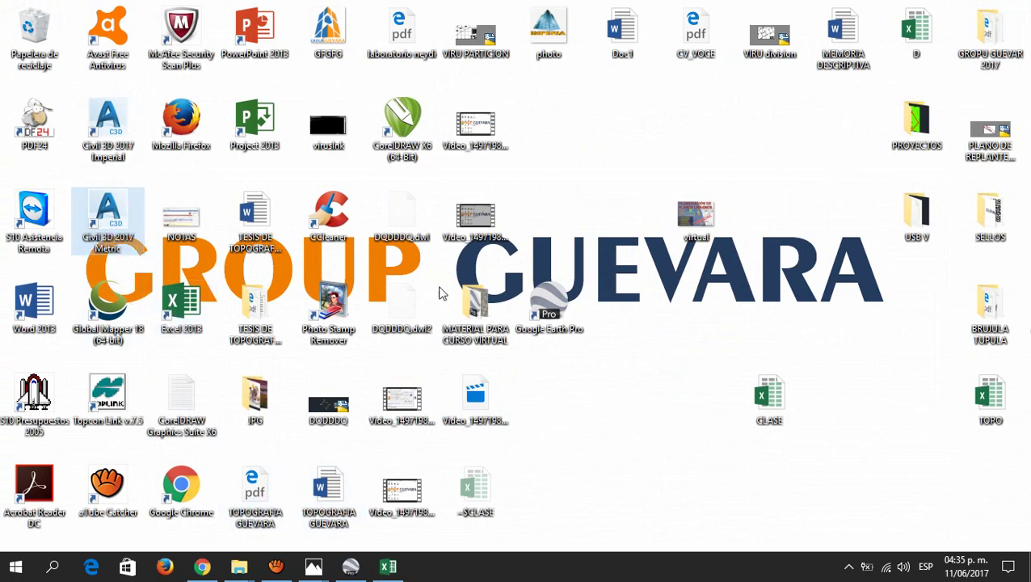
right_click(579, 162)
left_click(619, 208)
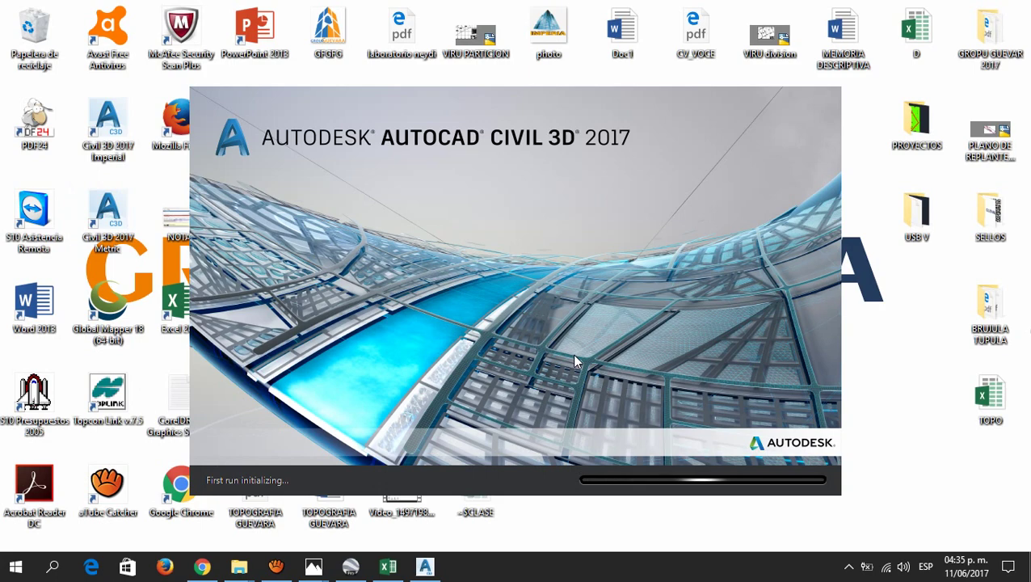
Step: Refresh the desktop while Civil 3D 2017 loads, then close the unexpected-shutdown recovery notice
right_click(854, 172)
left_click(870, 214)
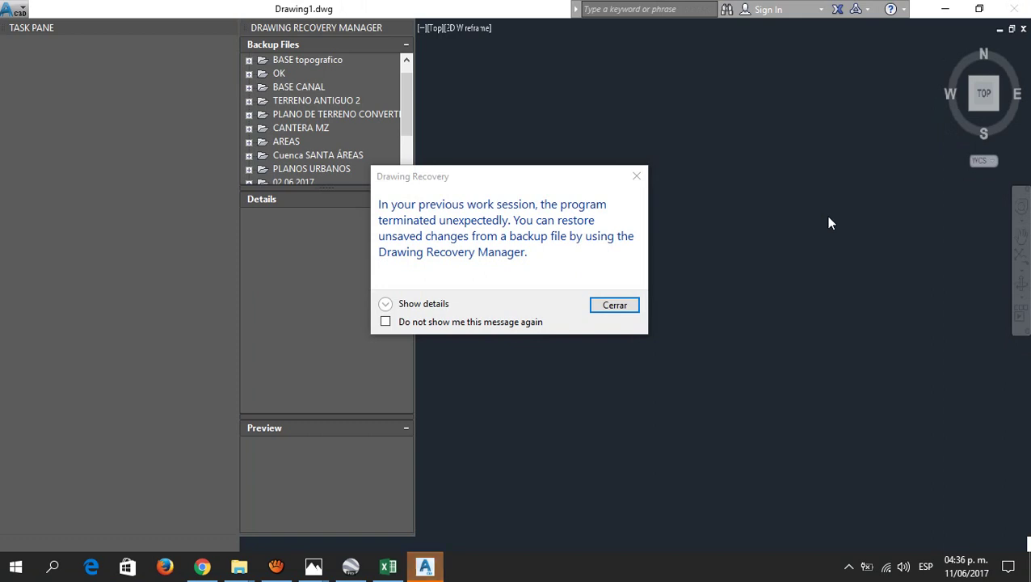
left_click(619, 304)
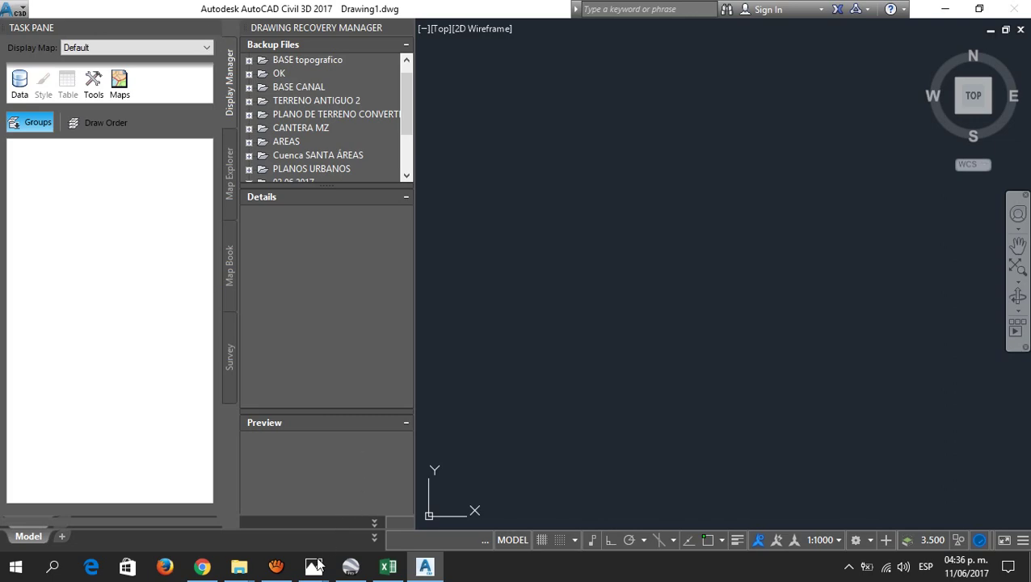
Step: Glance at Google Earth Pro, then close the Drawing Recovery Manager palette in Civil 3D
left_click(350, 567)
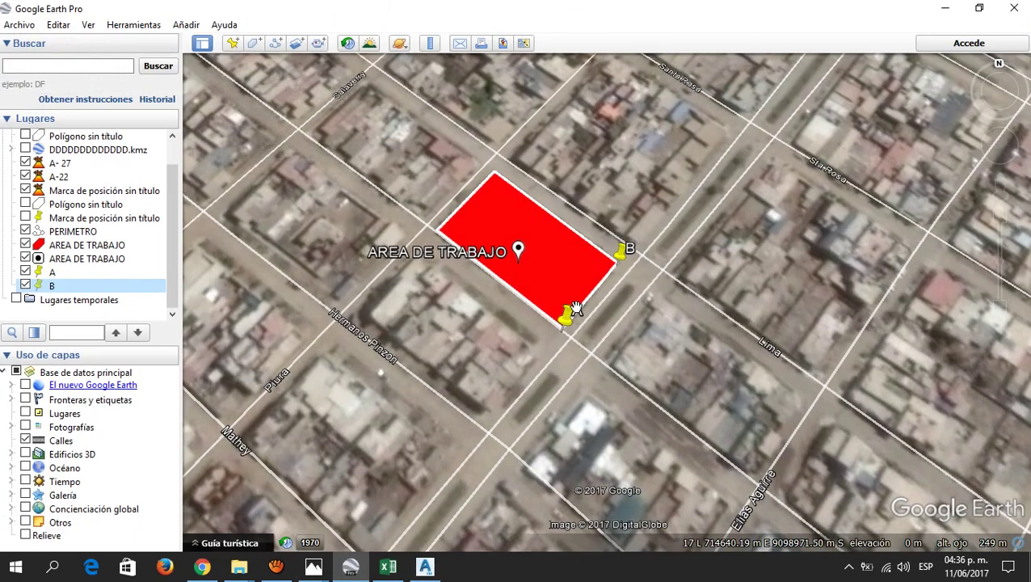
left_click(425, 567)
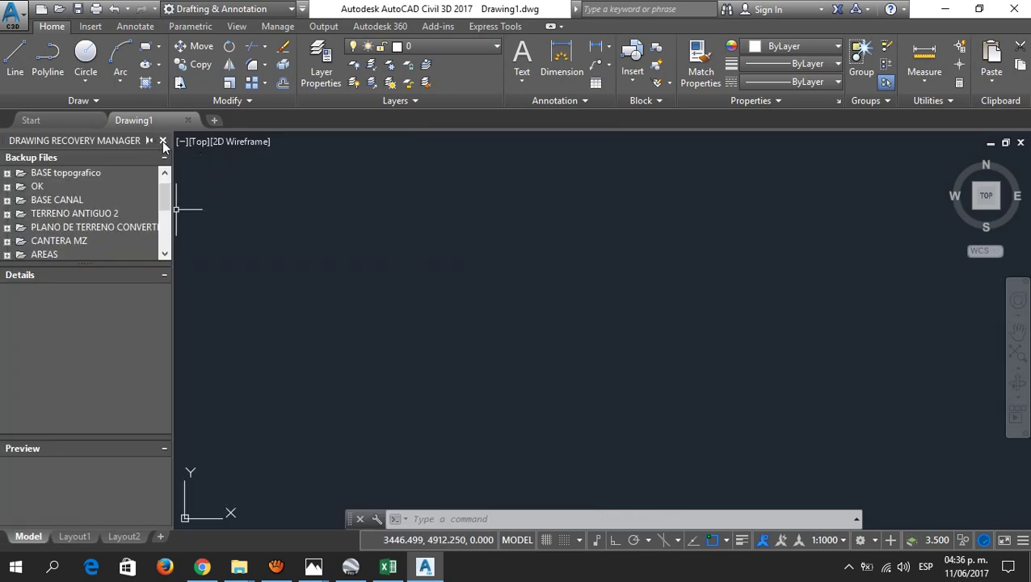
left_click(163, 140)
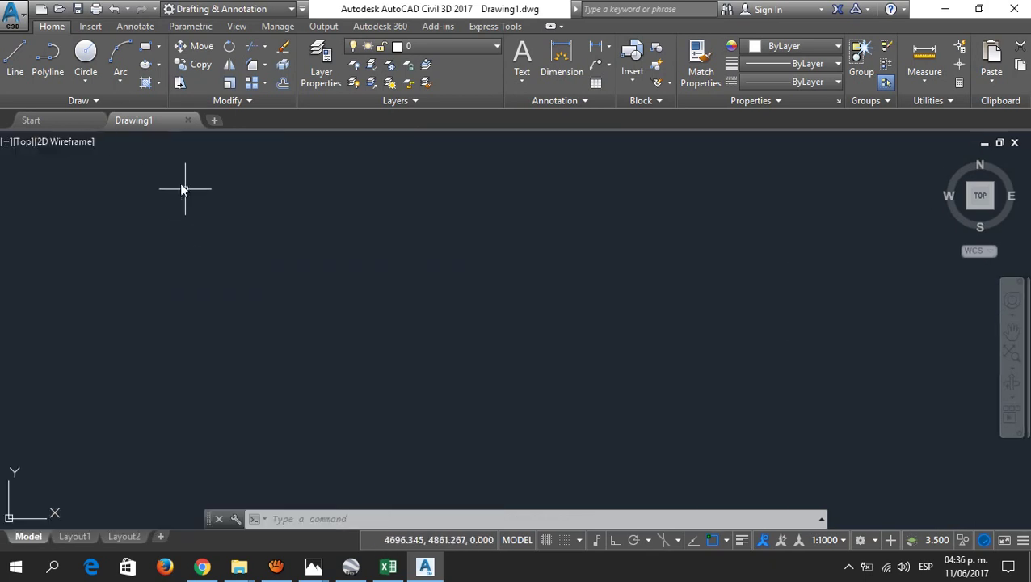
Step: Browse into MATERIAL PARA CURSO VIRTUAL and open PLANO SEGUN COFOPRI CURSO VITUAL.dwg
left_click(59, 8)
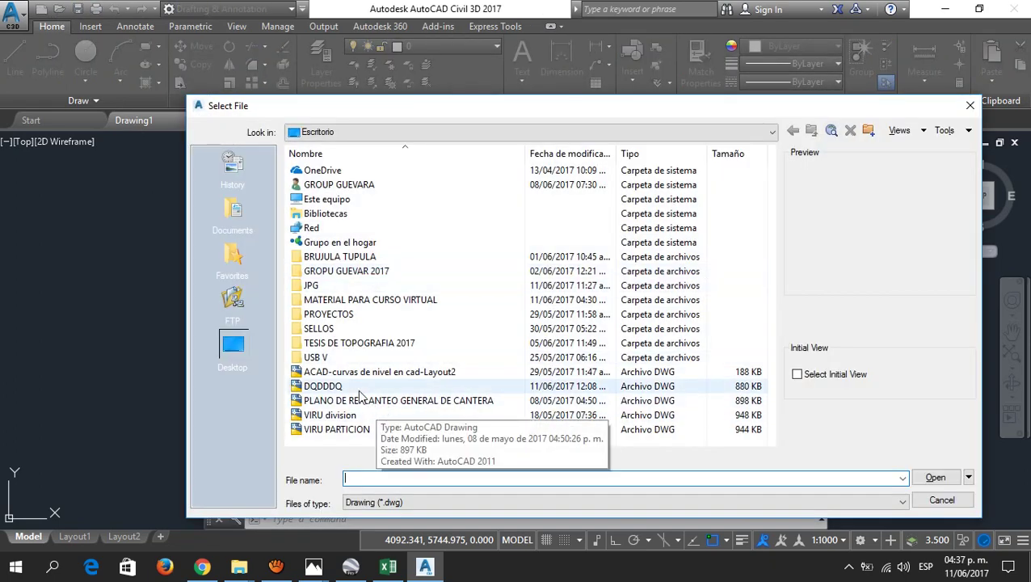
left_click(367, 301)
left_click(424, 328)
left_click(429, 303)
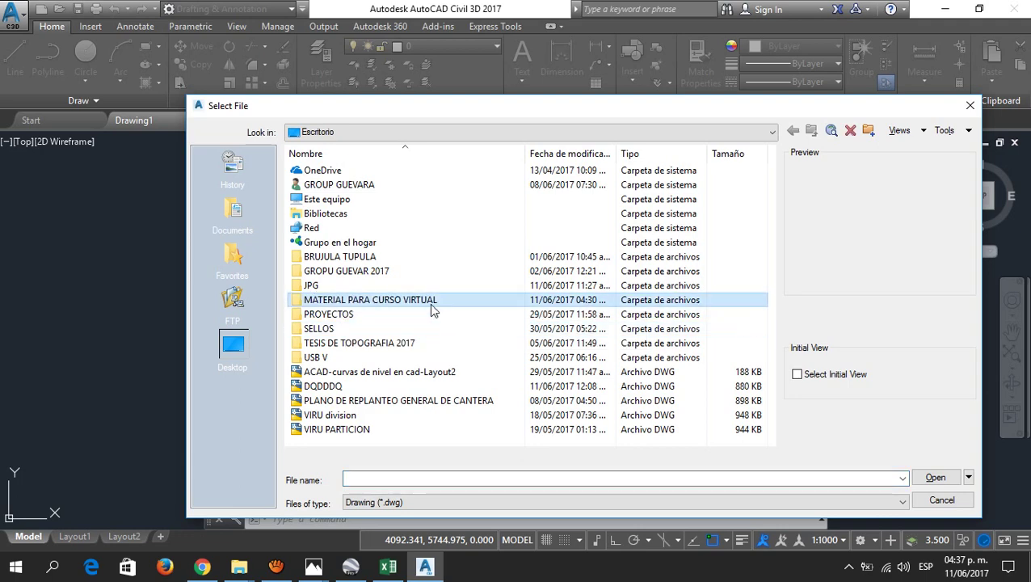
double_click(477, 305)
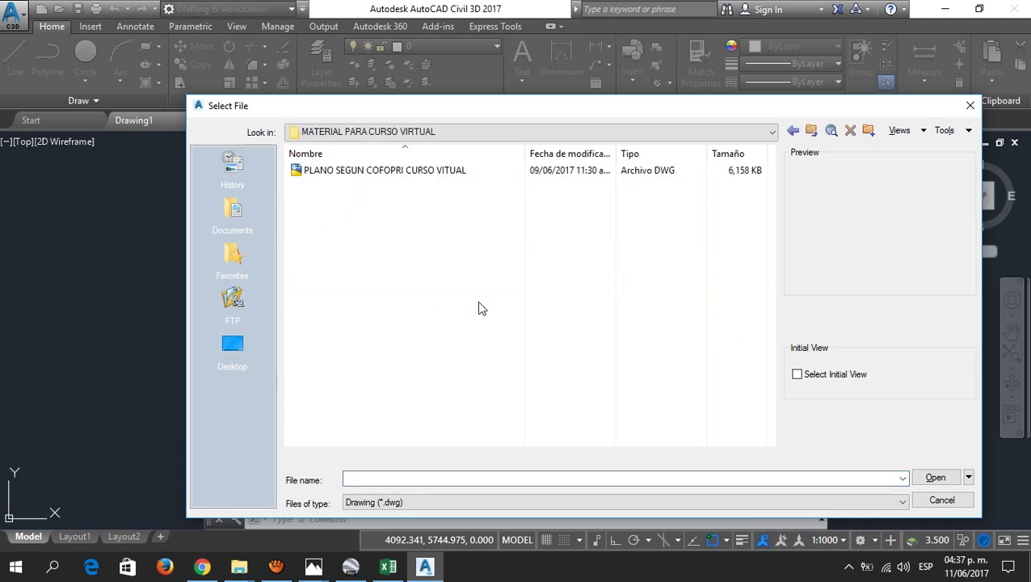
left_click(405, 171)
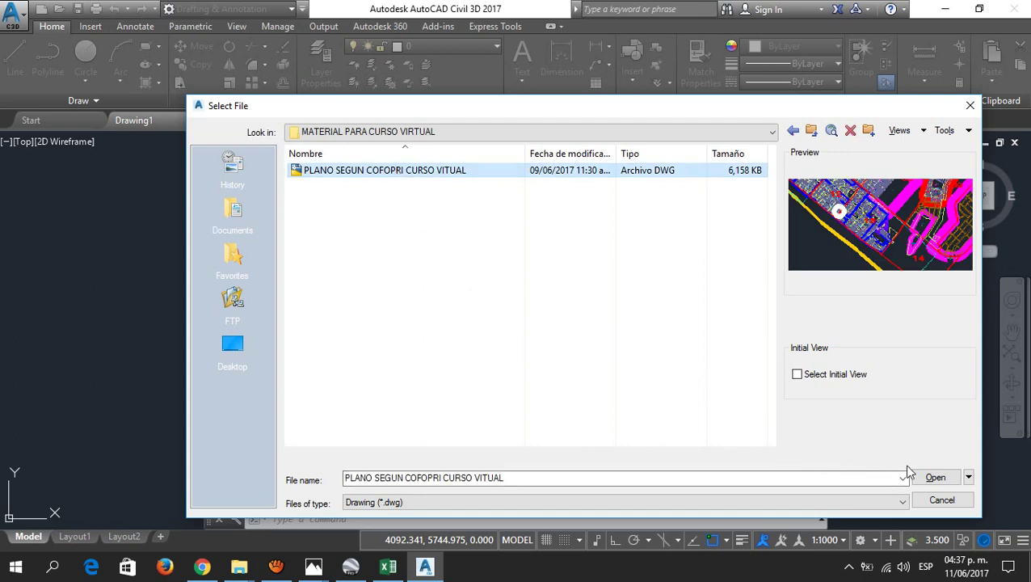
left_click(931, 477)
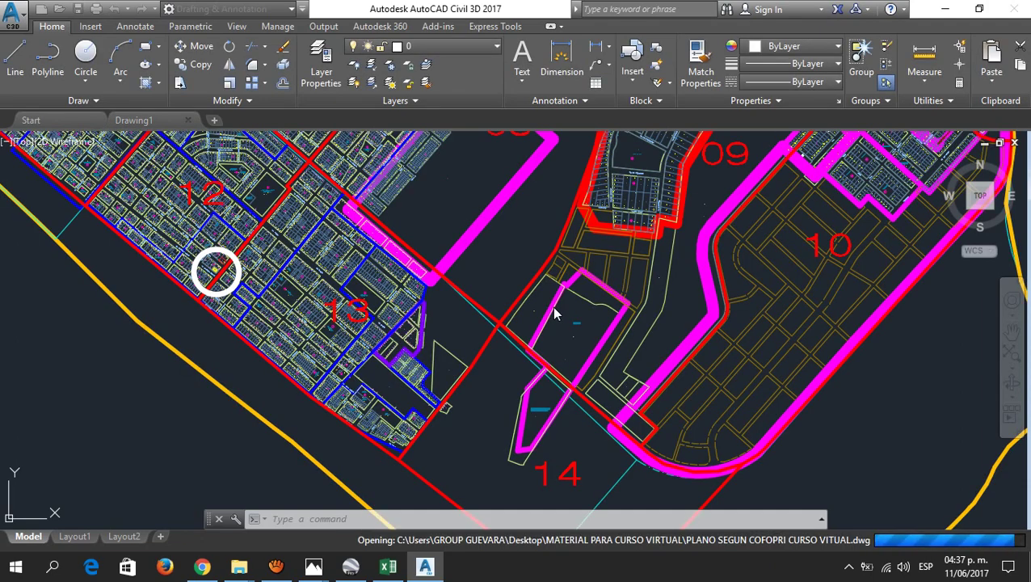
Step: Pan and zoom the plan to the yellow-filled lot 6 in block 30
middle_click_drag(216, 273, 334, 272)
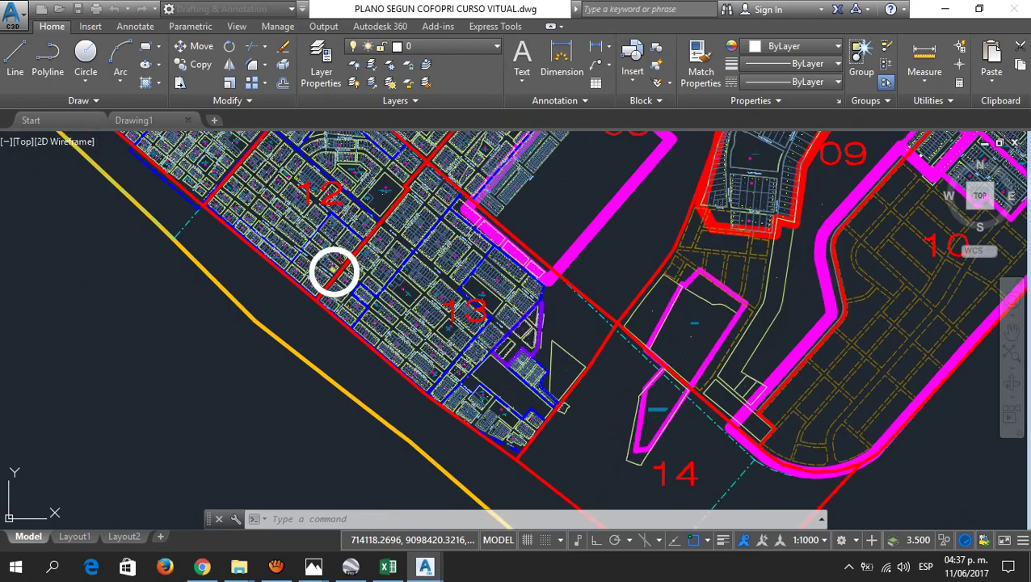
scroll(334, 273, "up", 2)
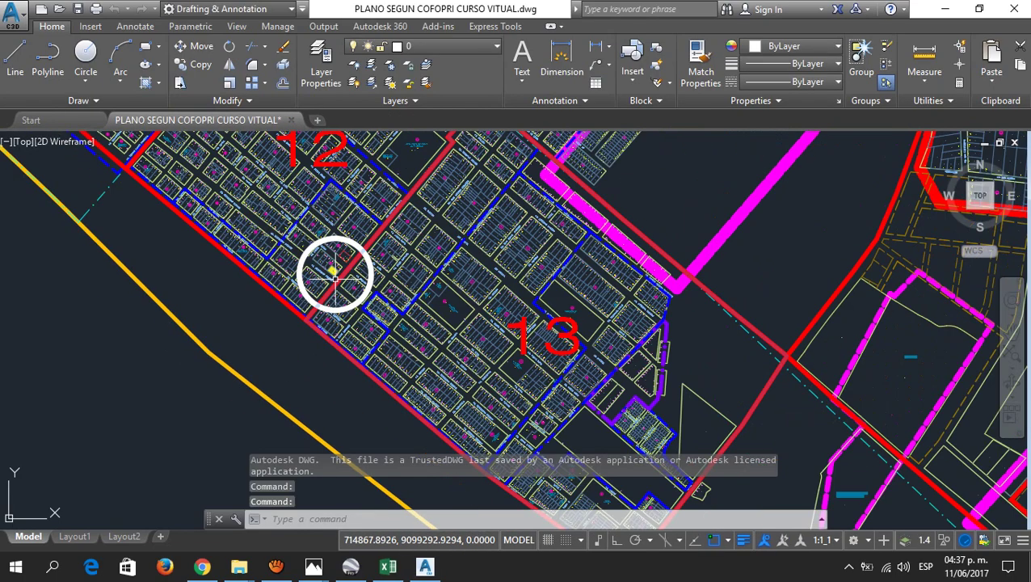
scroll(334, 277, "up", 5)
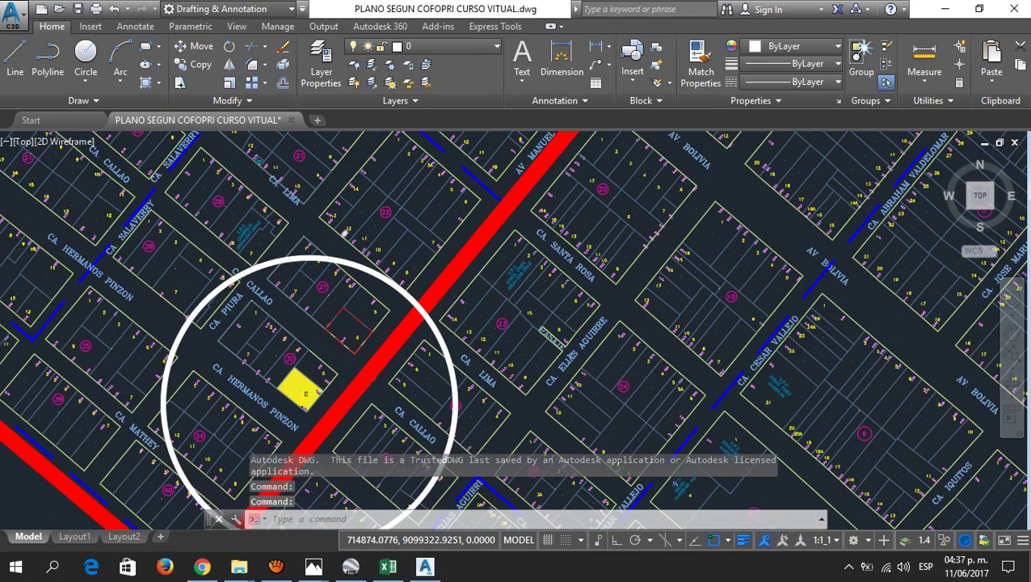
scroll(323, 369, "up", 2)
scroll(311, 379, "up", 2)
scroll(340, 355, "down", 2)
mouse_move(364, 344)
middle_mouse_down()
mouse_move(321, 363)
mouse_move(300, 354)
middle_mouse_up()
scroll(301, 354, "up", 2)
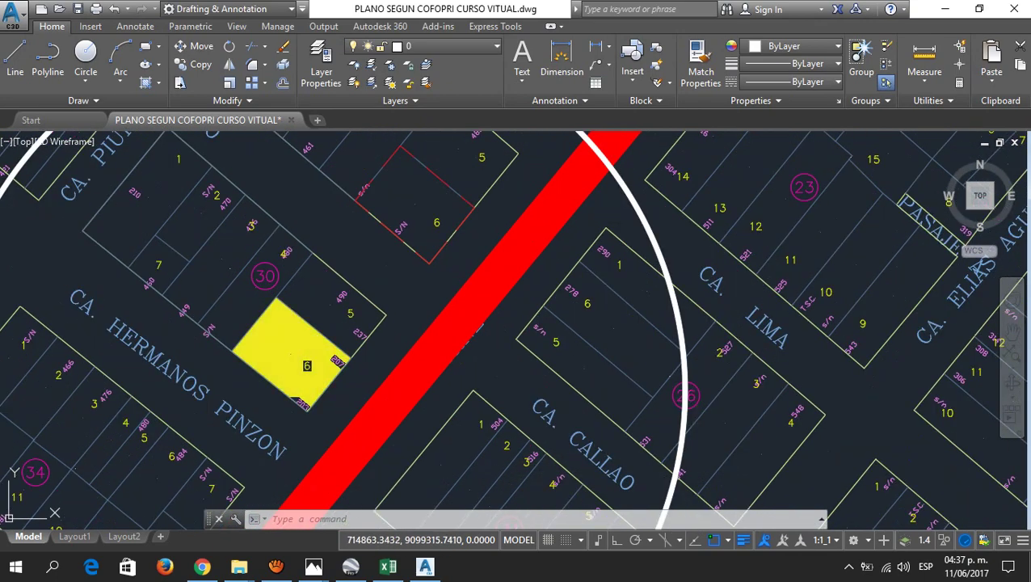
Step: Erase lot 6's yellow solid hatch and centre its red outline in view
left_click(293, 346)
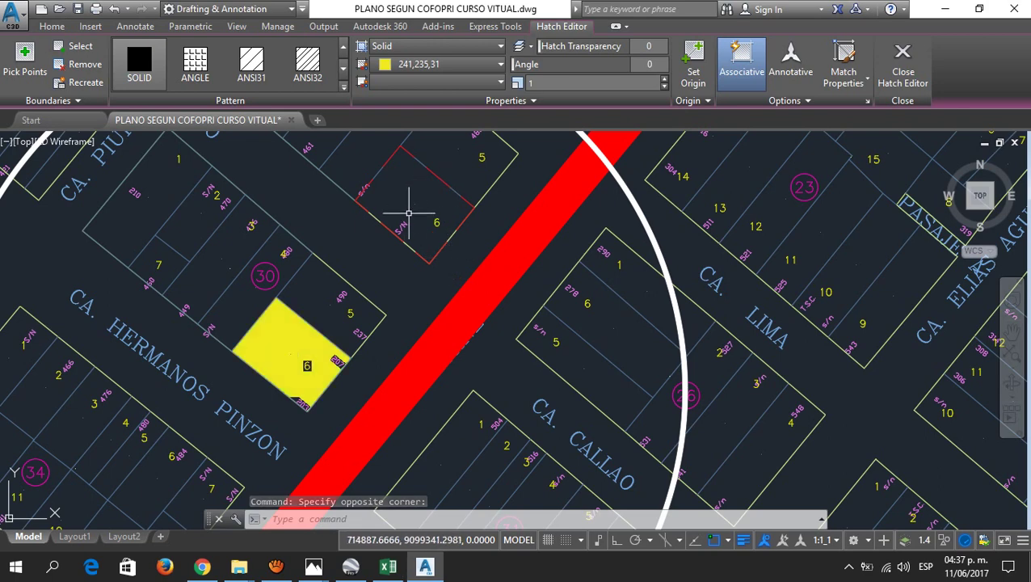
key("Escape")
left_click(322, 346)
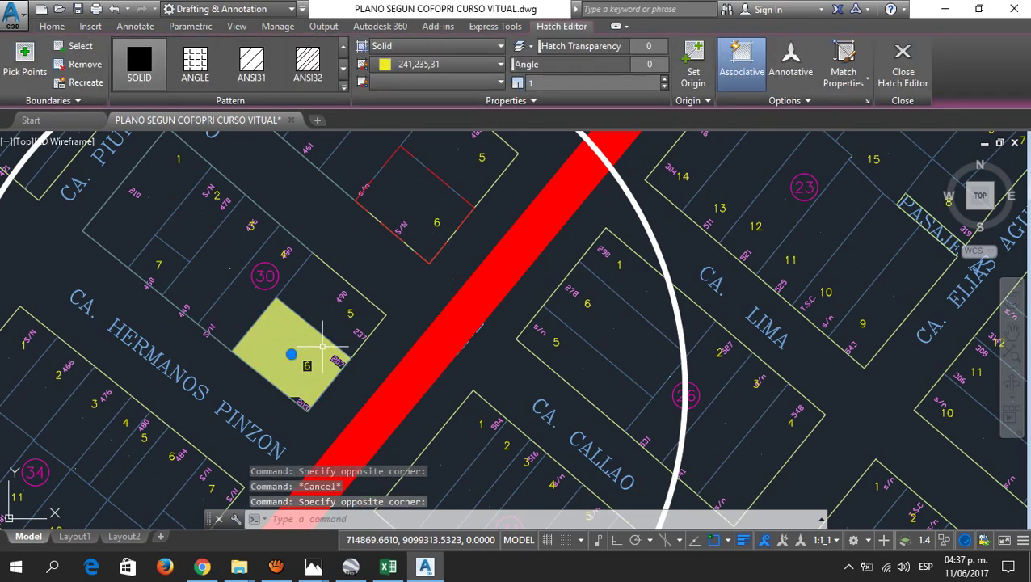
key("Delete")
scroll(307, 345, "up", 3)
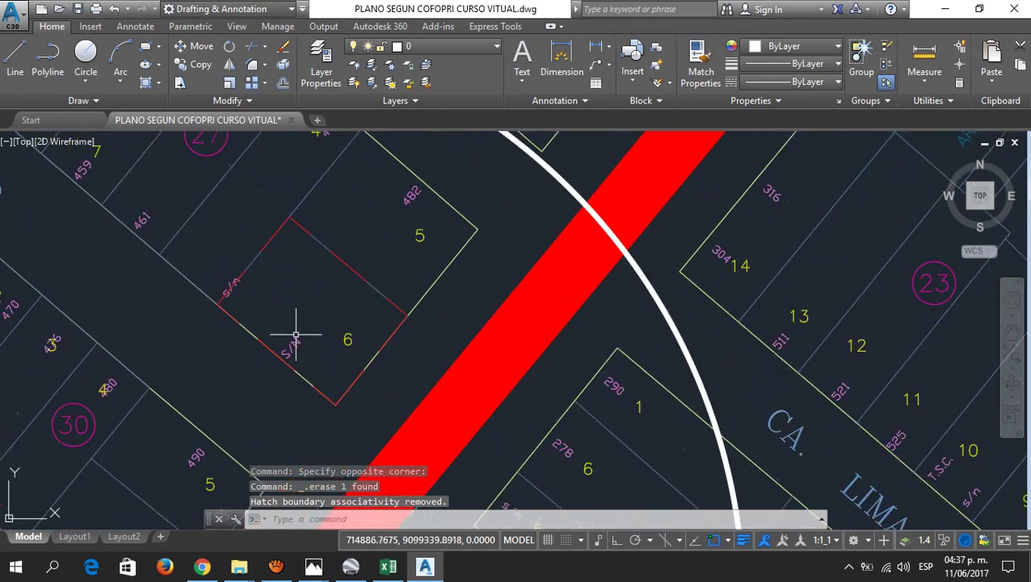
middle_click_drag(313, 310, 352, 313)
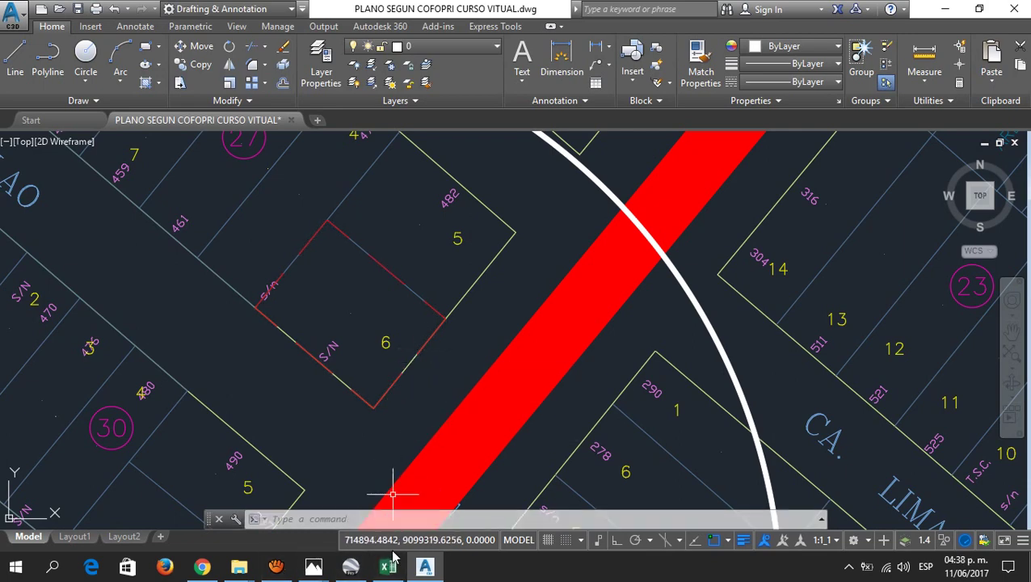
mouse_move(250, 561)
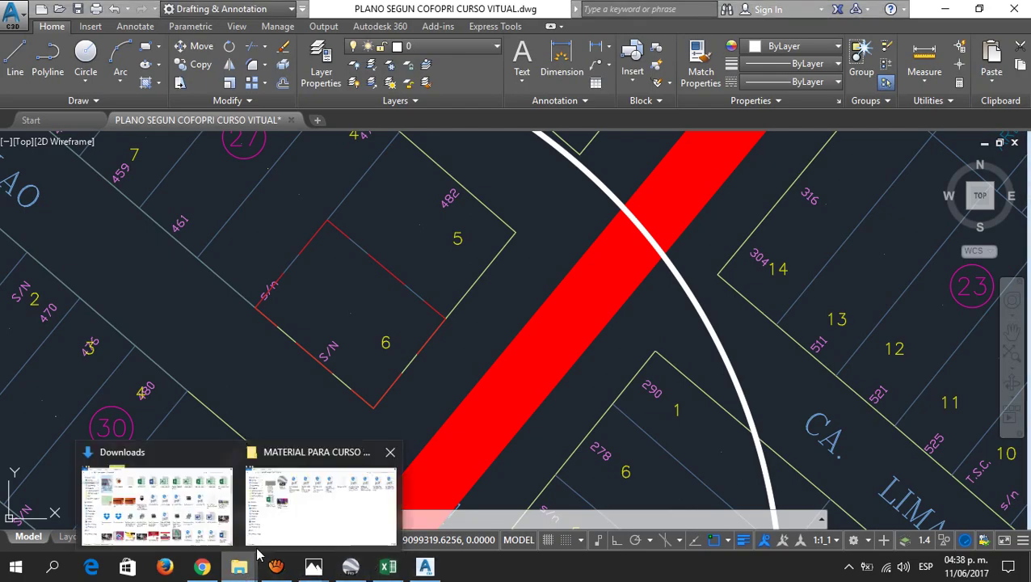
Step: Open the COFOPRI CONSULTA DE PREDIOS URBANOS PDF from the MATERIAL PARA CURSO VIRTUAL folder
left_click(289, 520)
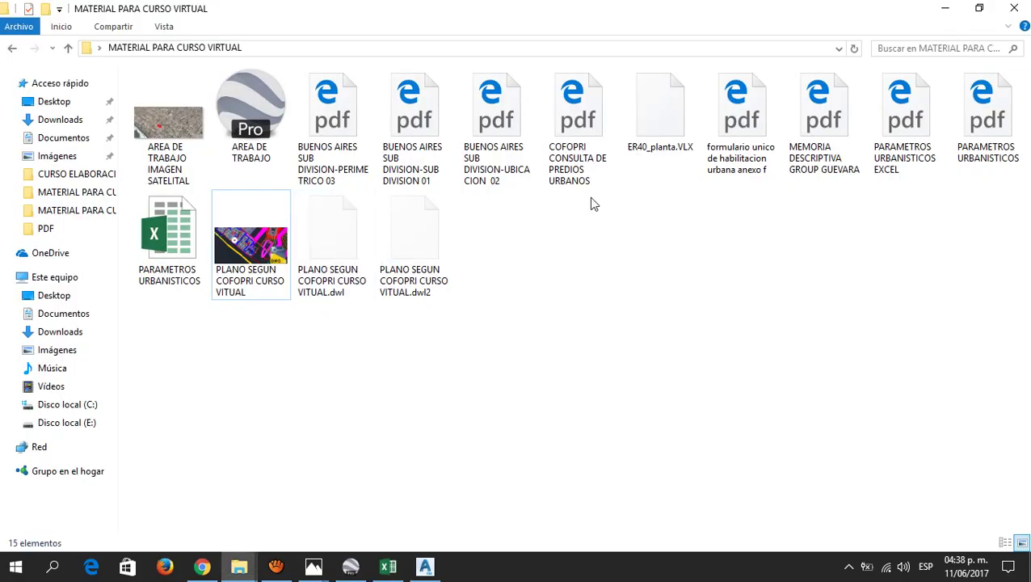
left_click(577, 152)
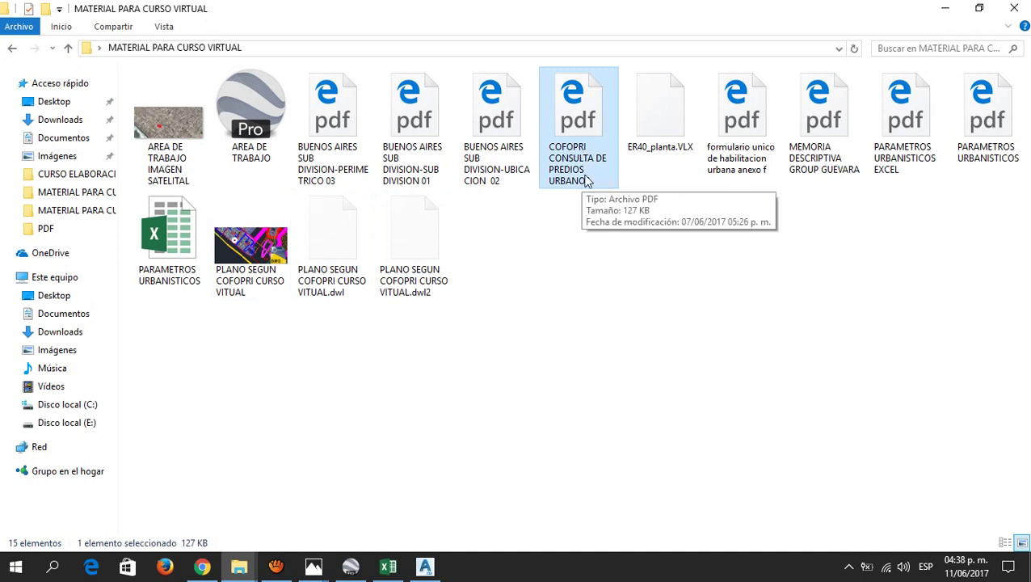
double_click(587, 179)
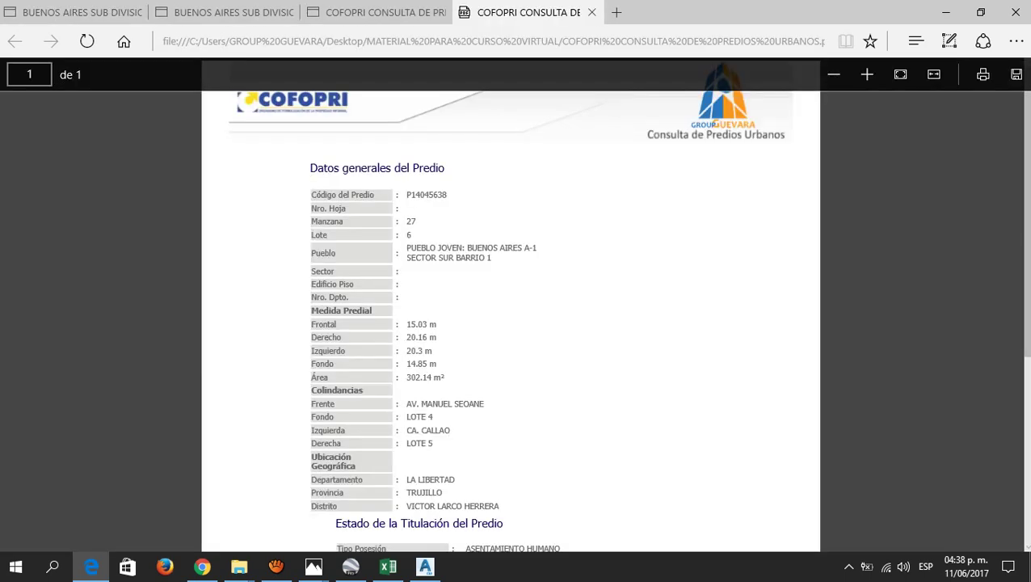
Step: Close the duplicate report tab and read lot 6's Medida Predial values and 302.14 m² area
left_click(380, 12)
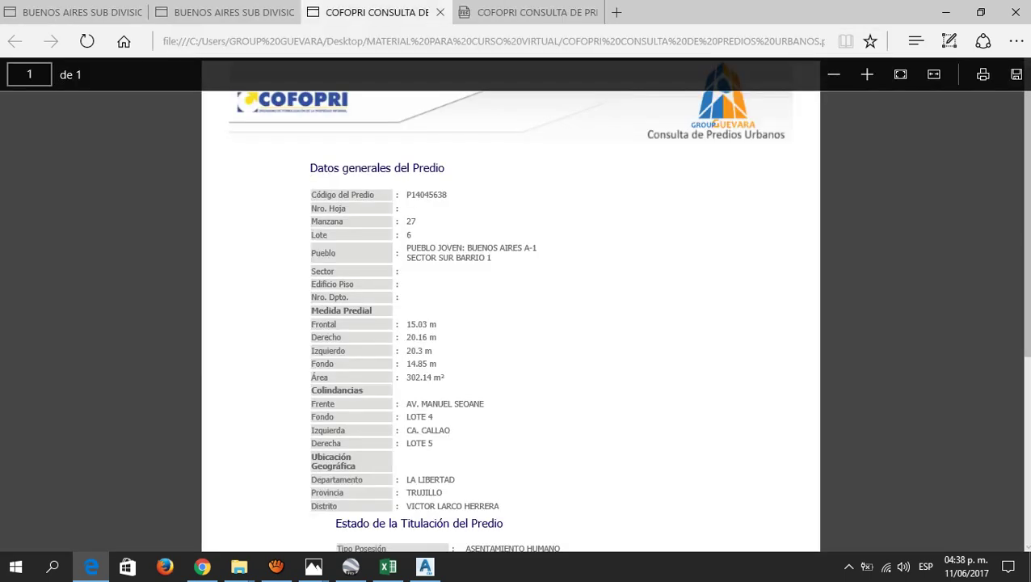
left_click(439, 12)
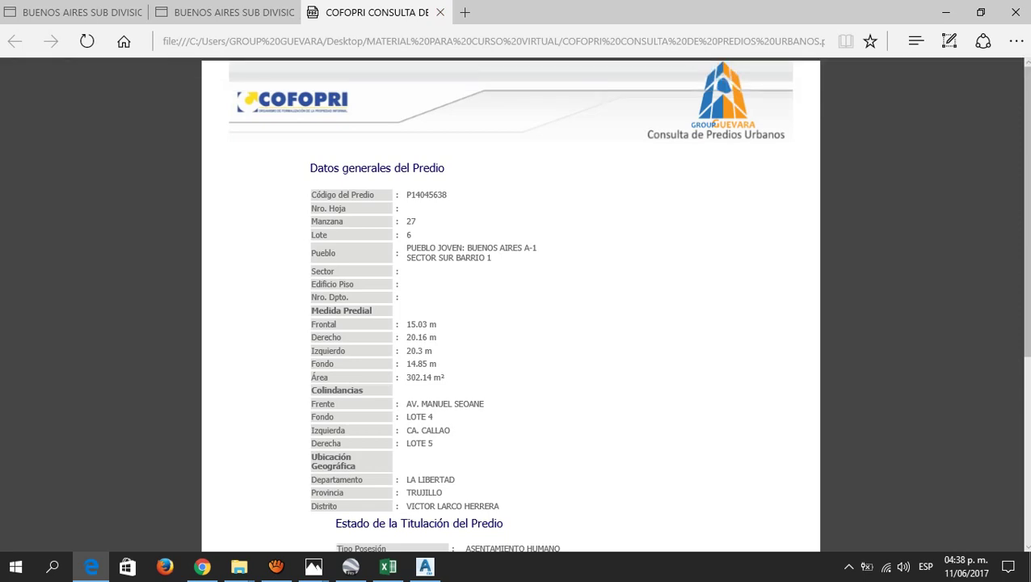
scroll(511, 308, "down", 2)
scroll(511, 308, "up", 3)
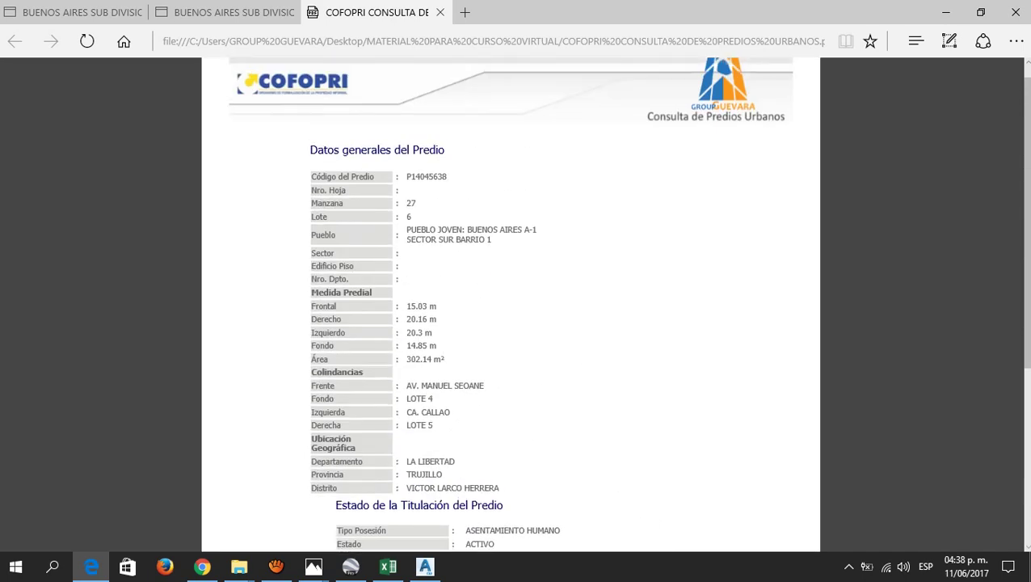
scroll(511, 307, "up", 1)
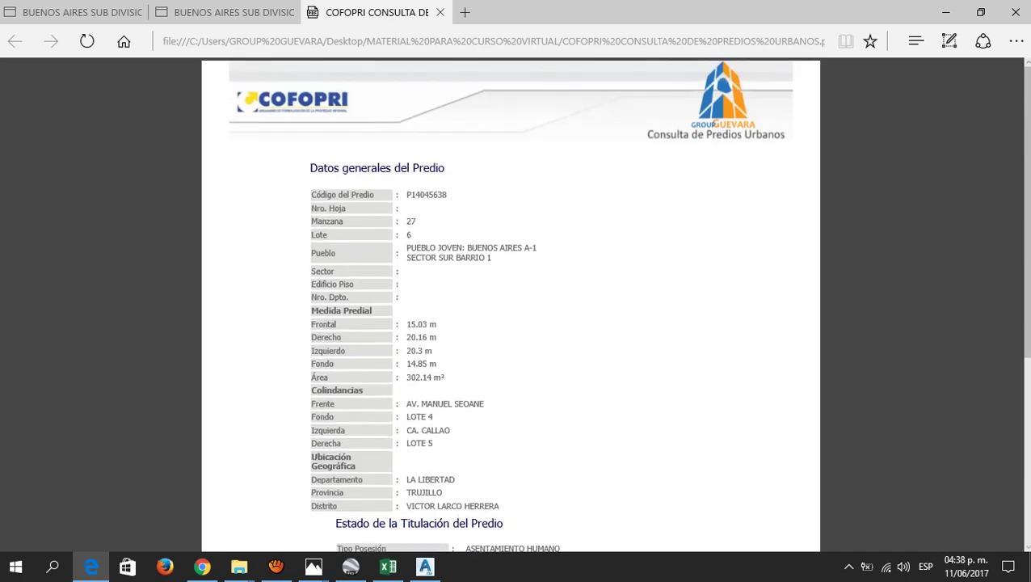
scroll(511, 308, "down", 3)
scroll(510, 307, "up", 3)
Step: Confirm lot 6's red outline is on layer SEC.CATAS COFOPRI, then zoom out and back in
left_click(426, 567)
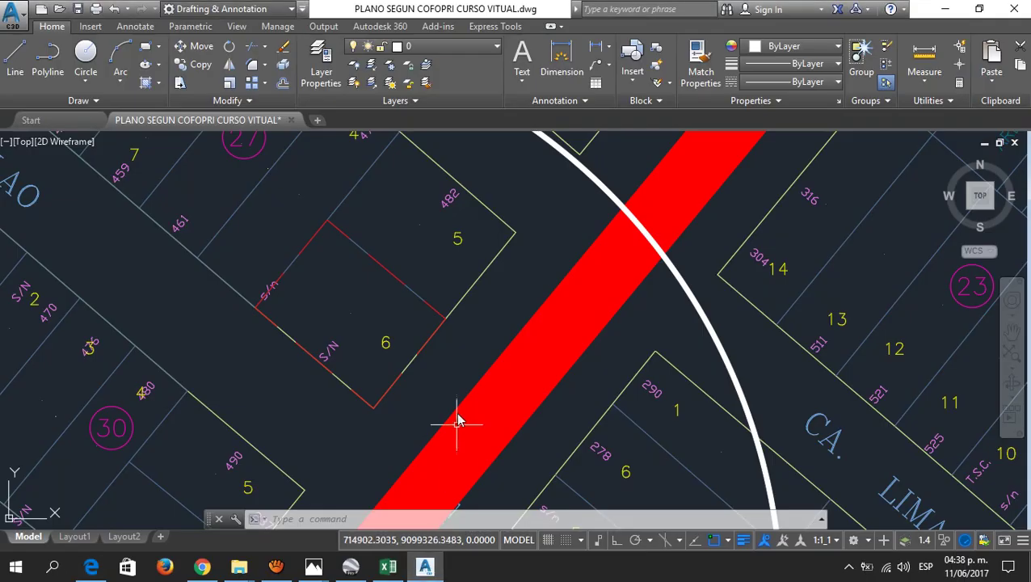
left_click(392, 278)
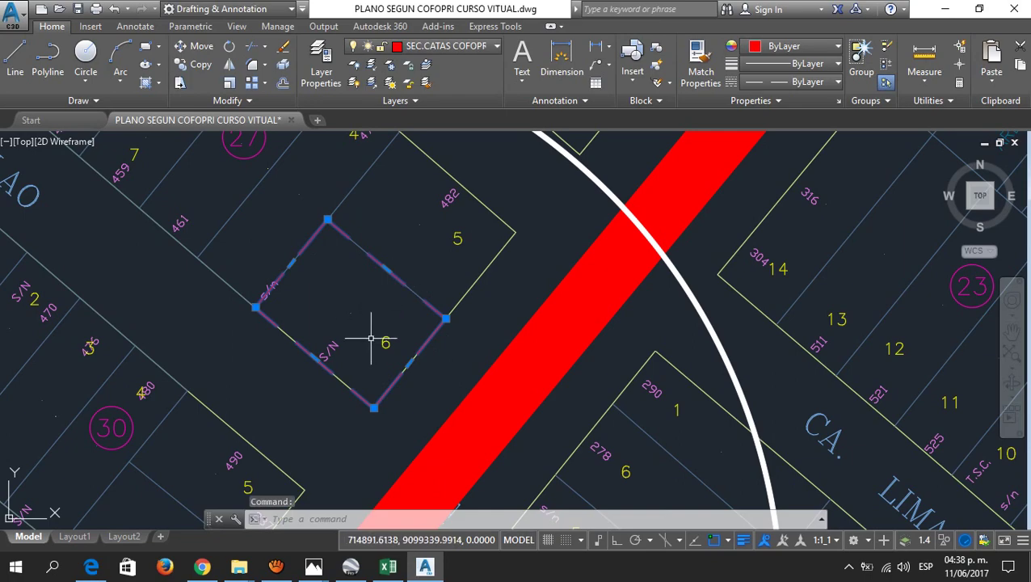
key("Escape")
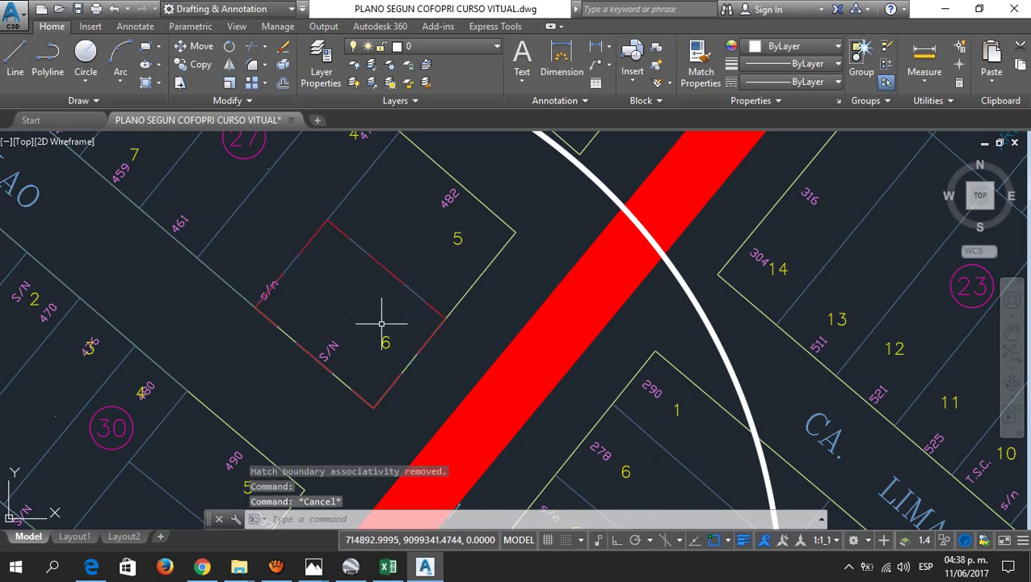
scroll(376, 323, "down", 5)
scroll(373, 276, "down", 8)
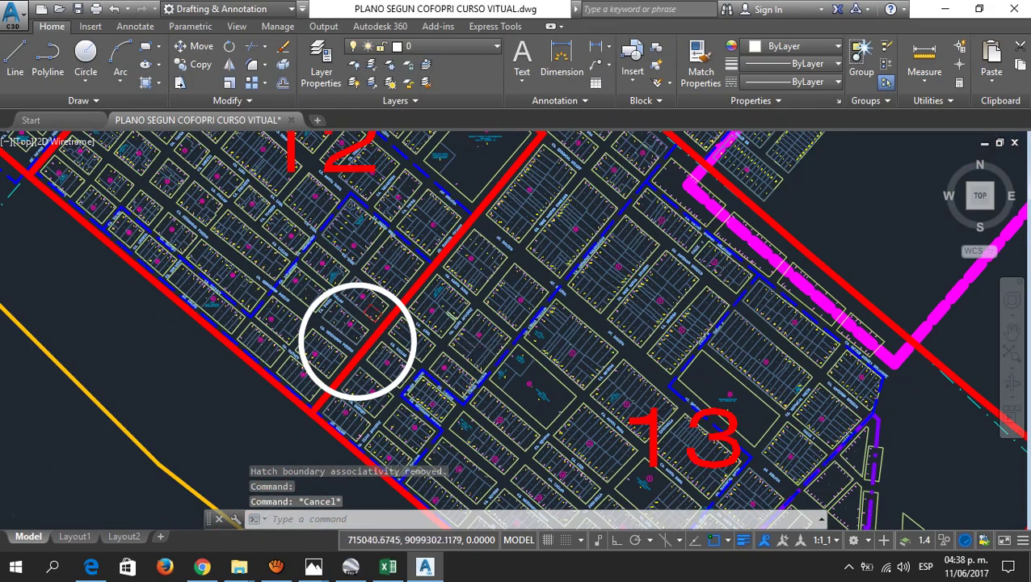
scroll(431, 330, "up", 5)
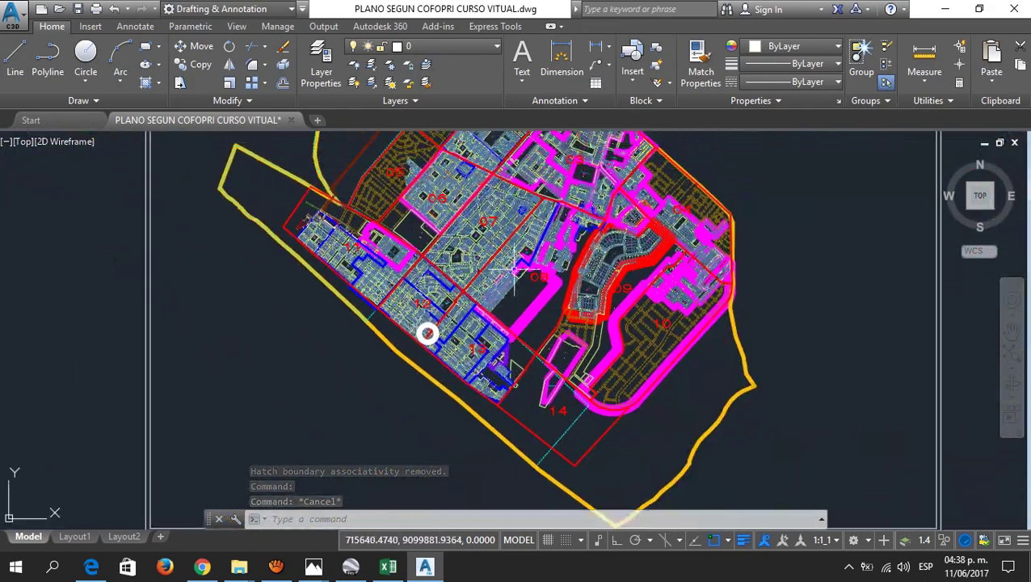
scroll(417, 331, "up", 6)
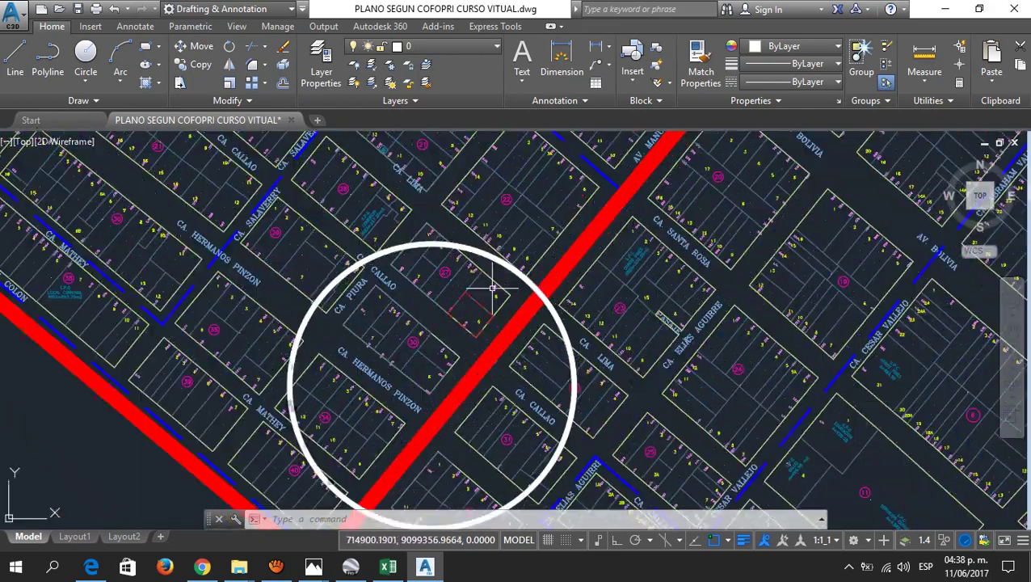
Step: Expand COFOPRI's urban property search form and choose search by Ubigeo
left_click(202, 567)
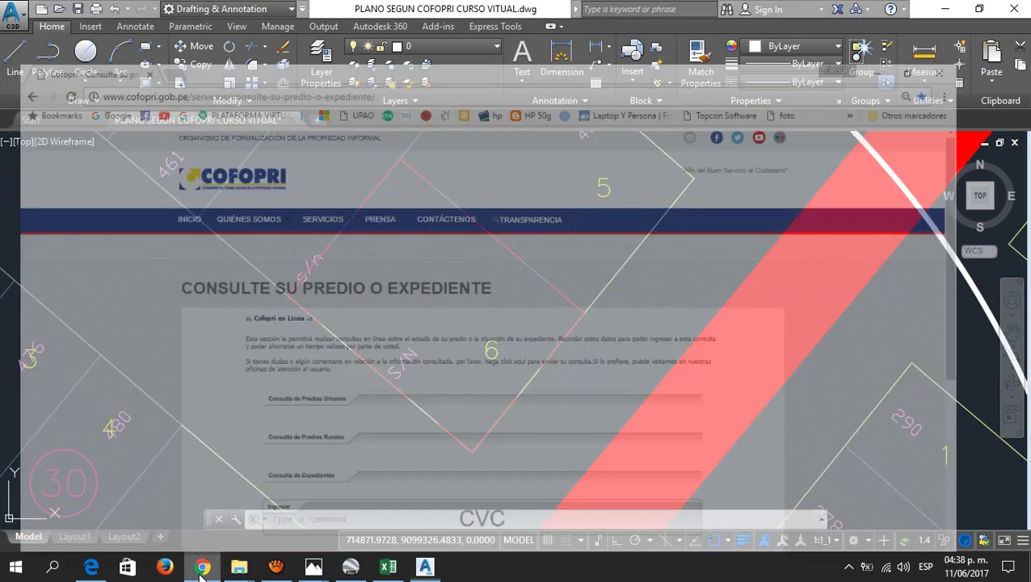
mouse_move(285, 234)
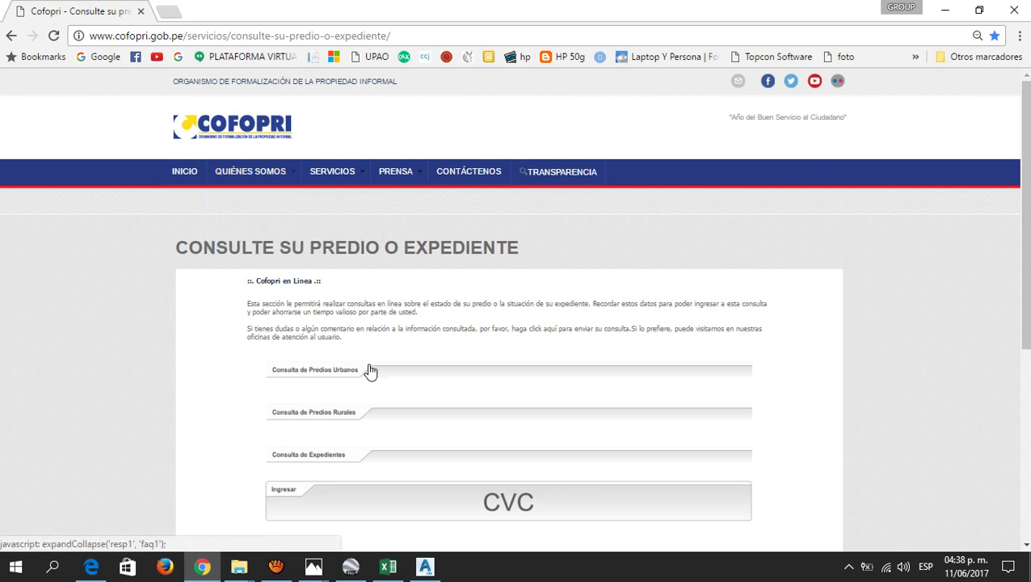
scroll(371, 371, "down", 1)
left_click(324, 296)
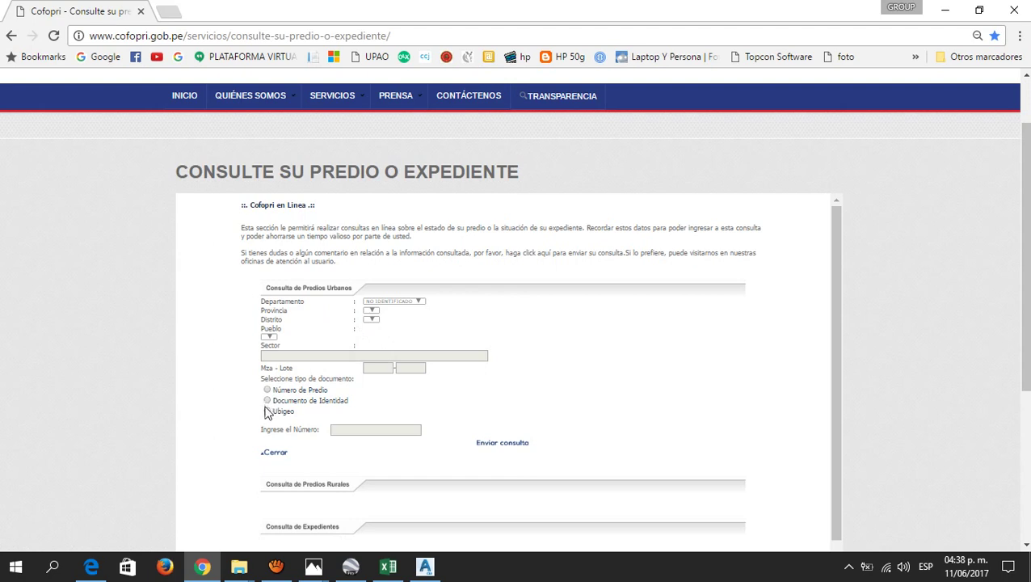
left_click(267, 411)
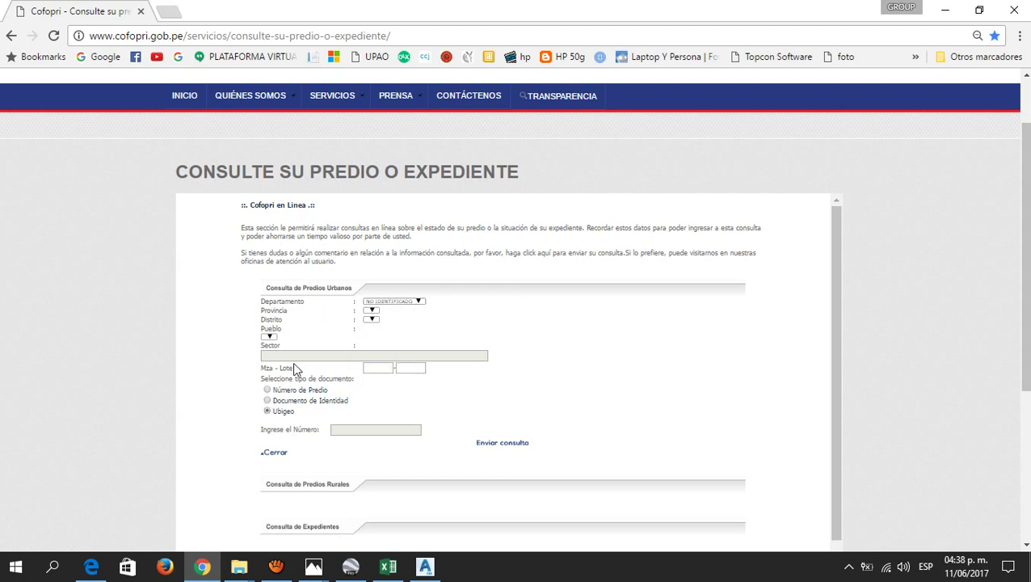
Step: Set the location to LA LIBERTAD, TRUJILLO, VICTOR LARCO HERRERA, BUENOS AIRES A-1 SECTOR SUR BARRIO 1
left_click(408, 301)
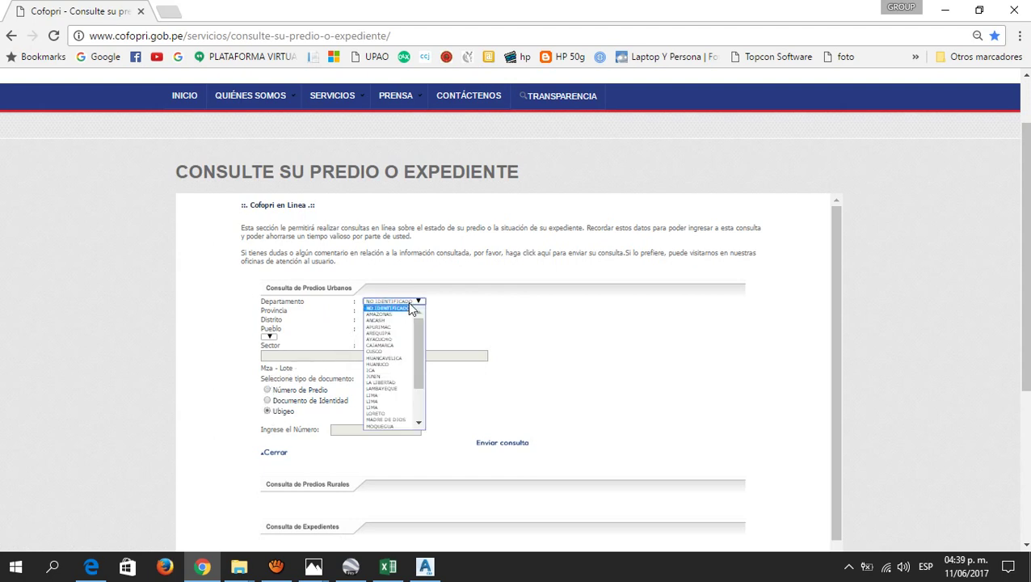
scroll(396, 417, "up", 2, "ctrl")
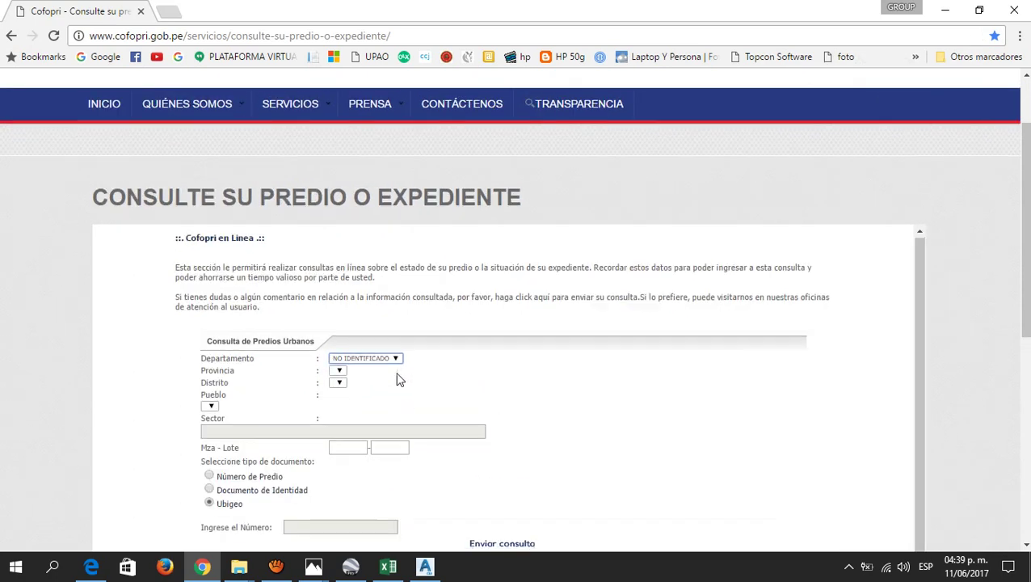
scroll(399, 380, "down", 1)
left_click(394, 295)
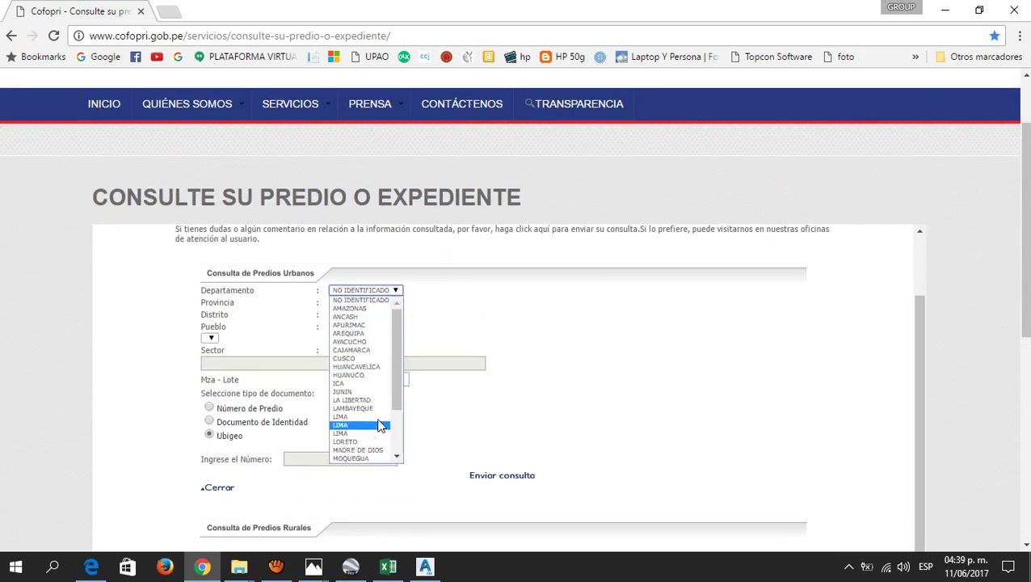
left_click(370, 400)
left_click(365, 303)
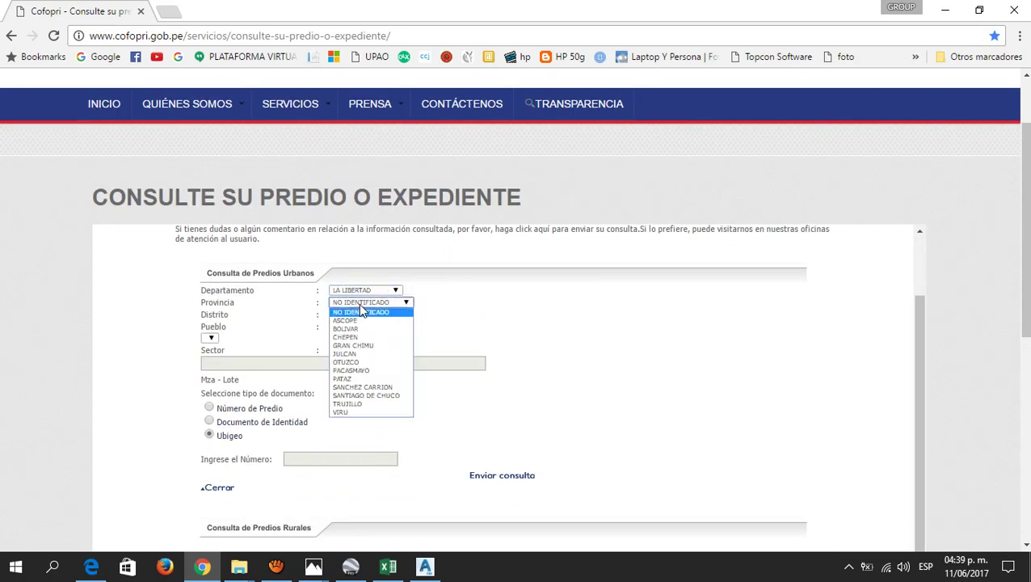
left_click(363, 407)
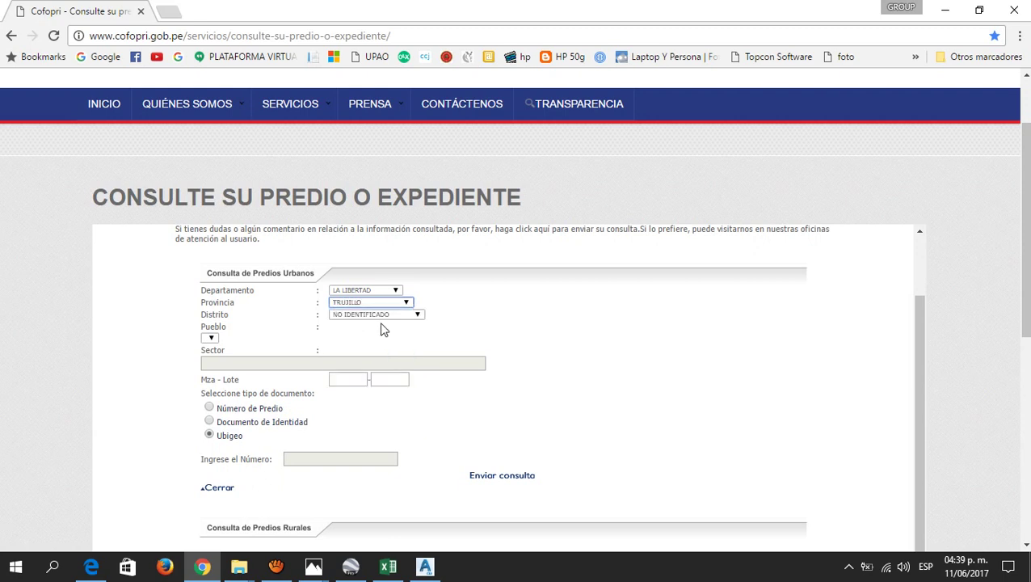
left_click(380, 314)
left_click(370, 415)
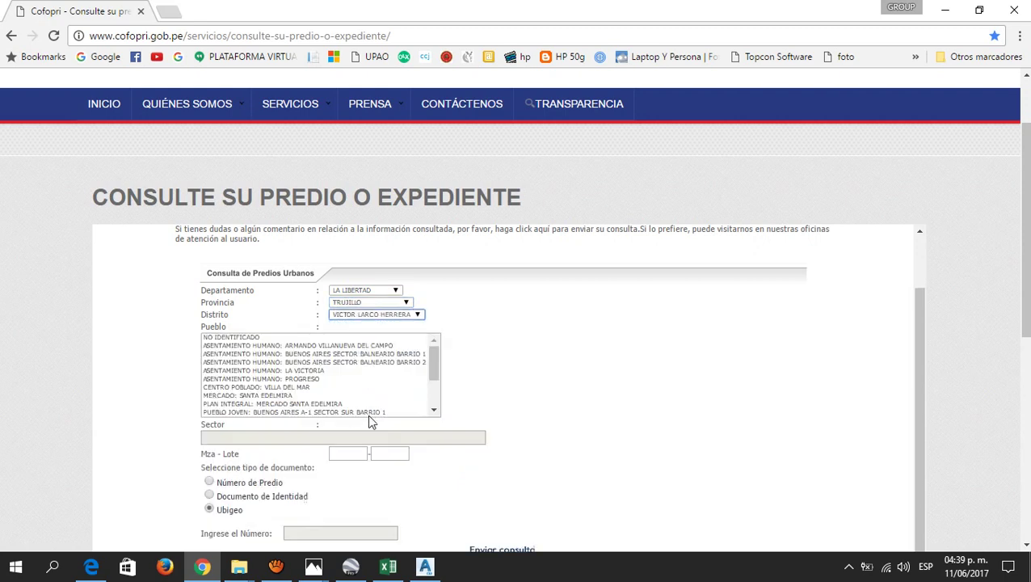
left_click(355, 413)
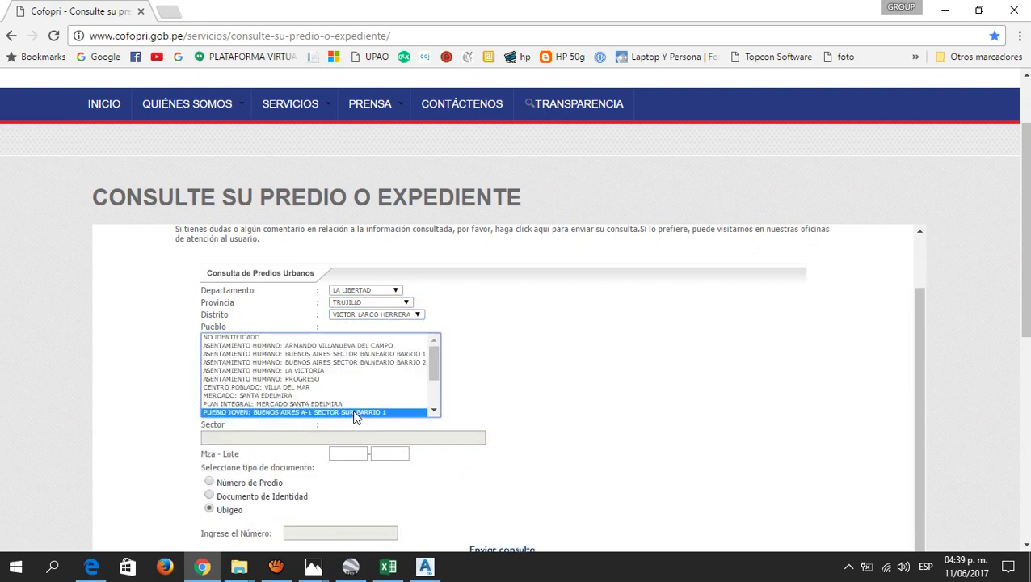
Step: Enter block 27 and lot 6, then submit the property lookup
left_click(346, 453)
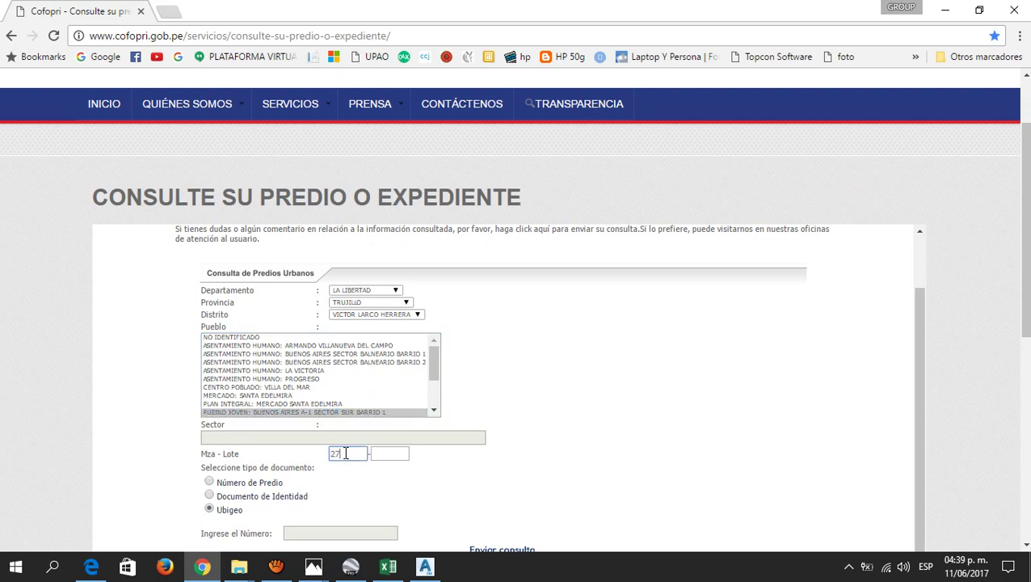
left_click(392, 453)
scroll(421, 485, "down", 1)
left_click(507, 477)
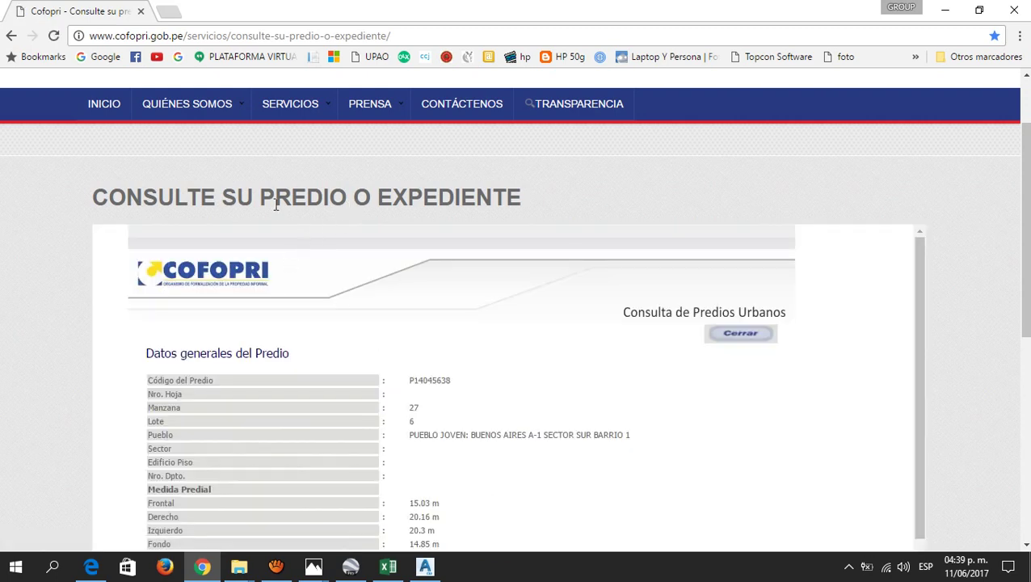
Step: Scroll lot 6's results to Medida Predial and Colindancias, then show the subdivision PDF in Edge
scroll(406, 221, "down", 1, "ctrl")
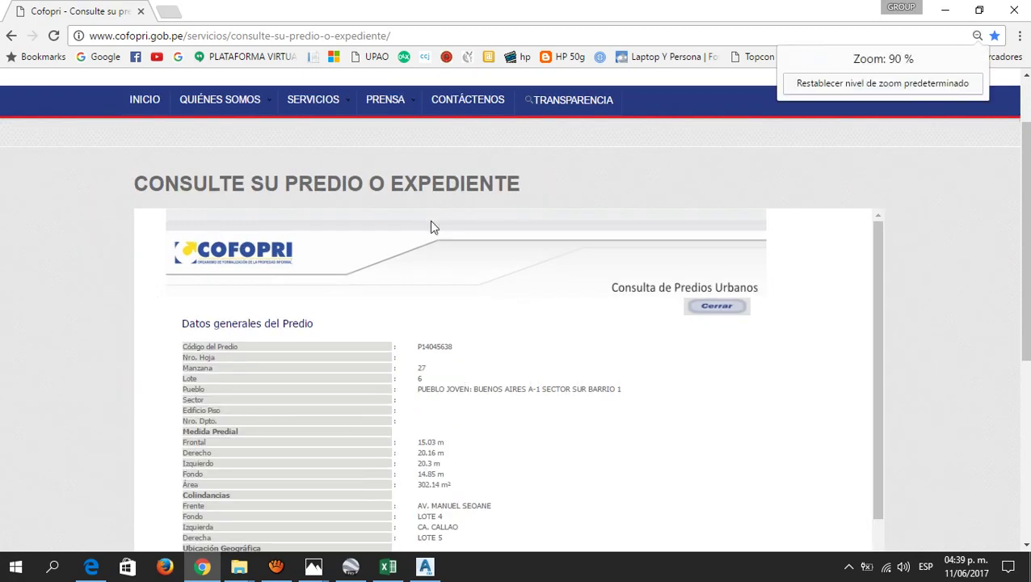
scroll(441, 226, "down", 2)
scroll(455, 283, "up", 3)
scroll(454, 294, "up", 1, "ctrl")
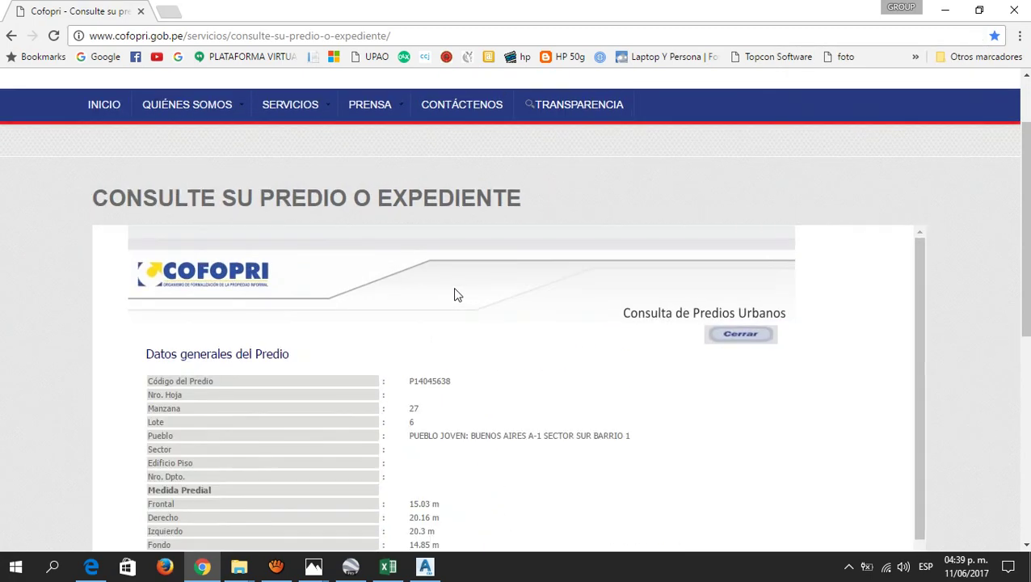
scroll(456, 292, "down", 1)
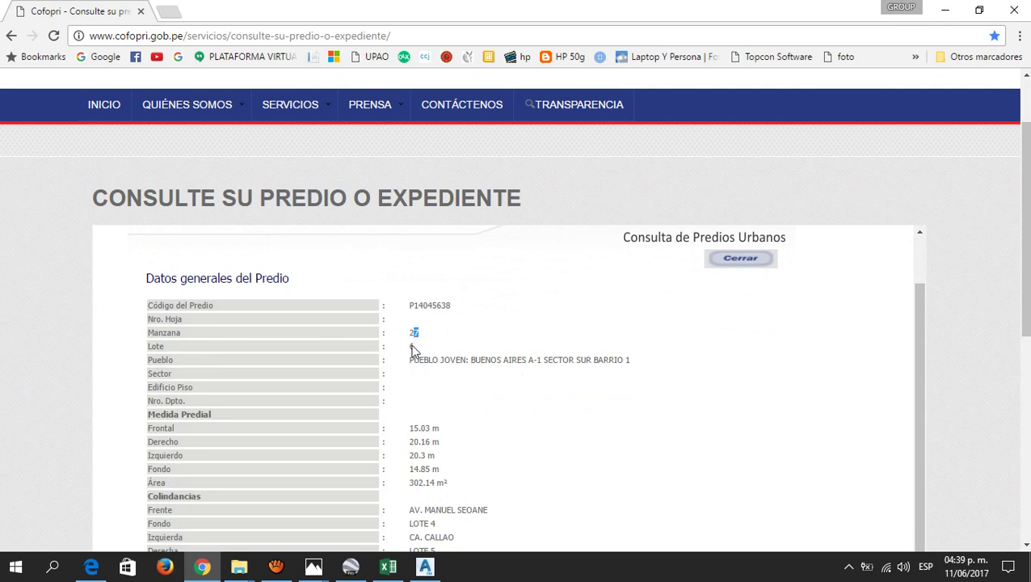
scroll(421, 352, "down", 5)
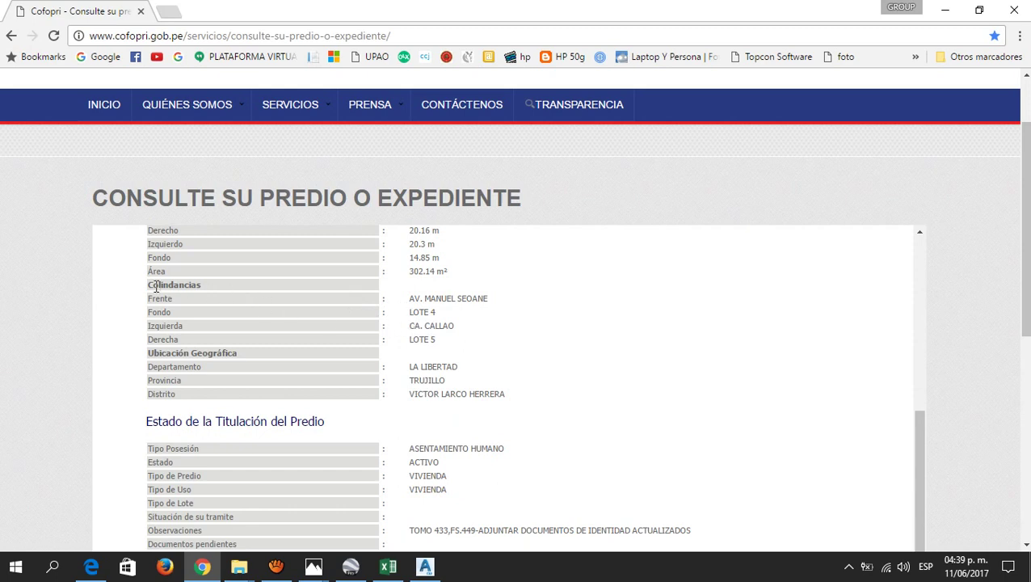
left_click_drag(152, 284, 250, 285)
left_click(92, 566)
key("ctrl+Tab")
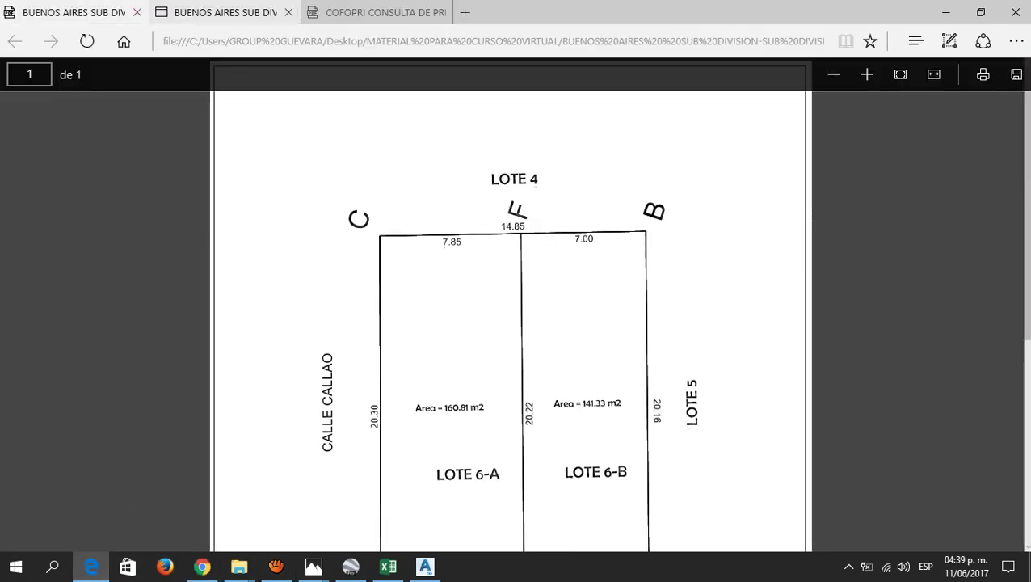
Step: Fit the Lt 06 perimetric plan (14.85, 20.30, 20.16, 15.03) on screen, then go back to Chrome
key("ctrl+Tab")
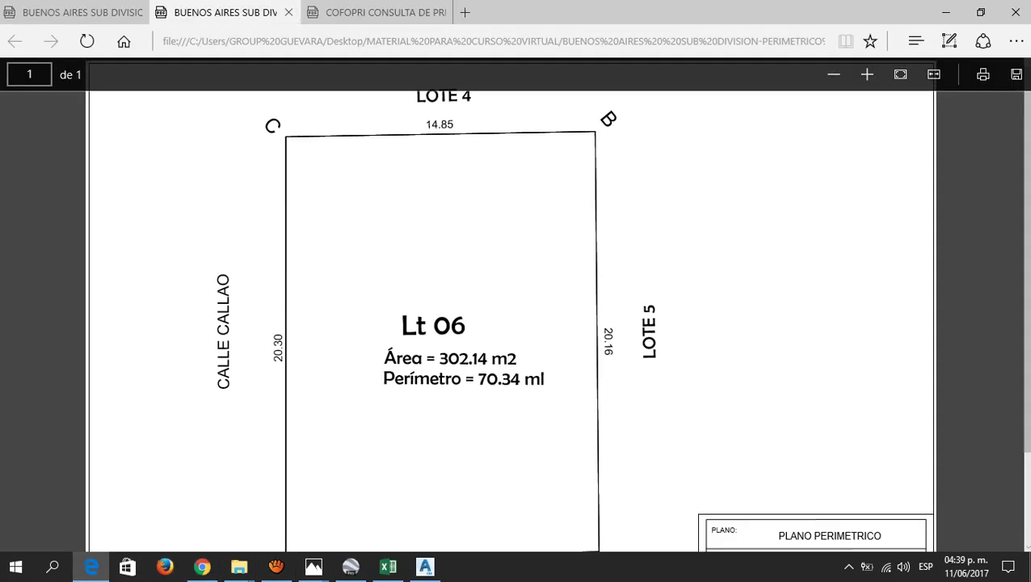
scroll(515, 307, "down", 5, "ctrl")
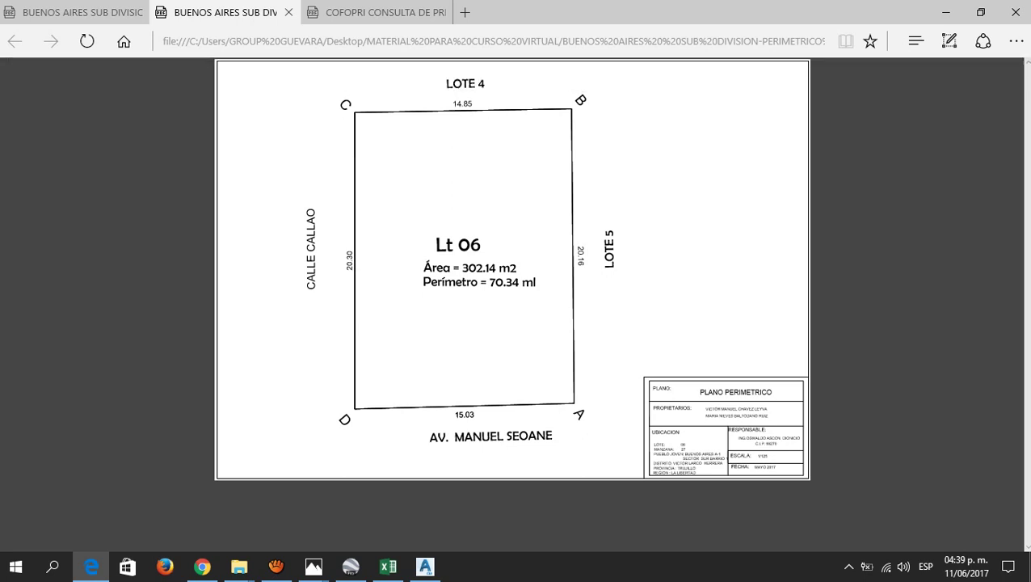
triple_click(737, 392)
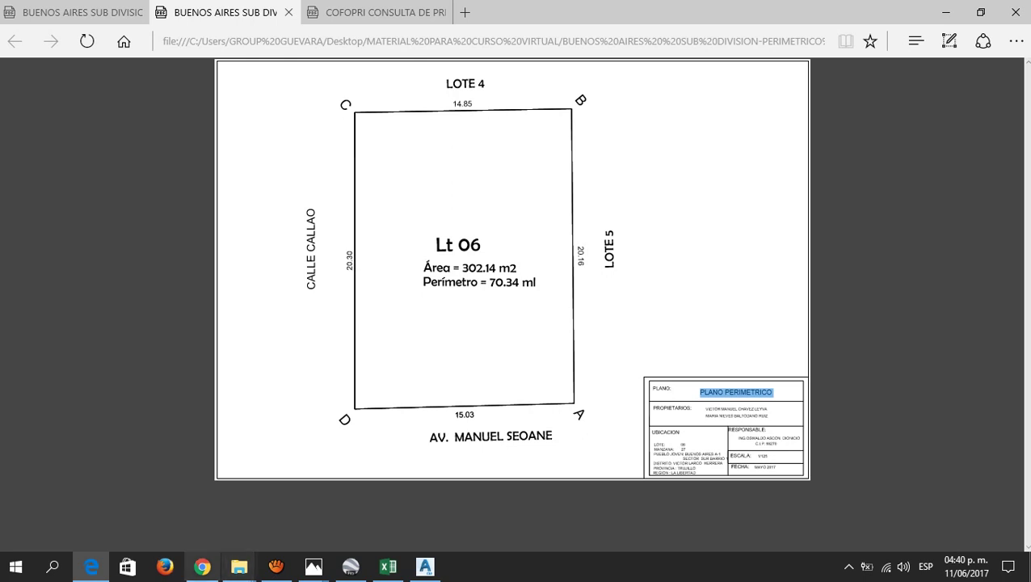
left_click(202, 566)
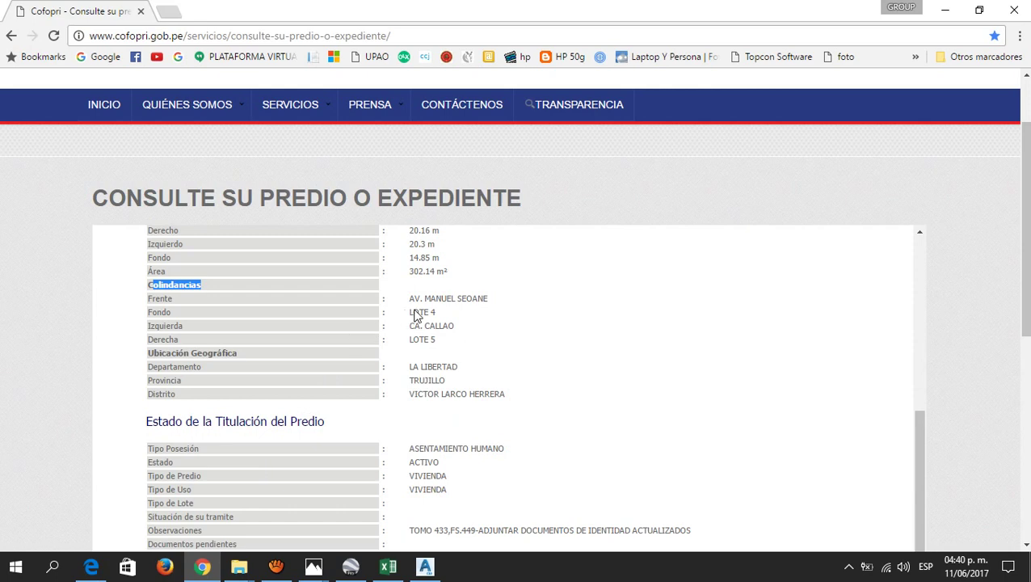
Step: Confirm the Fondo value 14.85 in the COFOPRI results, then switch back to AutoCAD
scroll(415, 315, "up", 1)
scroll(421, 315, "up", 1)
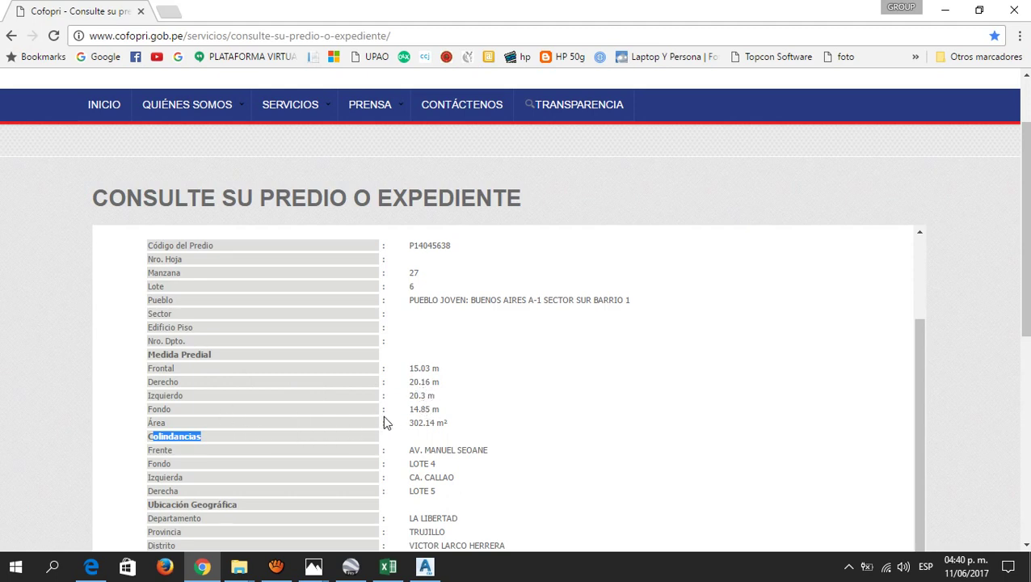
left_click_drag(412, 410, 427, 412)
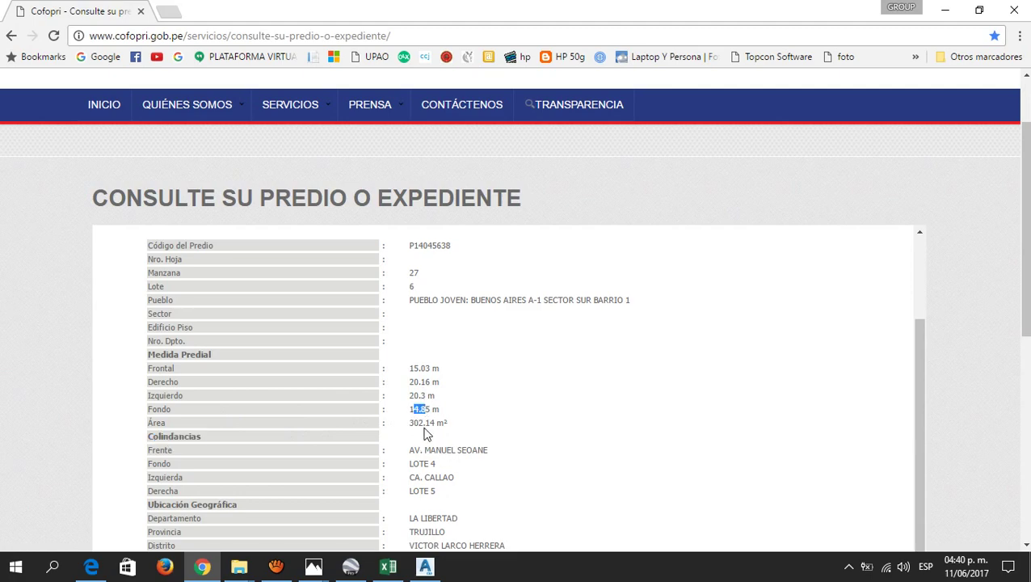
left_click(426, 566)
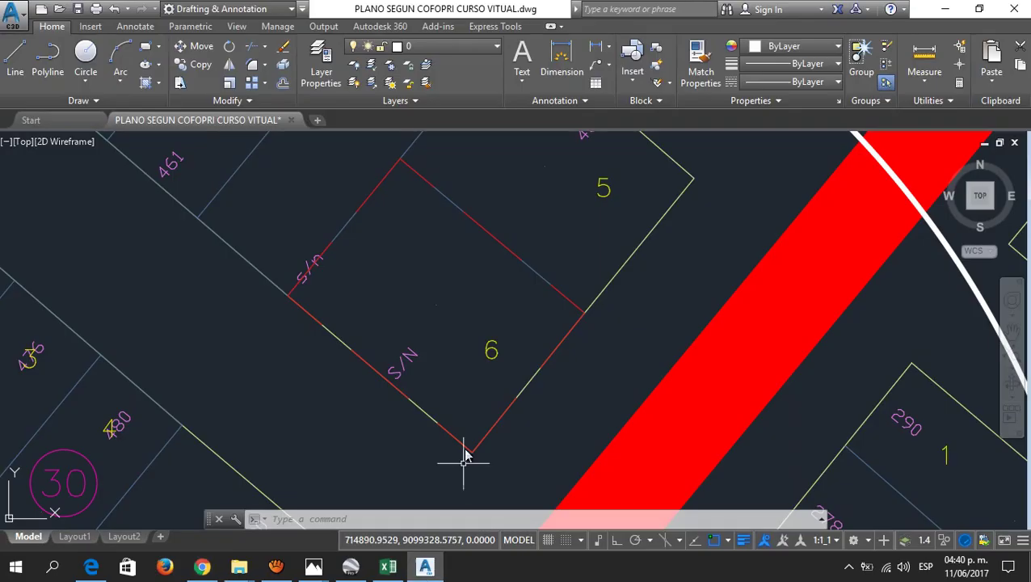
Step: LIST lot 6's S/N boundary line and confirm its length is 14.8500
left_click(348, 222)
type("lis")
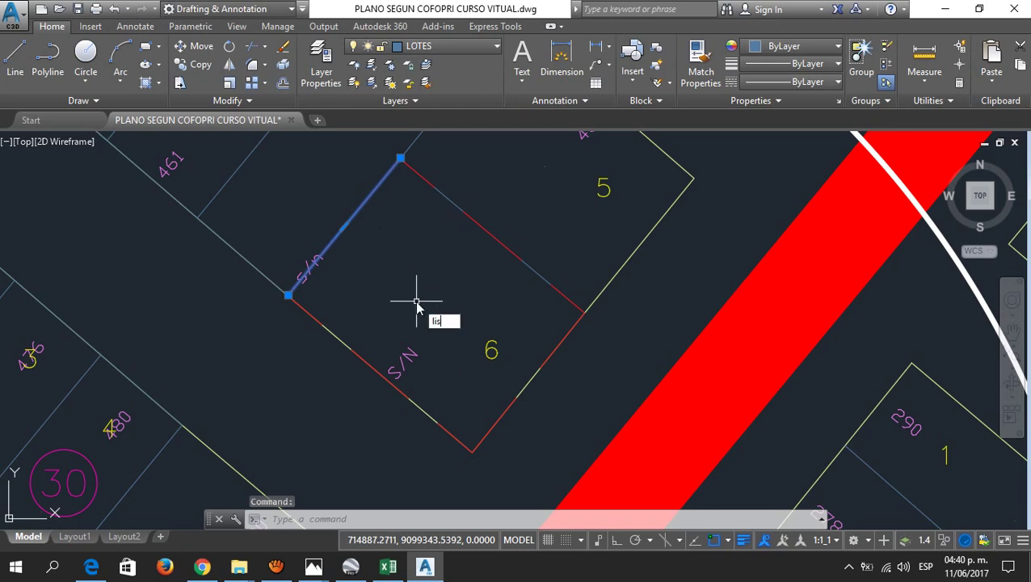
type("t")
key("Return")
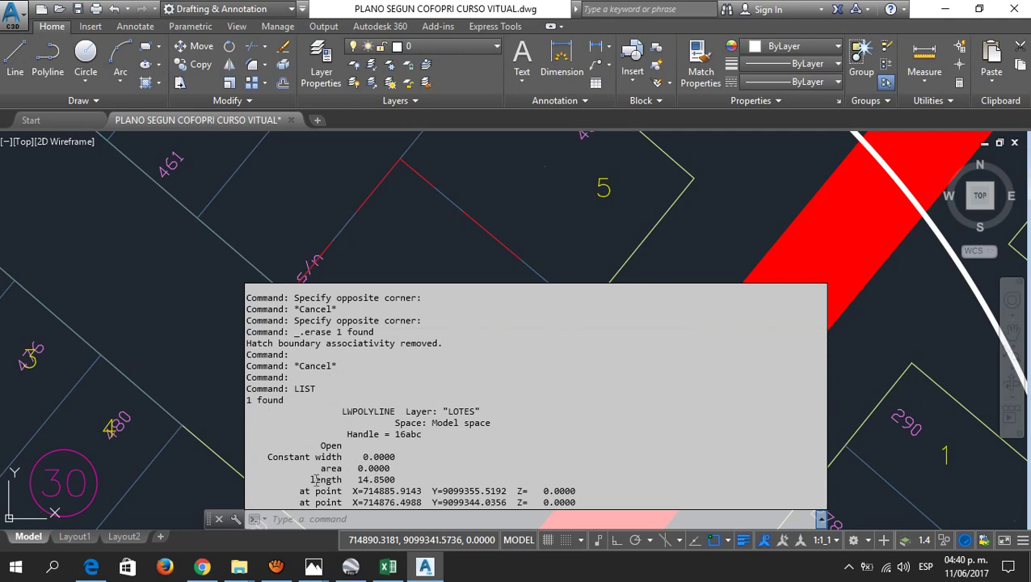
left_click_drag(366, 480, 415, 482)
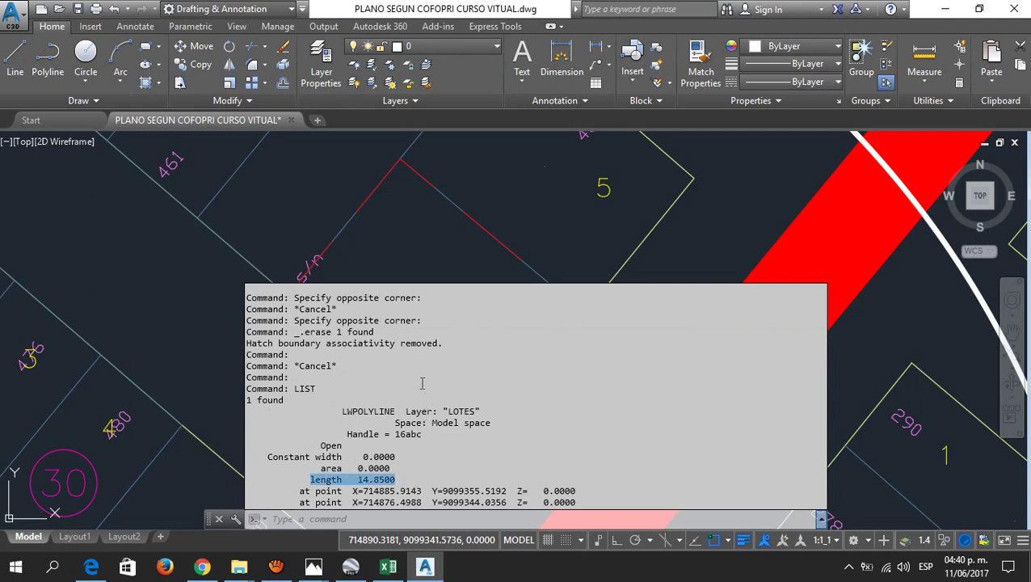
key("Escape")
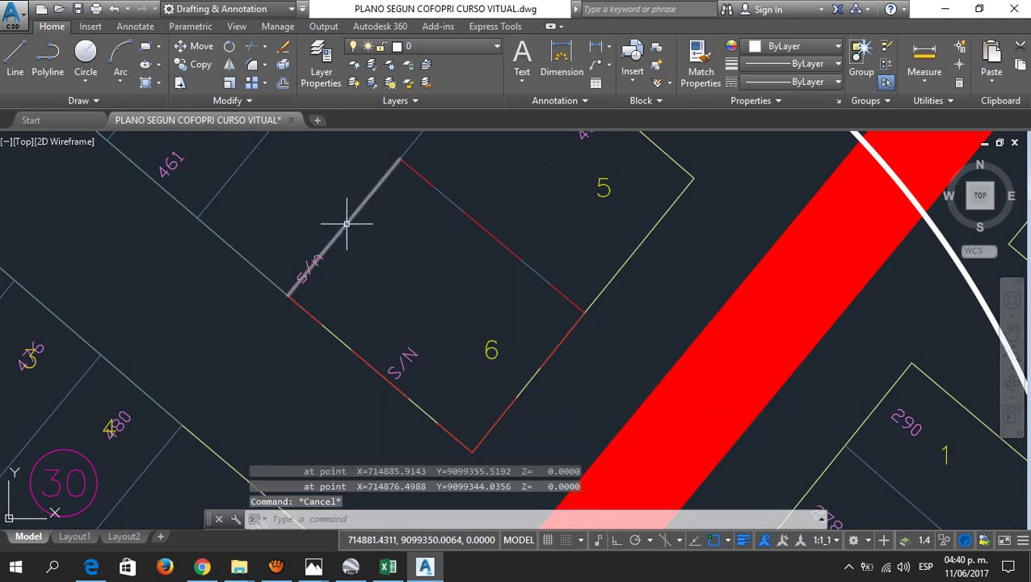
Step: Erase lot 6's cadastral outline and the yellow-green block outline
left_click(347, 224)
key("Escape")
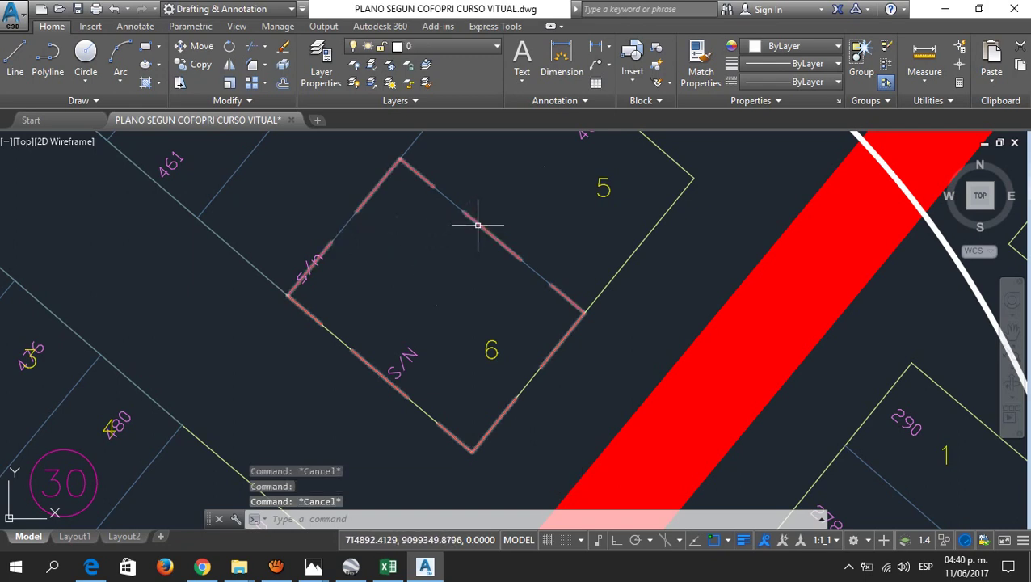
left_click(477, 227)
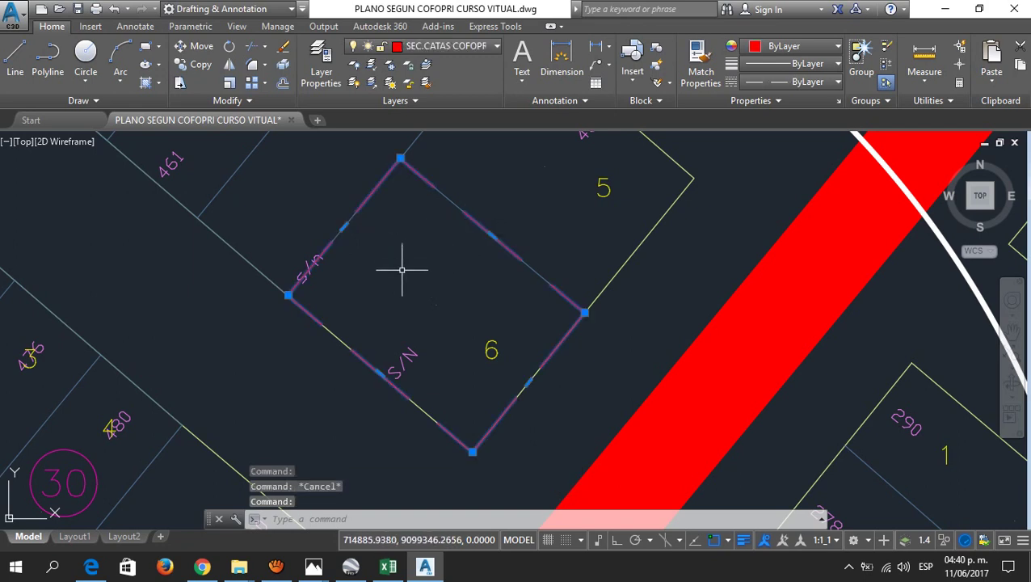
key("Delete")
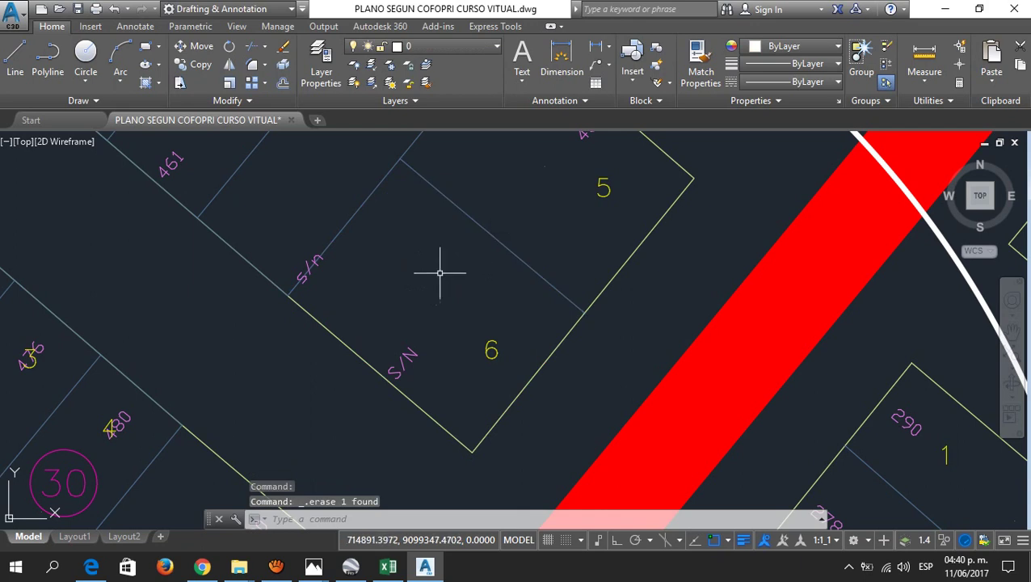
left_click(339, 337)
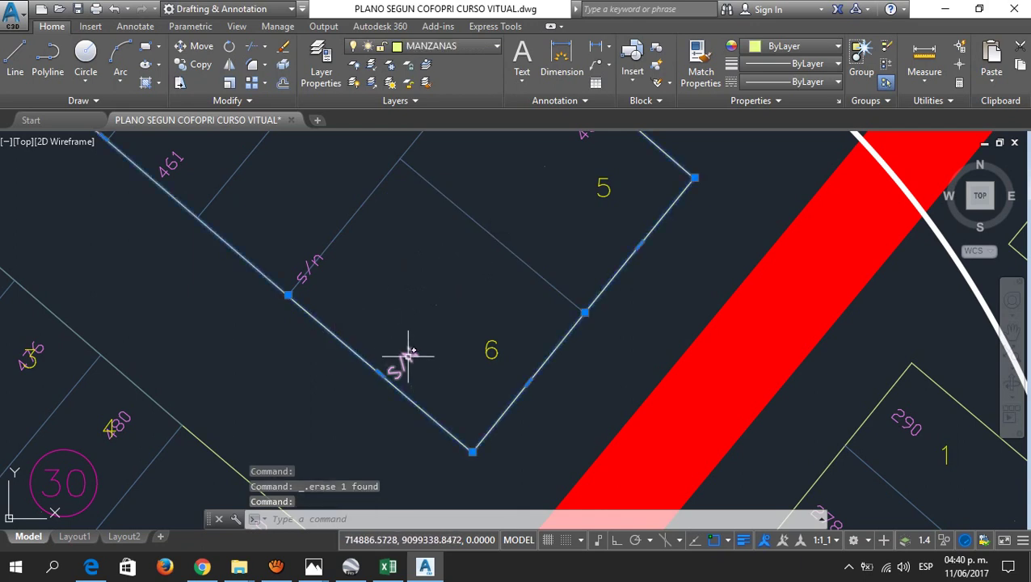
key("Delete")
Step: Select lot 6's lower and upper boundary lines and copy them
left_click(356, 350)
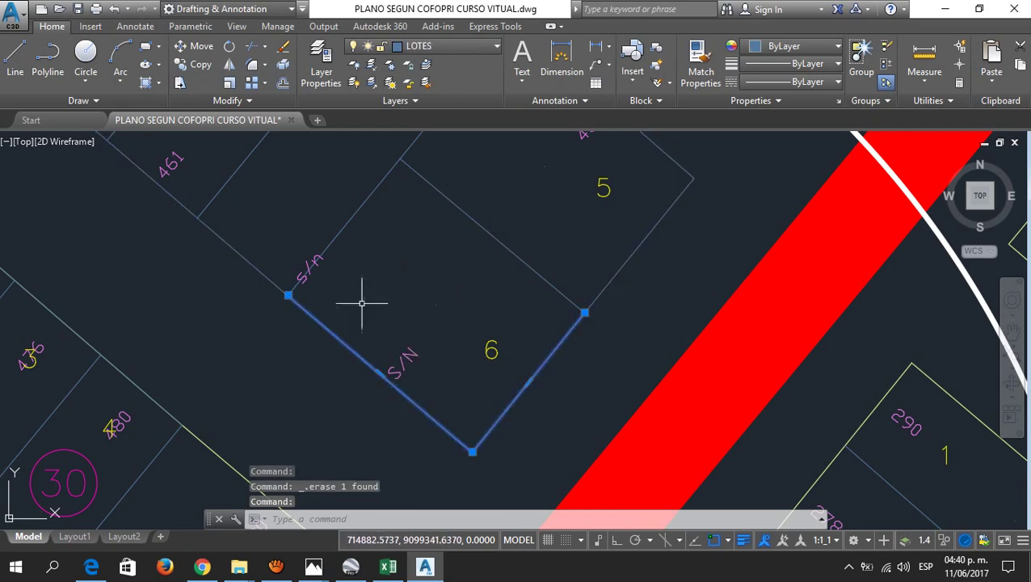
left_click(349, 220)
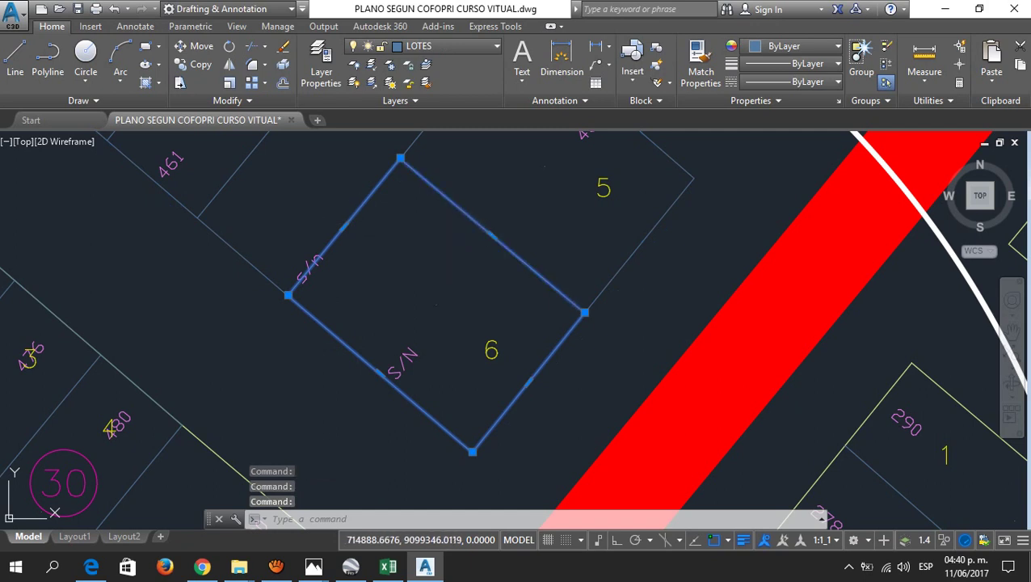
key("ctrl+c")
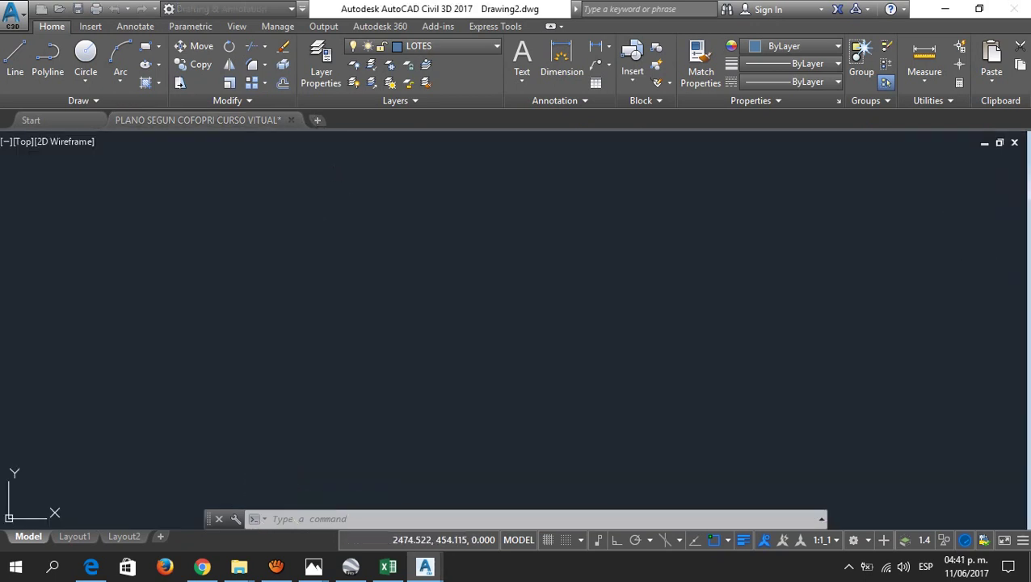
Step: In the new blank drawing, paste the lot lines at their original coordinates
key("Escape")
key("Escape")
key("Escape")
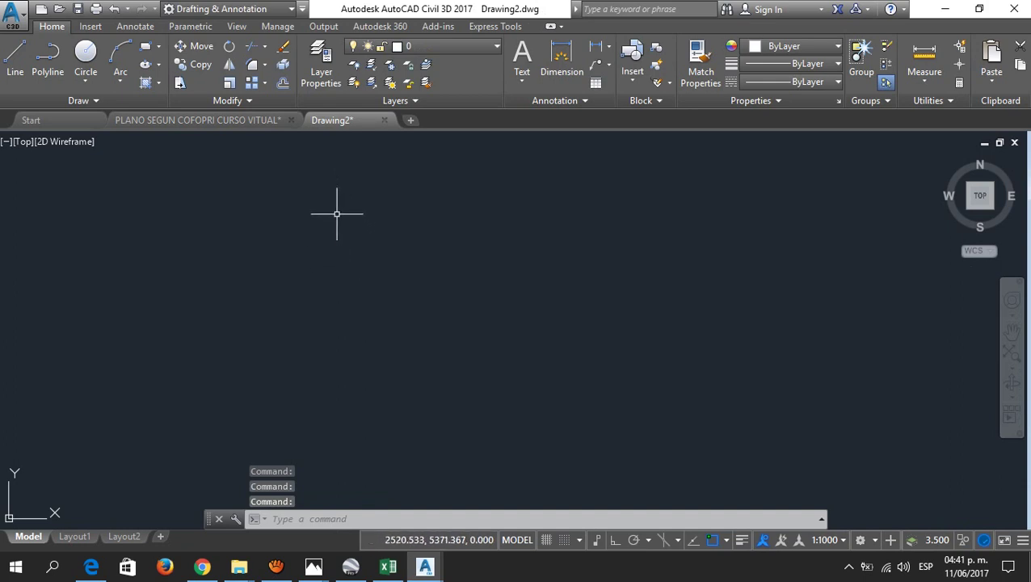
right_click(329, 241)
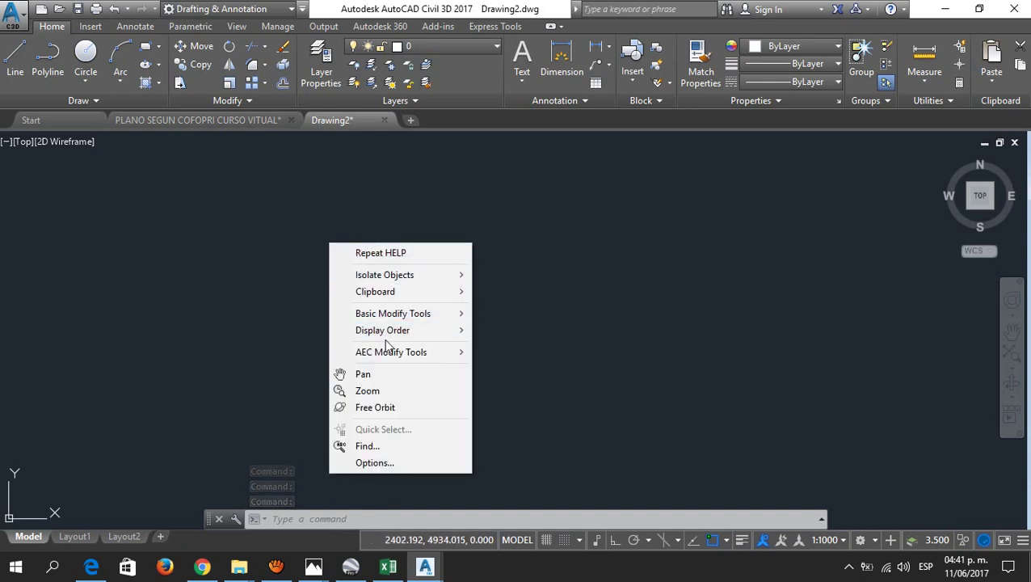
mouse_move(410, 293)
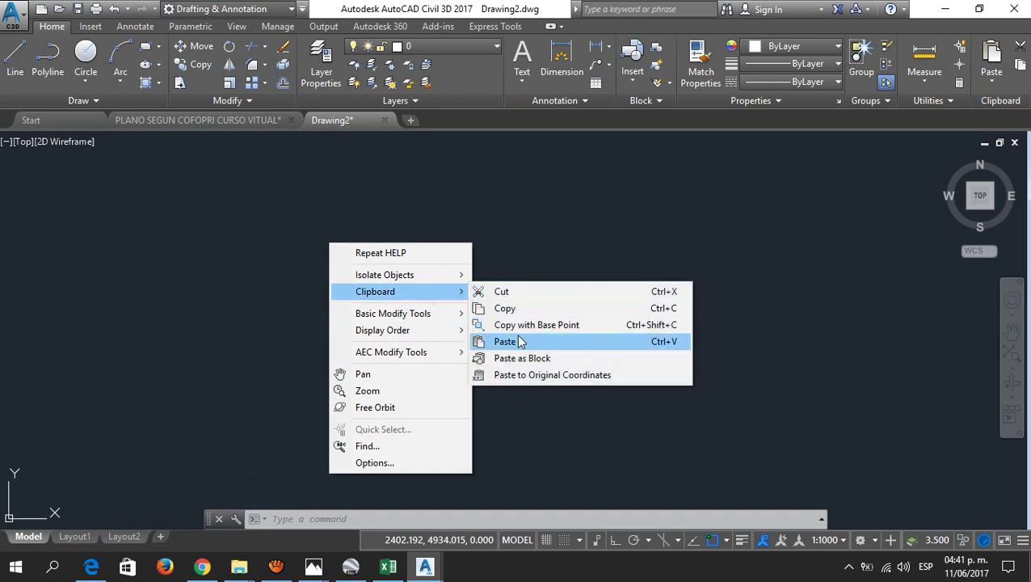
left_click(529, 377)
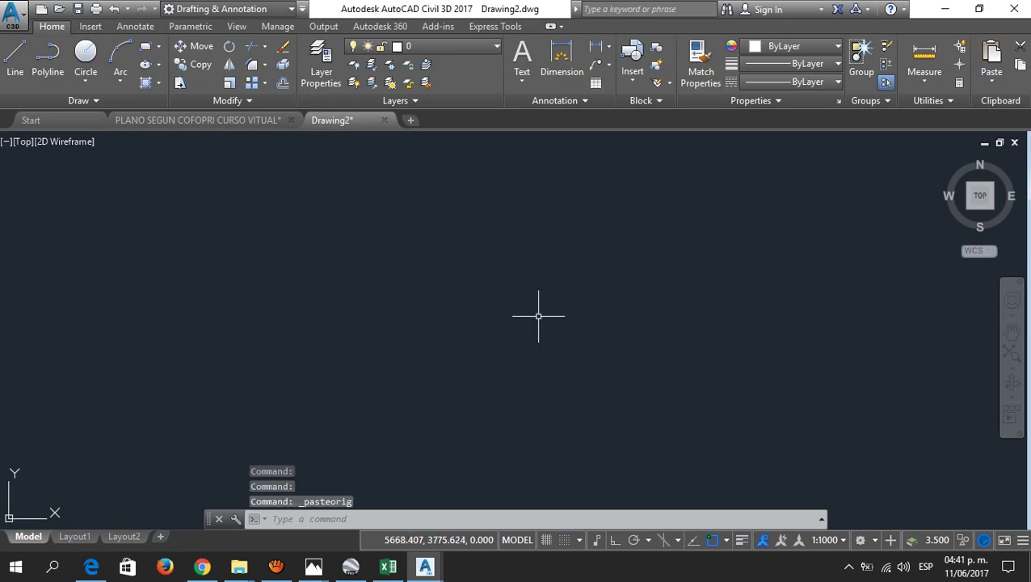
Step: Zoom to extents and pan until the pasted rotated square is centred
middle_click_drag(531, 319, 543, 307)
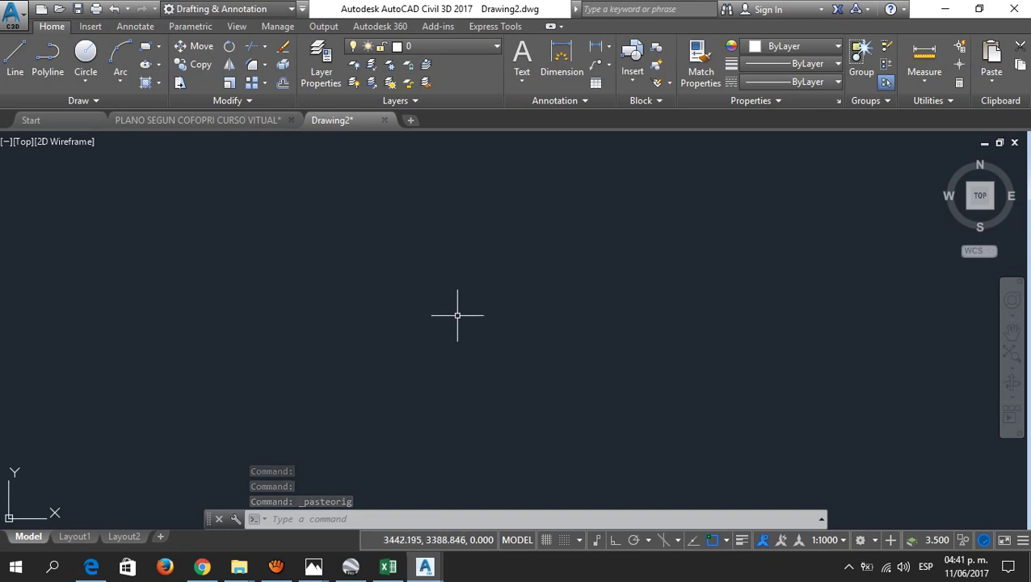
middle_click_drag(471, 307, 496, 302)
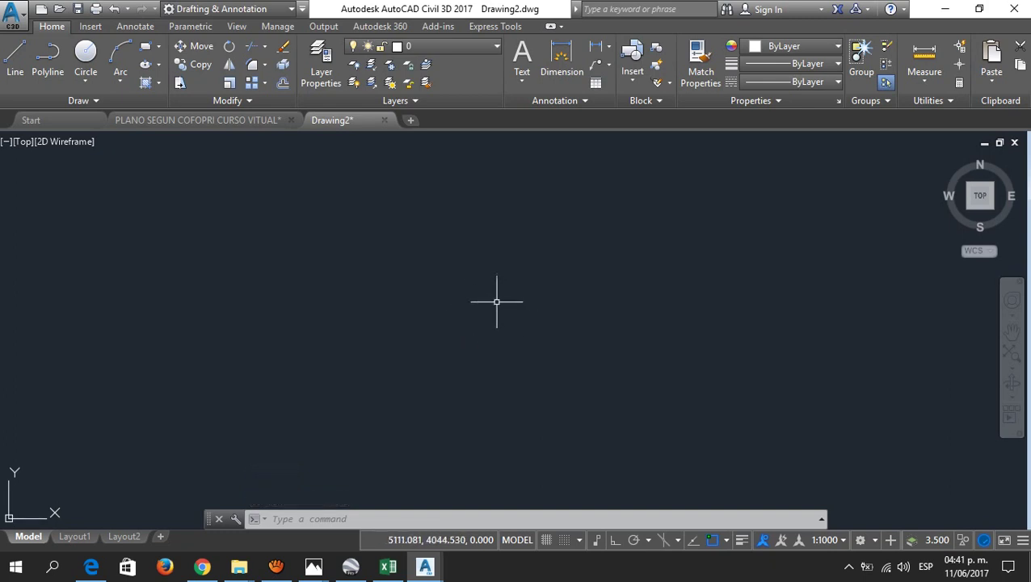
middle_click(490, 319)
middle_click(489, 319)
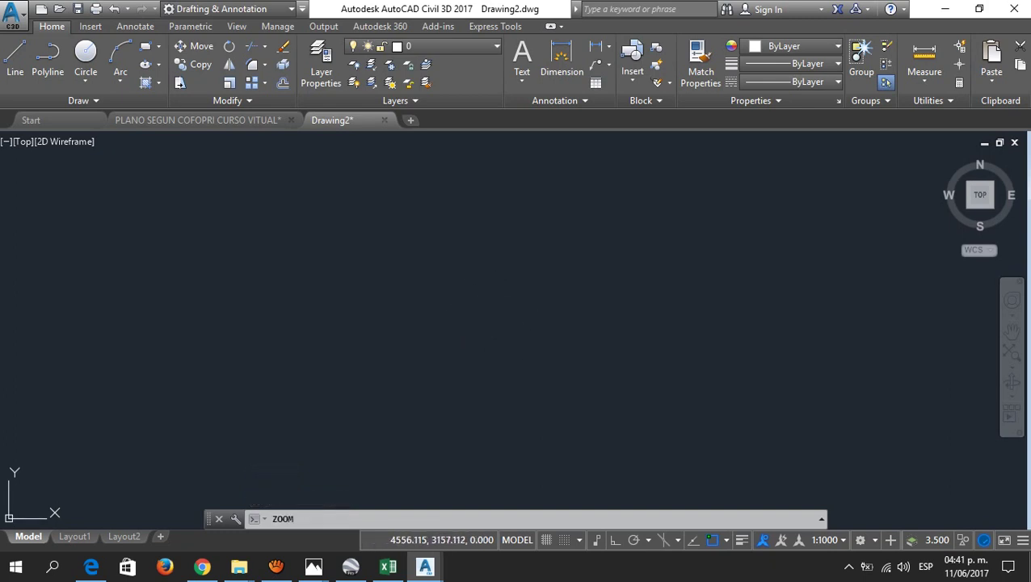
scroll(483, 314, "down", 2)
middle_click_drag(488, 294, 371, 297)
scroll(447, 279, "down", 2)
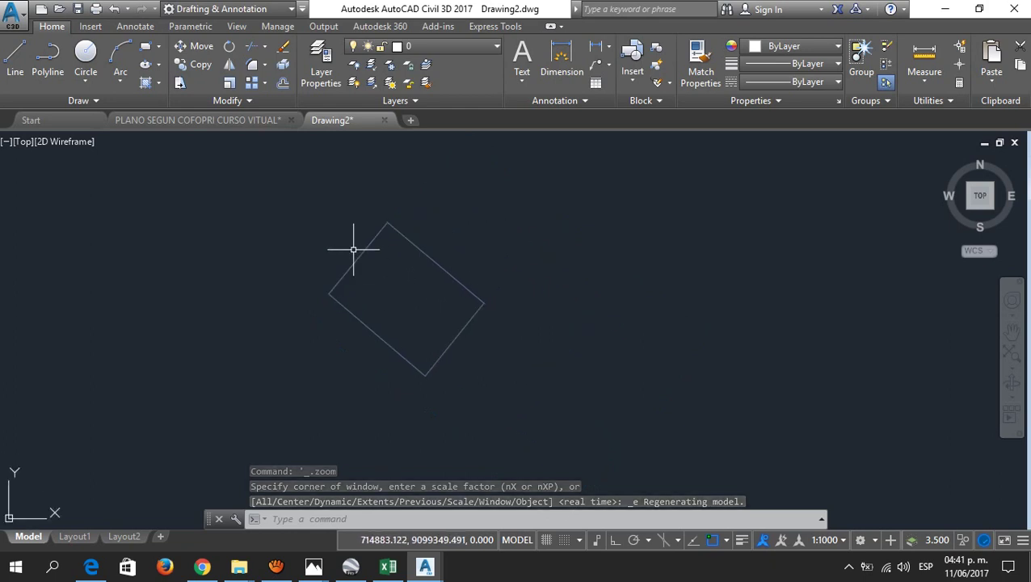
Step: JOIN the square's window-selected edges into one polyline and confirm it selects as a single object
type("LIS")
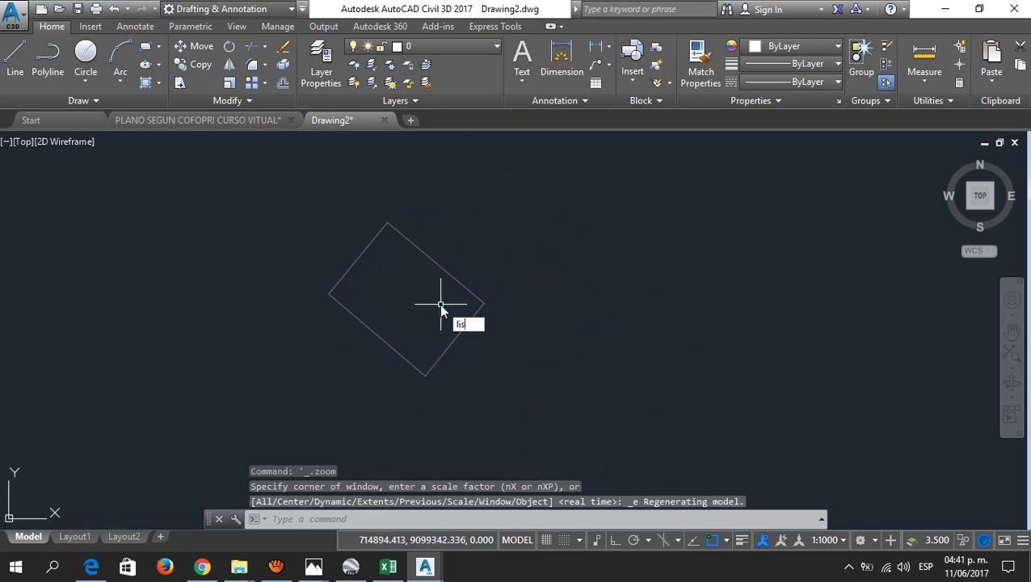
key("BackSpace")
key("BackSpace")
key("BackSpace")
type("jon")
key("Return")
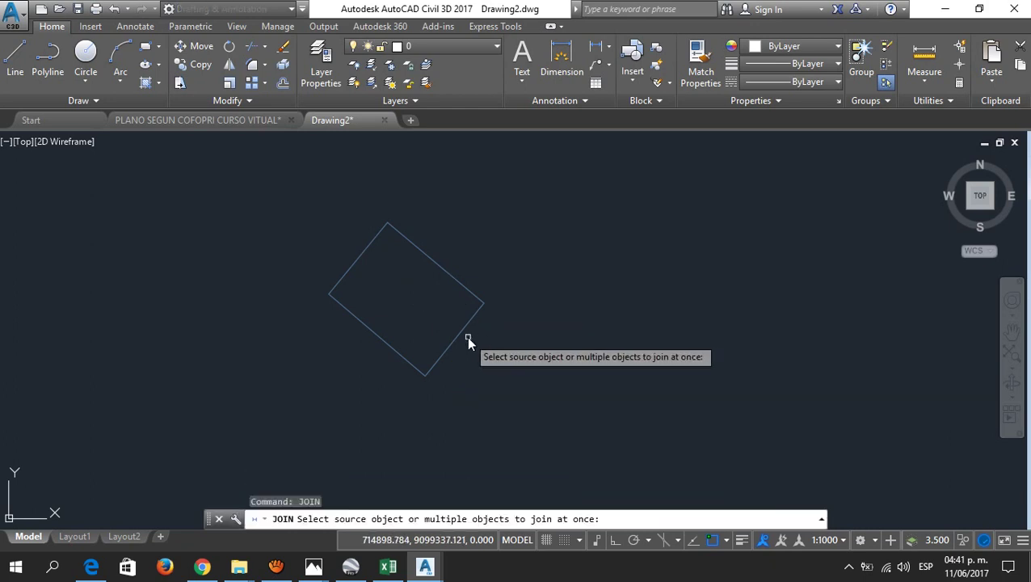
left_click(459, 335)
left_click(402, 306)
left_click(437, 219)
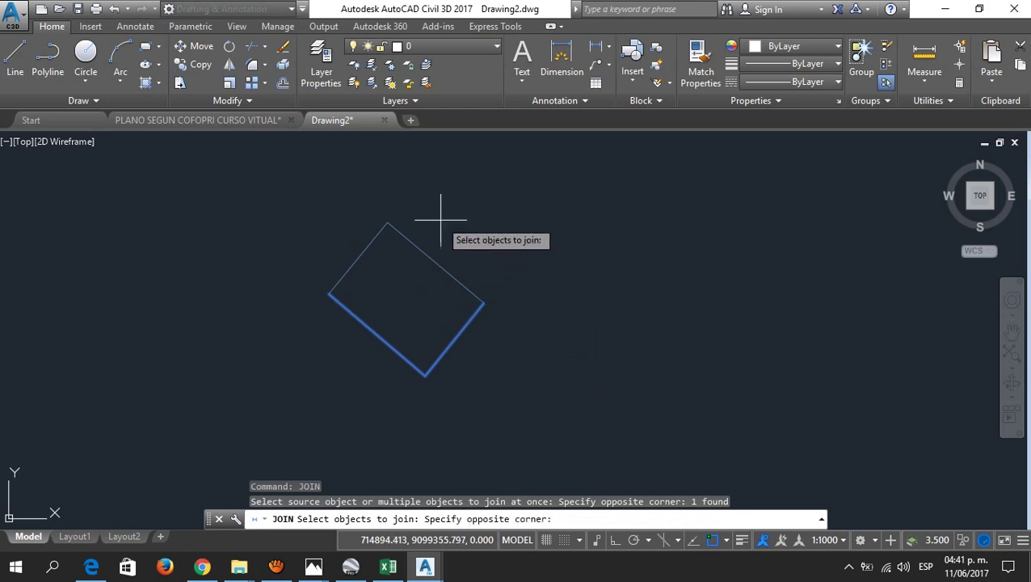
left_click(306, 264)
key("Return")
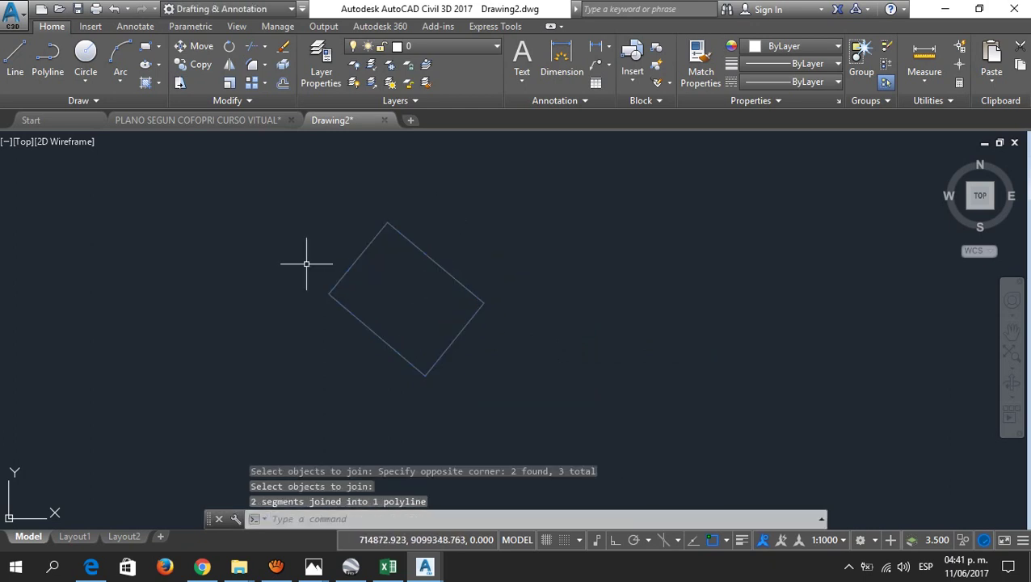
left_click(350, 269)
key("Escape")
middle_click_drag(424, 246, 462, 273)
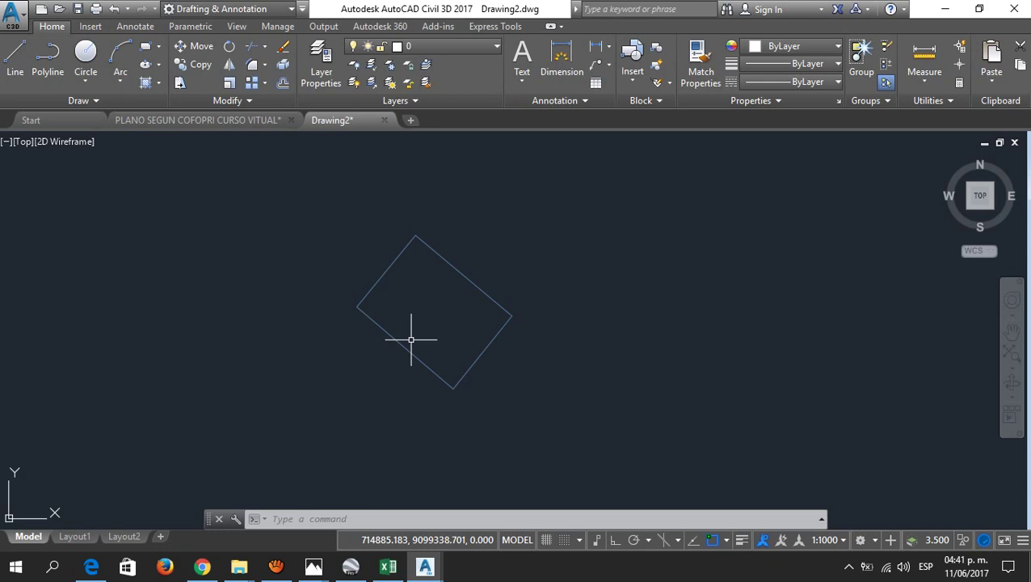
Step: Check the Lot 06 plan in Edge, highlighting the bottom side length 15.03
left_click(97, 568)
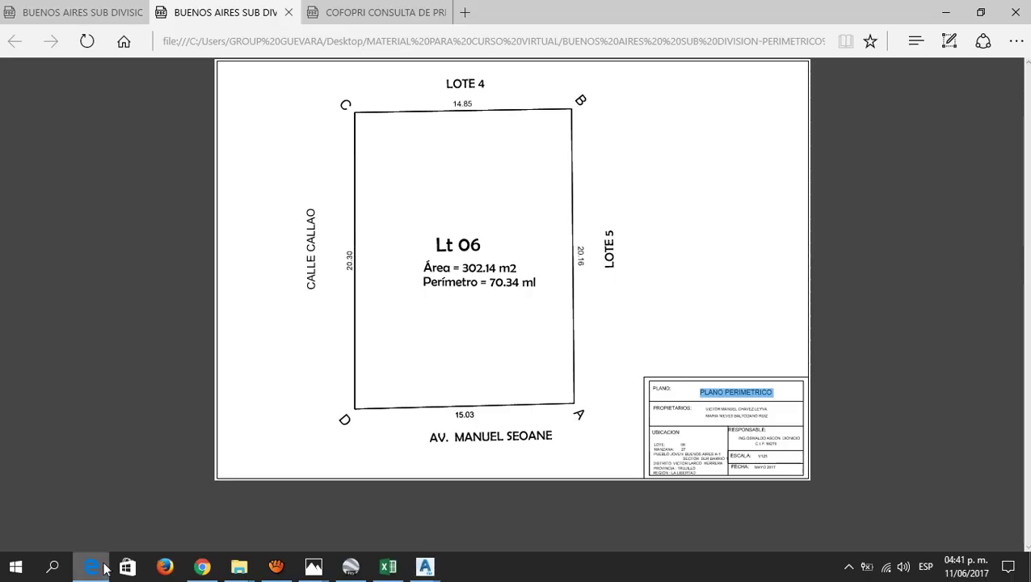
double_click(459, 414)
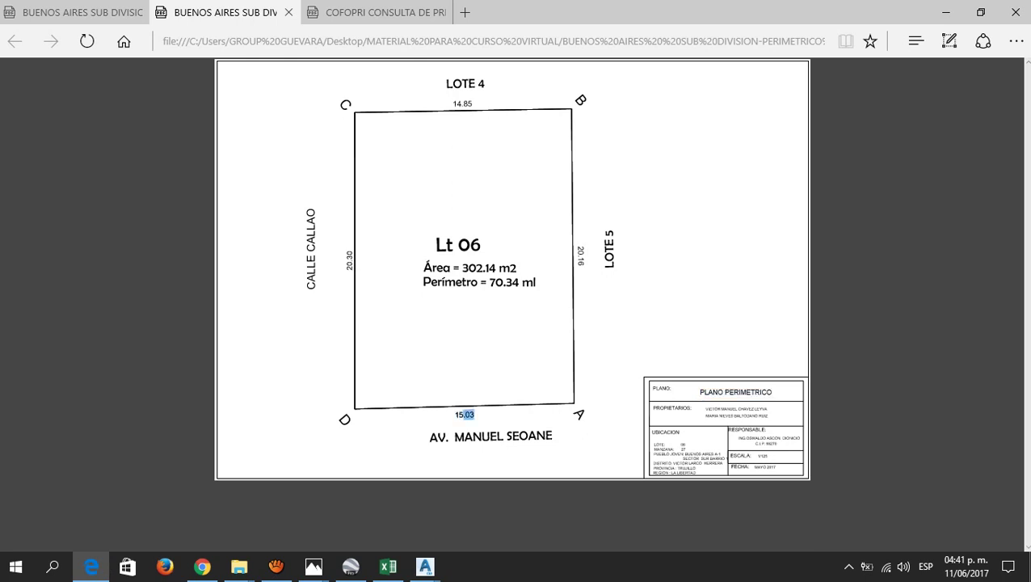
left_click(465, 415)
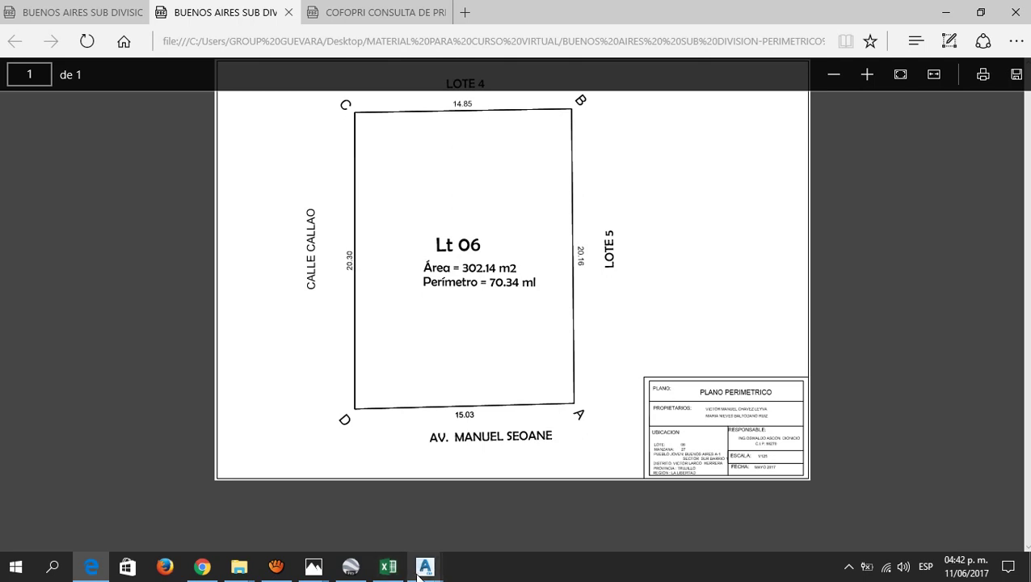
Step: Back in Drawing2, open the ISO-25 dimension style for modification
mouse_move(420, 571)
left_click(461, 518)
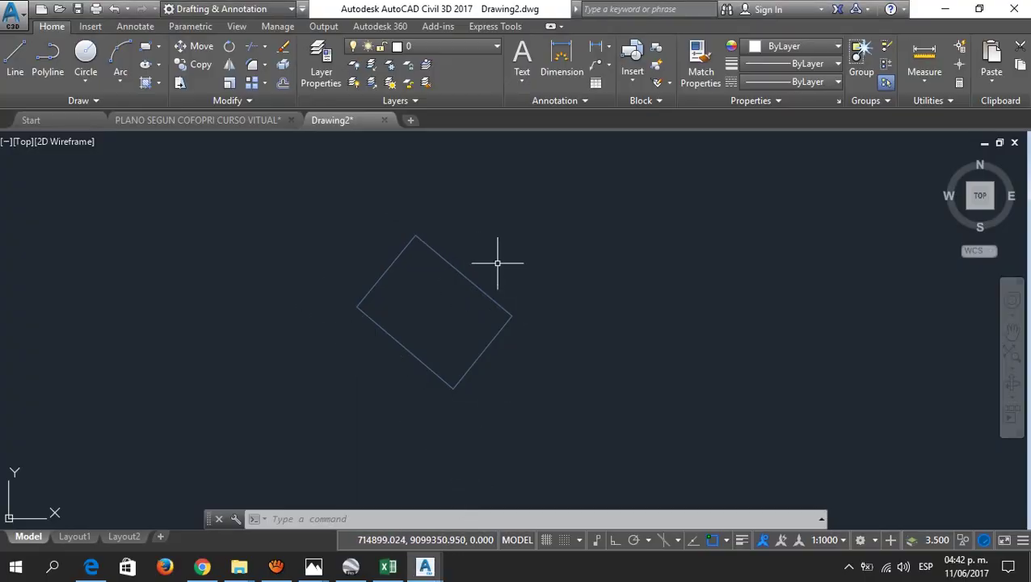
scroll(421, 308, "up", 2)
middle_click_drag(421, 308, 477, 288)
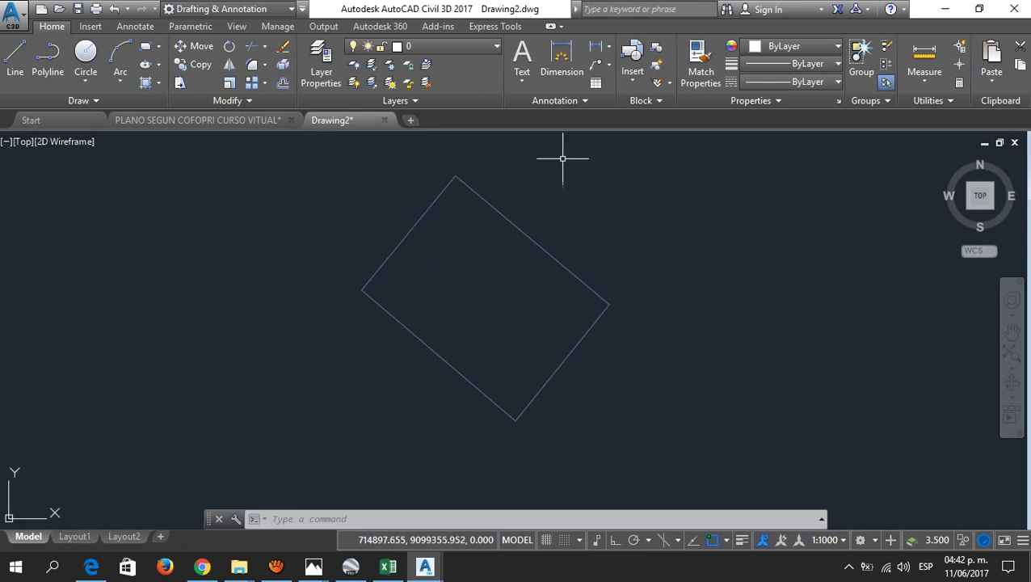
left_click(550, 102)
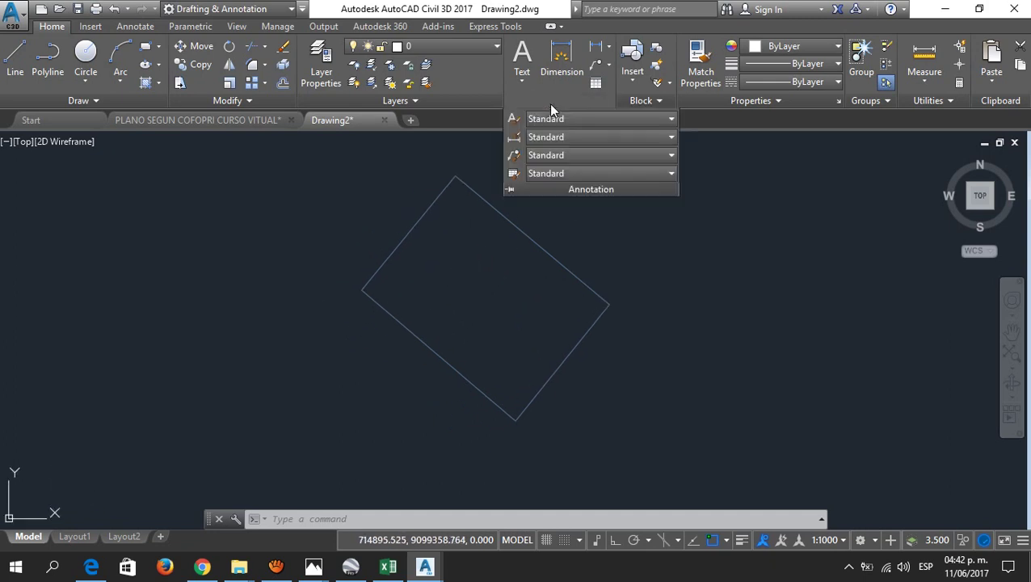
left_click(515, 137)
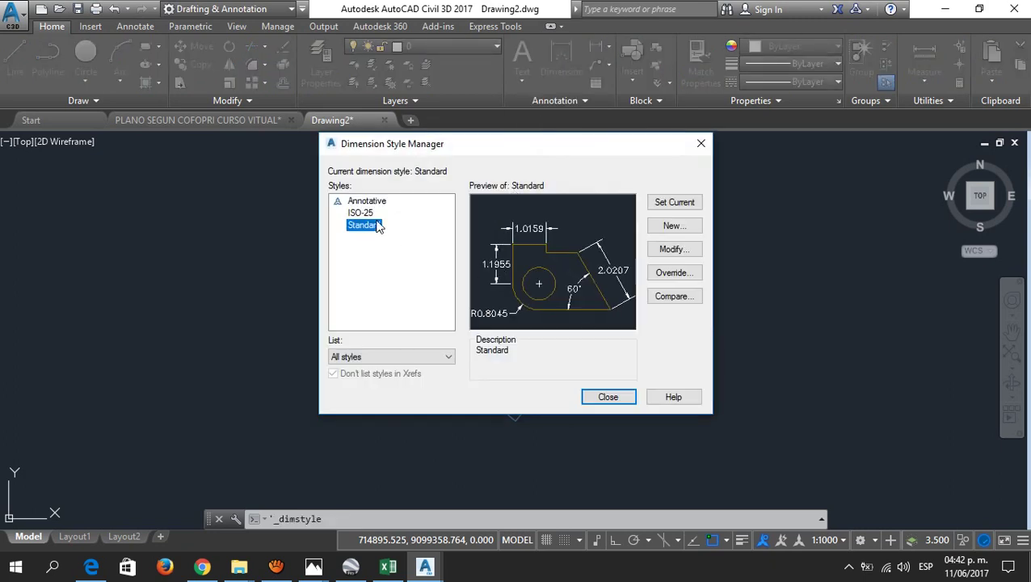
left_click(360, 212)
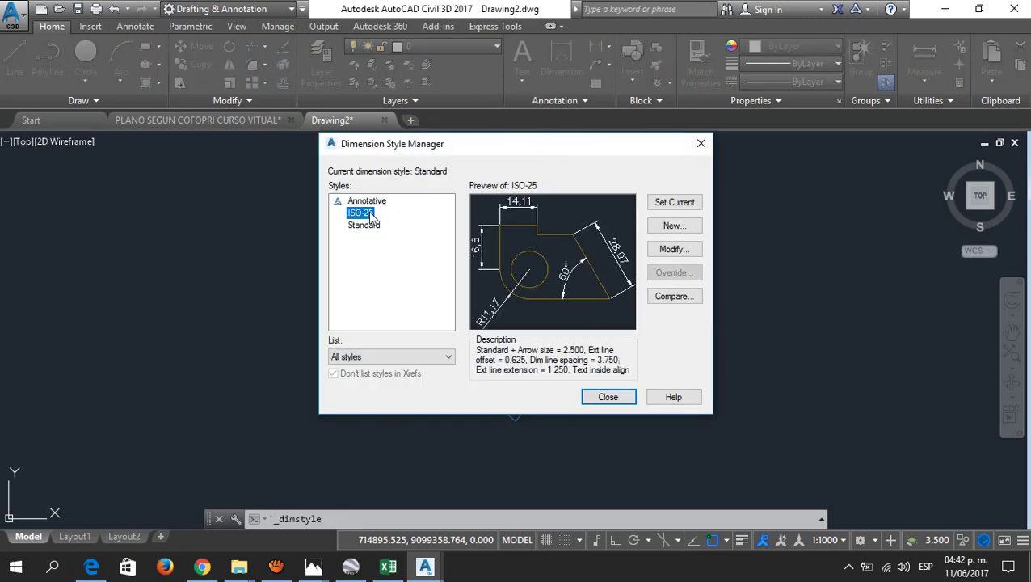
left_click(687, 250)
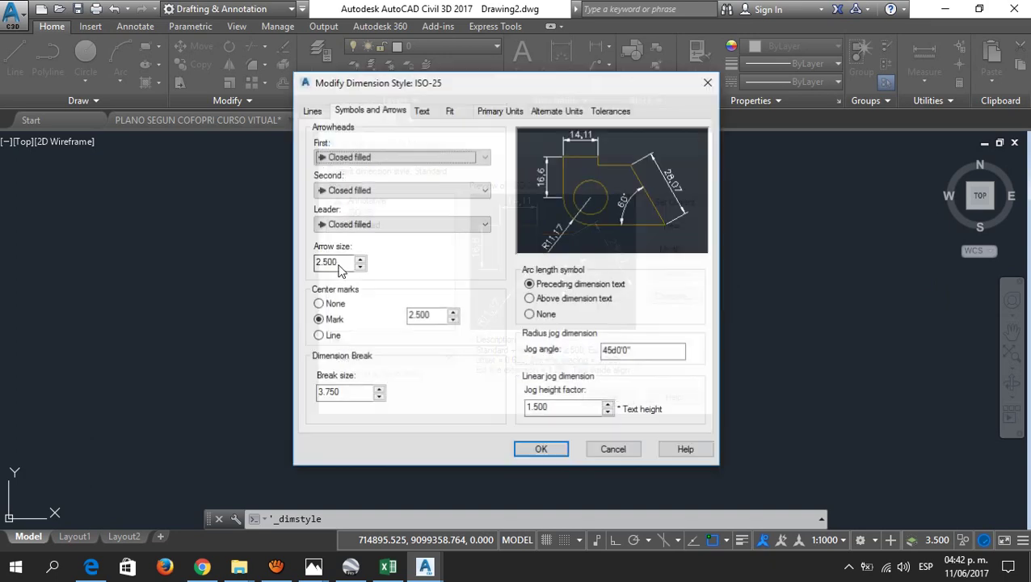
Step: Suppress dimension lines 1 and 2 and extension lines 1 and 2 in ISO-25
left_click(312, 110)
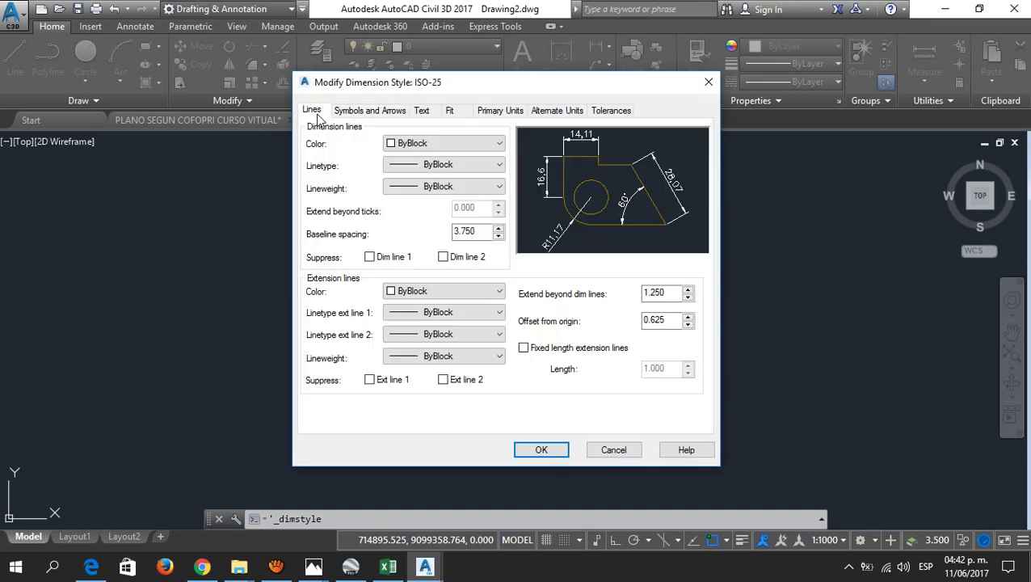
left_click(373, 259)
left_click(443, 258)
left_click(392, 384)
left_click(445, 380)
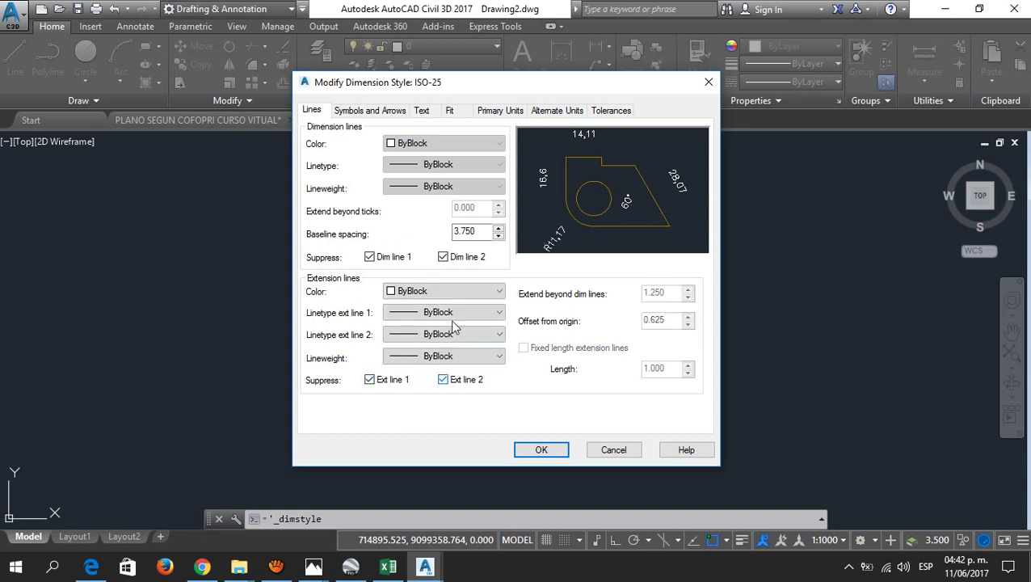
Step: Set ISO-25's text height to 1 and save the style
left_click(421, 111)
left_click_drag(483, 220, 391, 214)
type("1")
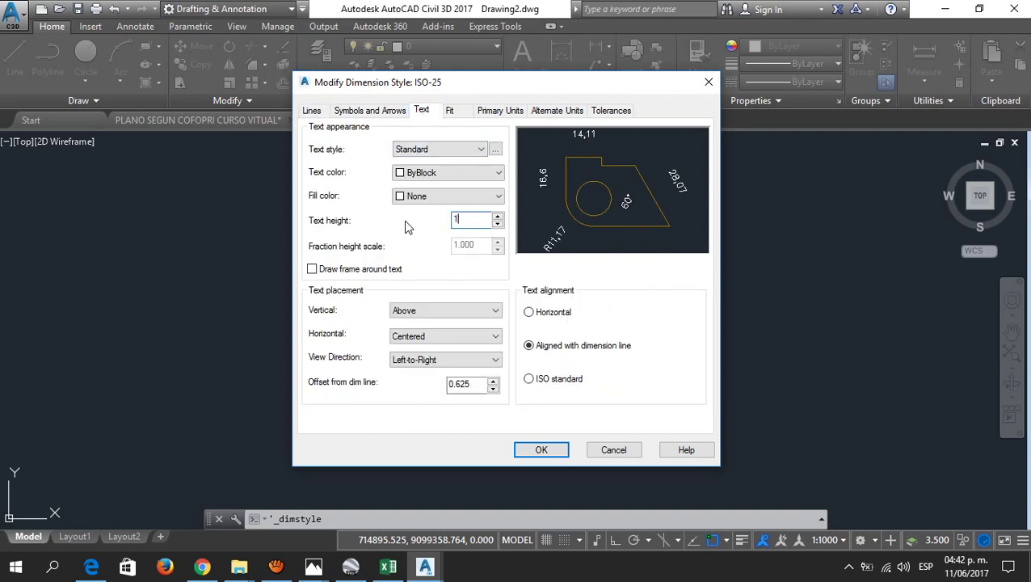
left_click(446, 114)
left_click(374, 113)
left_click(322, 114)
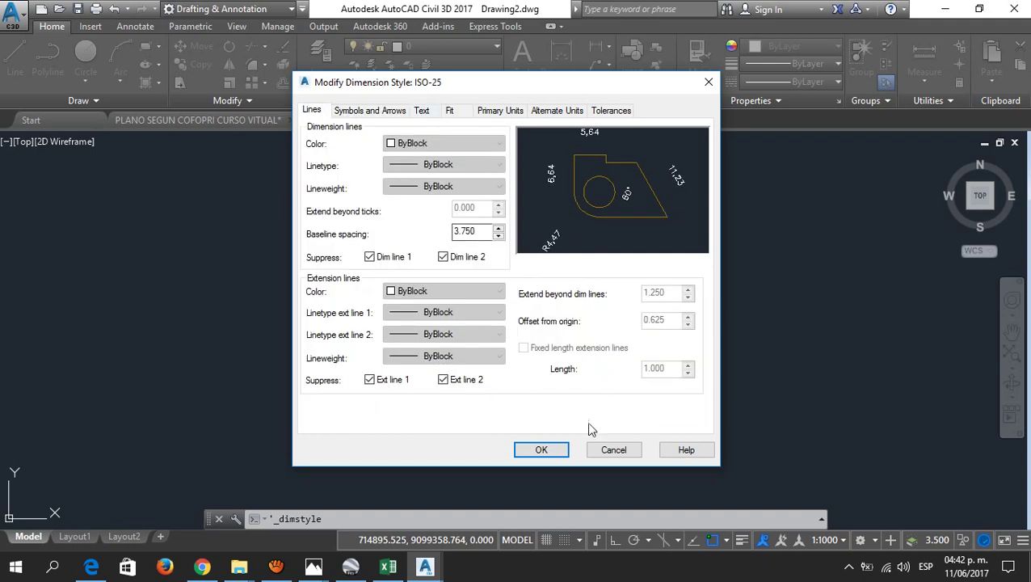
left_click(540, 449)
left_click(608, 399)
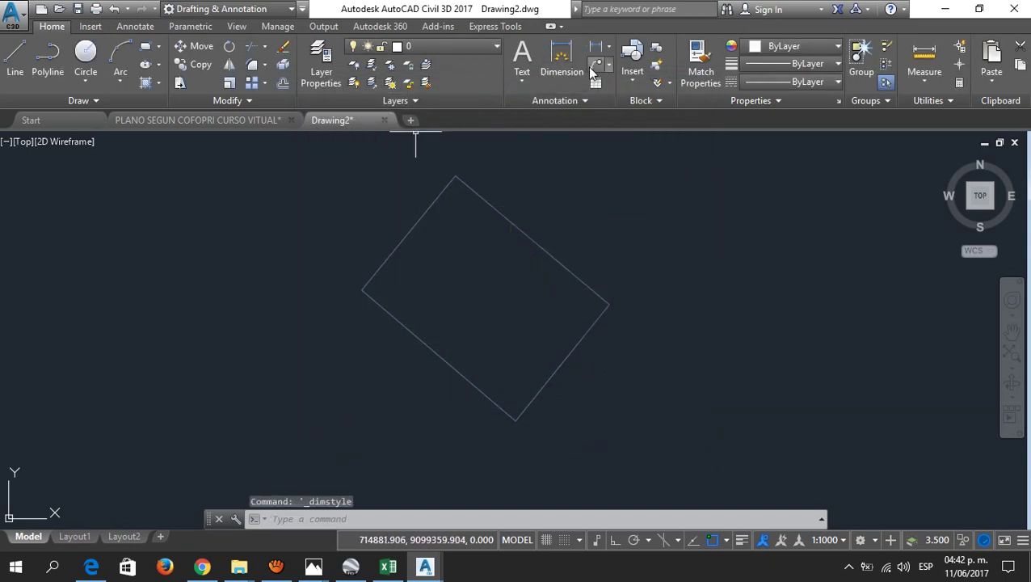
Step: Make ISO-25 the current dimension style
left_click(587, 100)
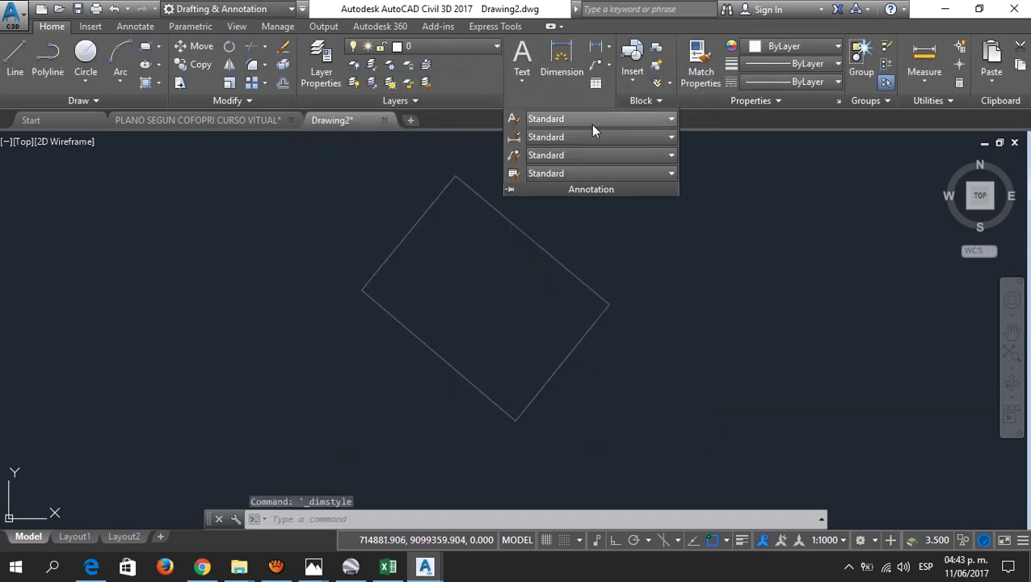
left_click(592, 135)
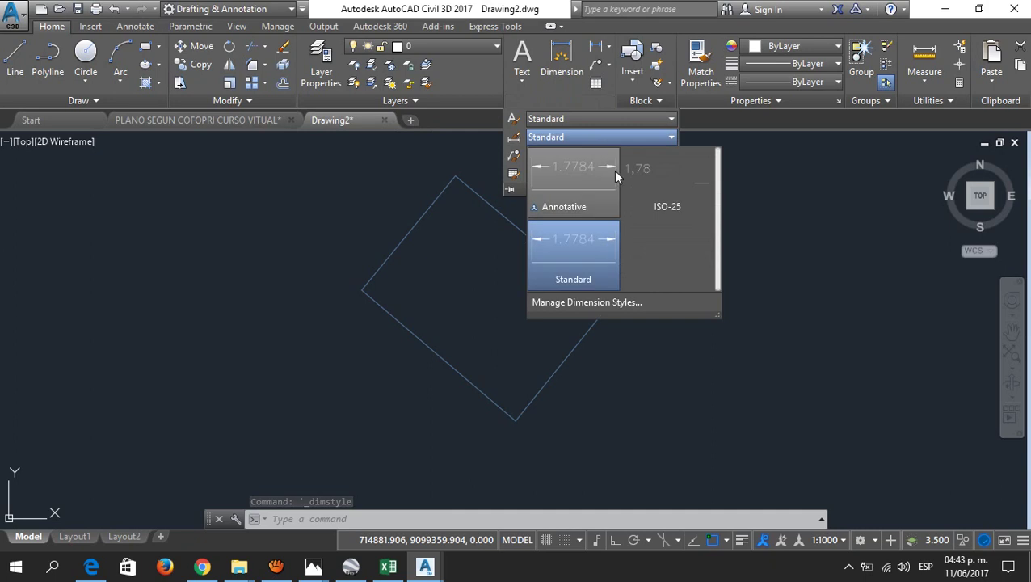
left_click(664, 191)
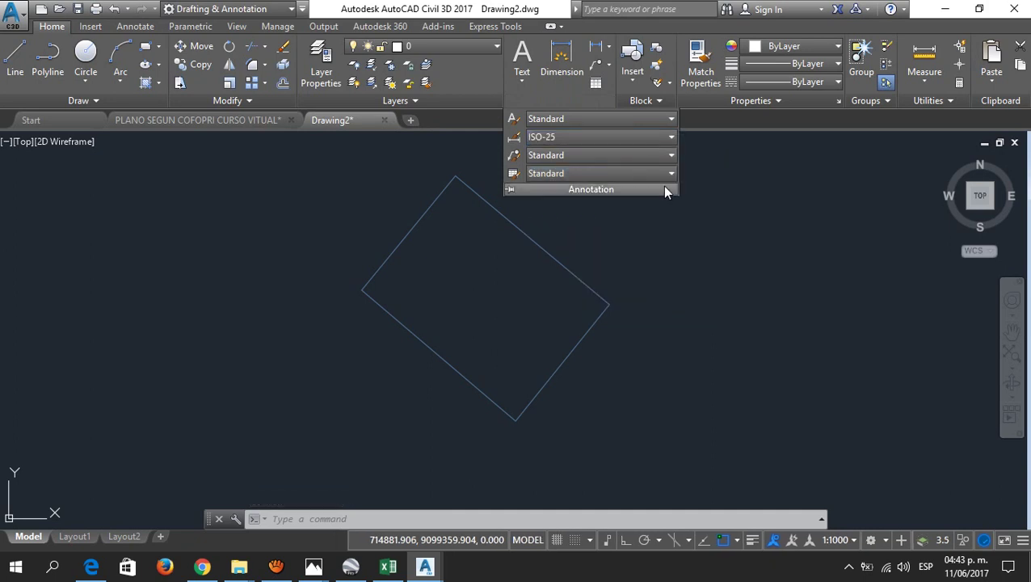
Step: Add an aligned 14.85 dimension from the top corner to the left corner
left_click(608, 47)
left_click(616, 112)
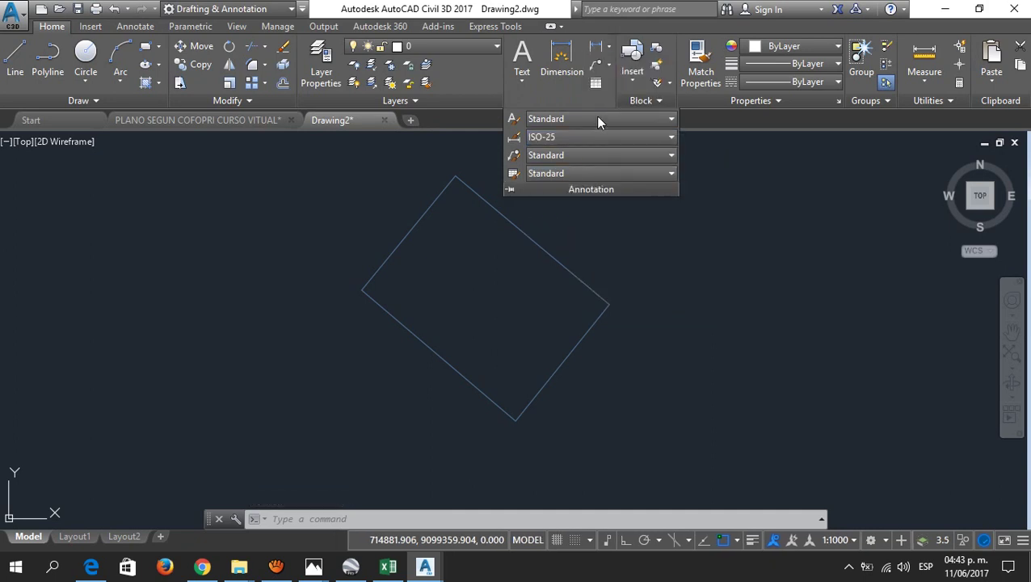
left_click(455, 176)
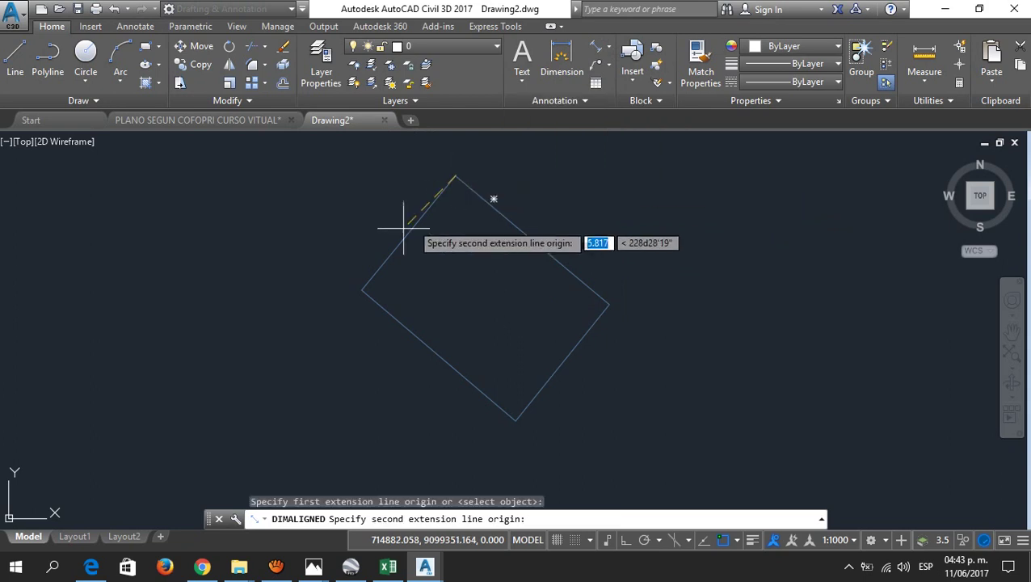
left_click(363, 290)
scroll(400, 224, "up", 4)
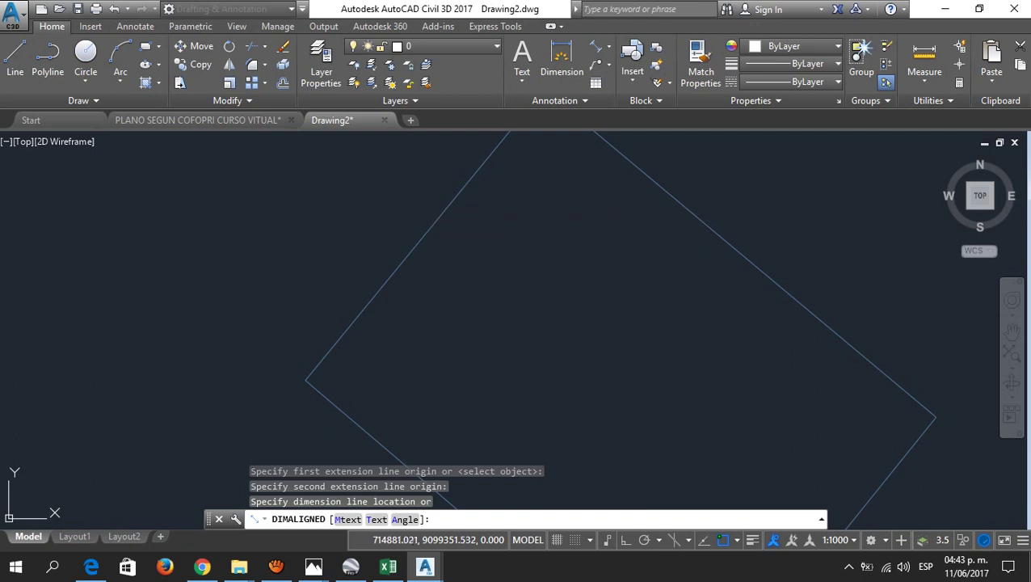
left_click(414, 201)
scroll(409, 226, "down", 3)
left_click(406, 217)
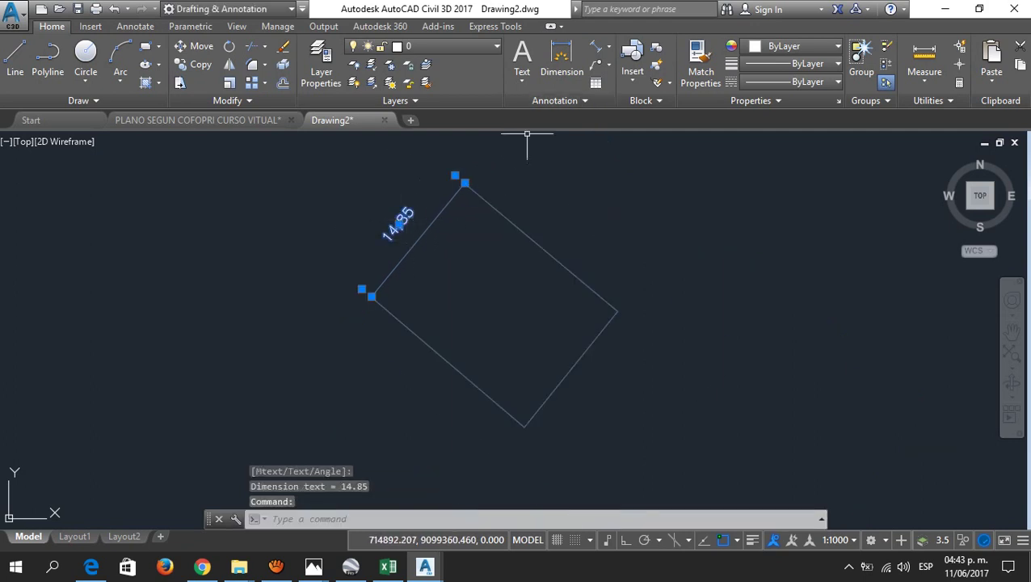
left_click(558, 100)
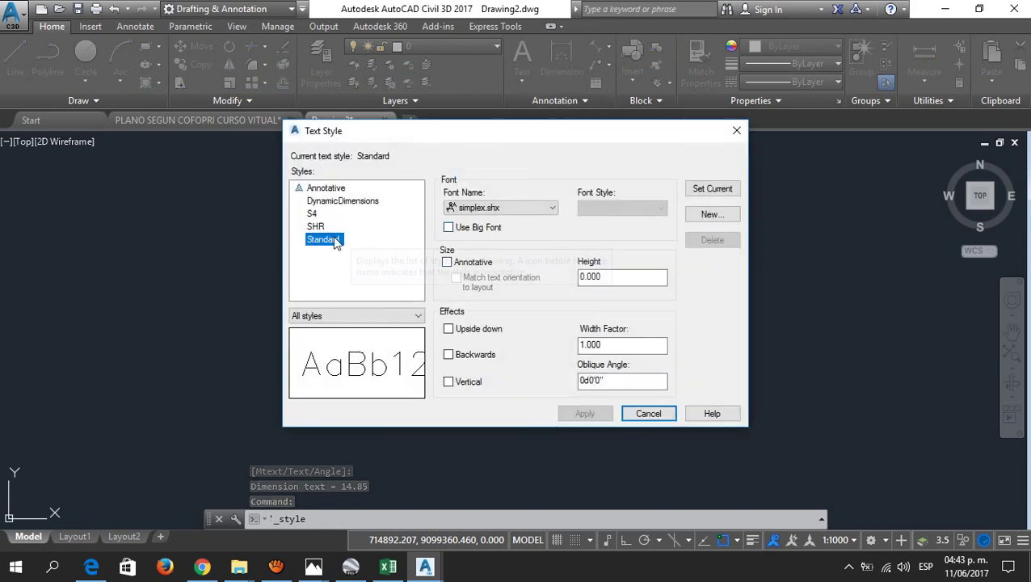
left_click(451, 208)
left_click(484, 274)
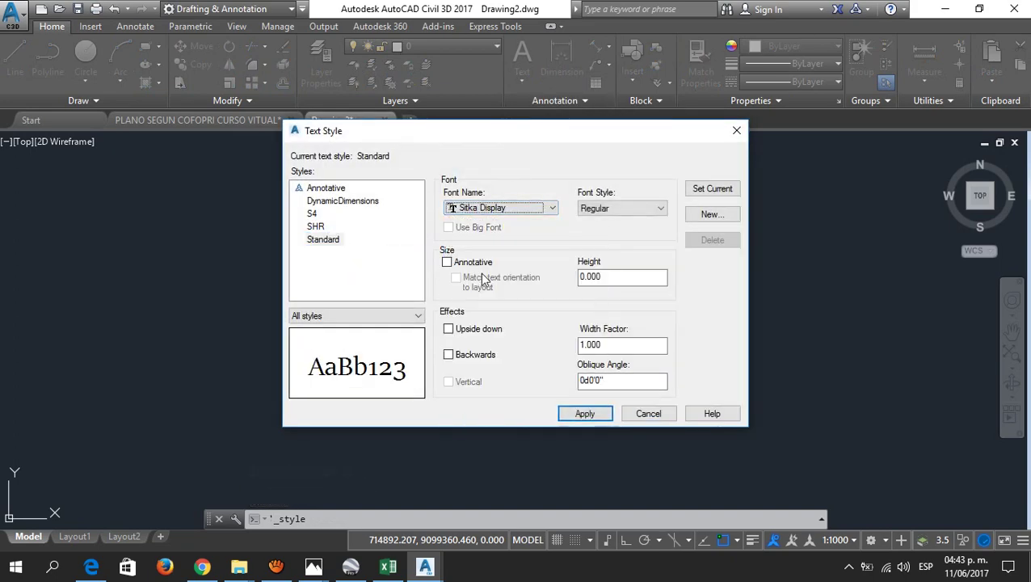
left_click(576, 411)
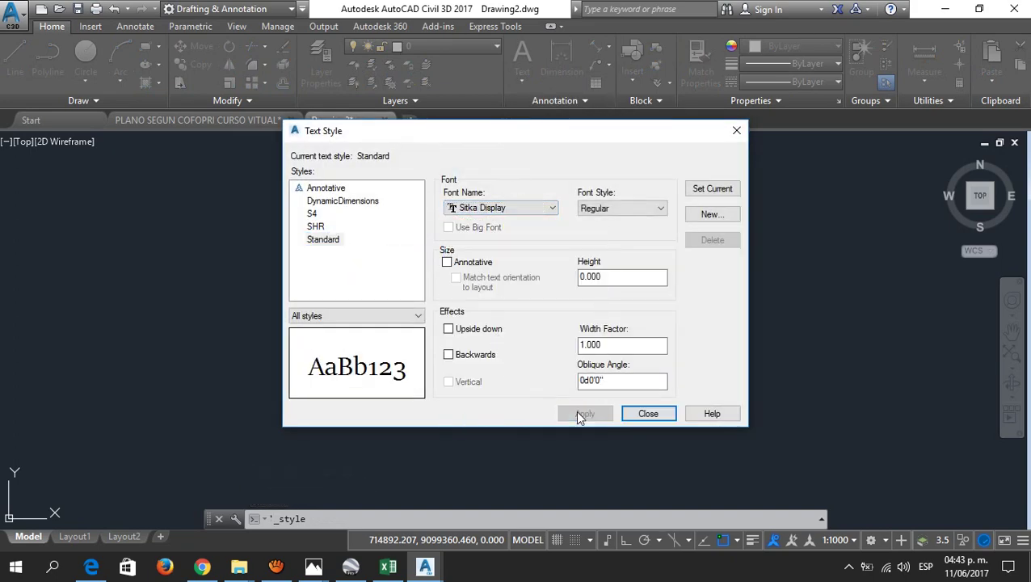
left_click(644, 415)
scroll(402, 209, "up", 4)
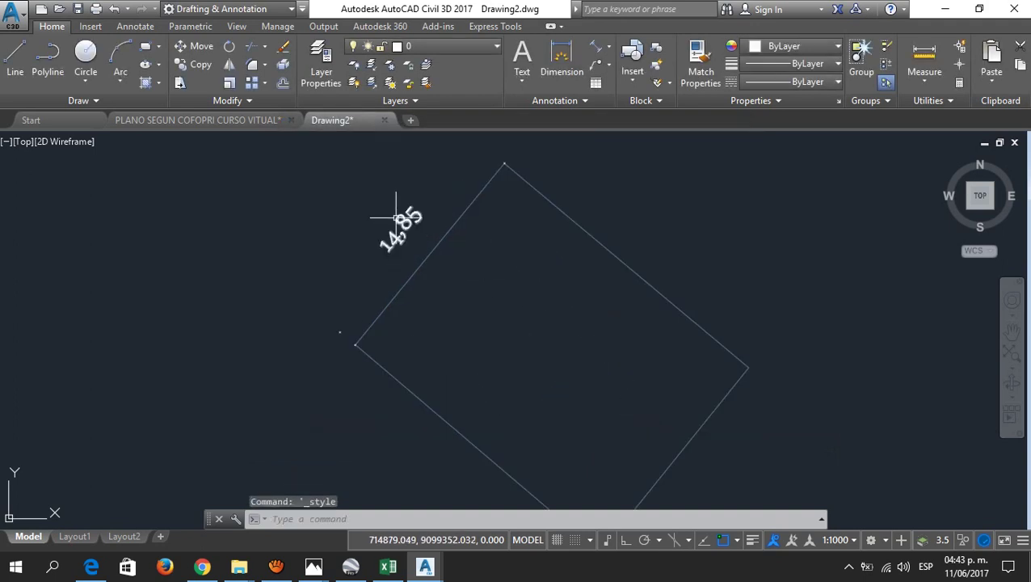
left_click(396, 225)
left_click(400, 230)
scroll(412, 230, "up", 2)
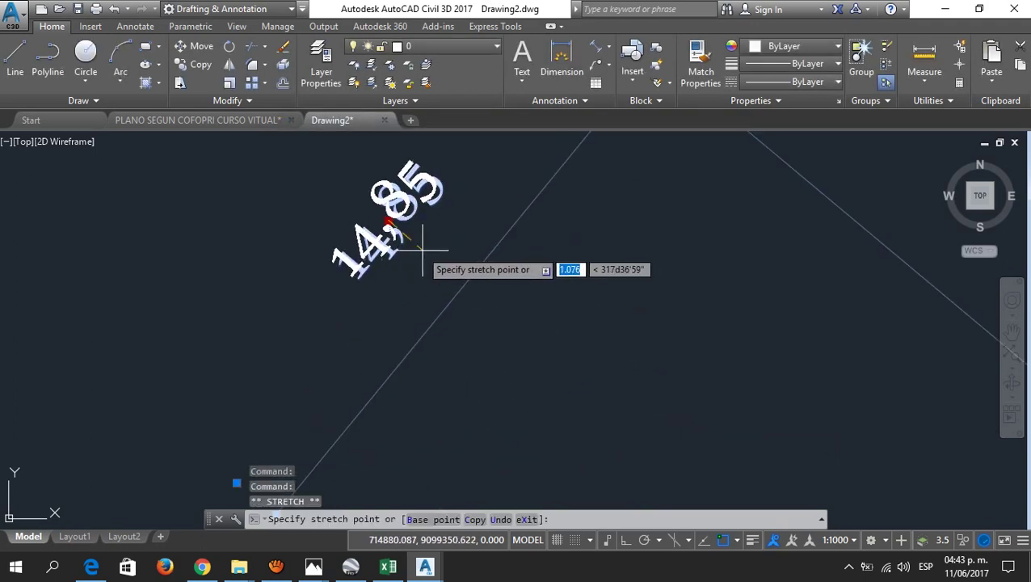
scroll(459, 281, "up", 2)
scroll(455, 275, "down", 5)
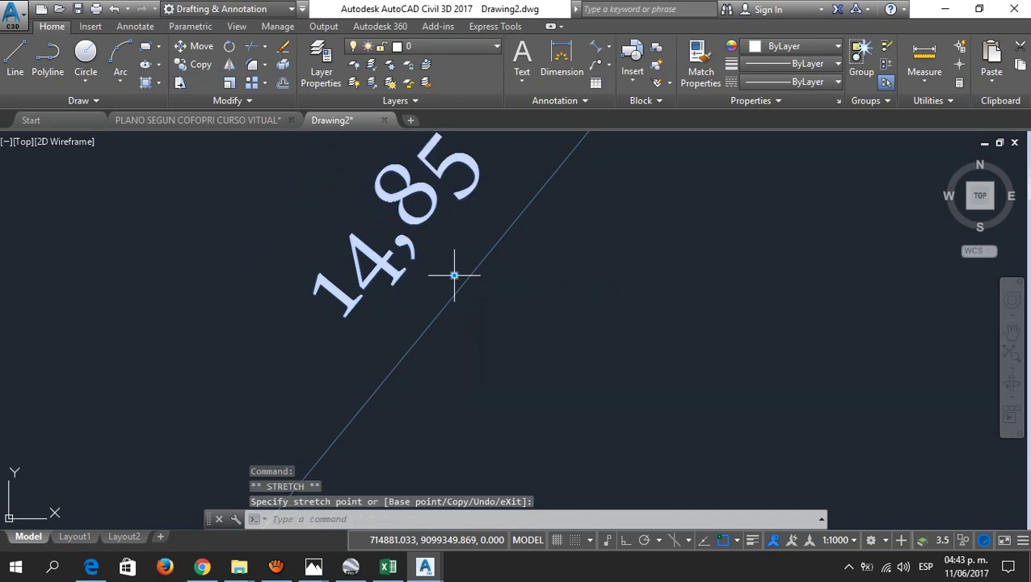
key("Escape")
scroll(521, 269, "down", 2)
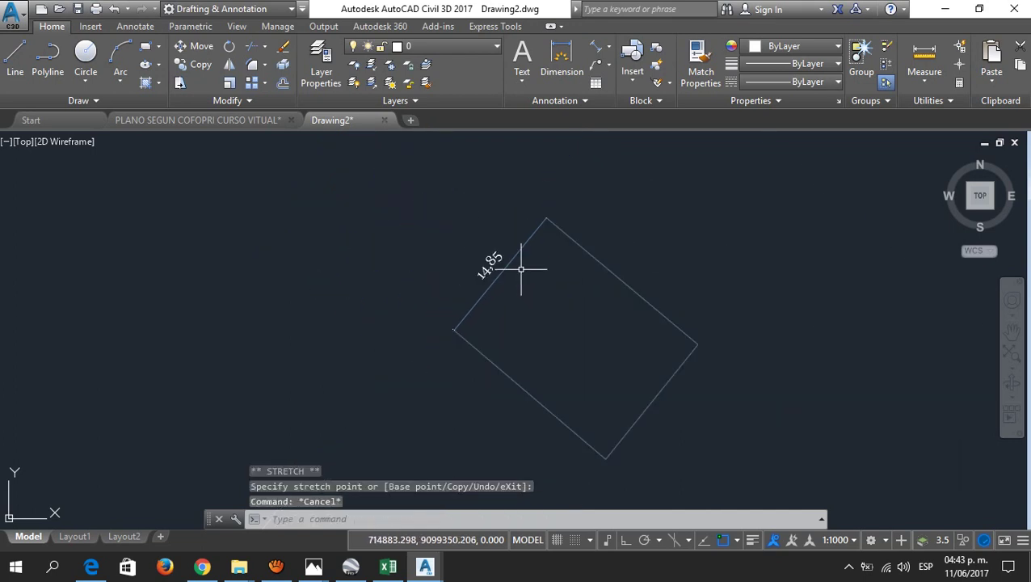
left_click(597, 46)
Step: Dimension the upper-right side from top to right corner (20,16) and recenter the lot
scroll(548, 209, "up", 4)
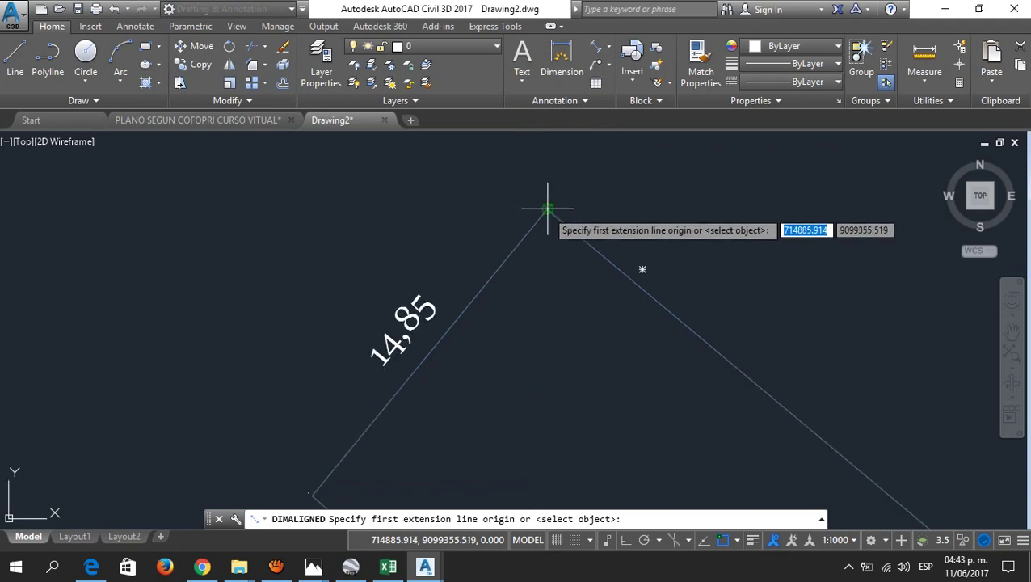
left_click(548, 209)
scroll(525, 196, "down", 8)
scroll(565, 226, "up", 2)
left_click(574, 231)
scroll(574, 231, "up", 10)
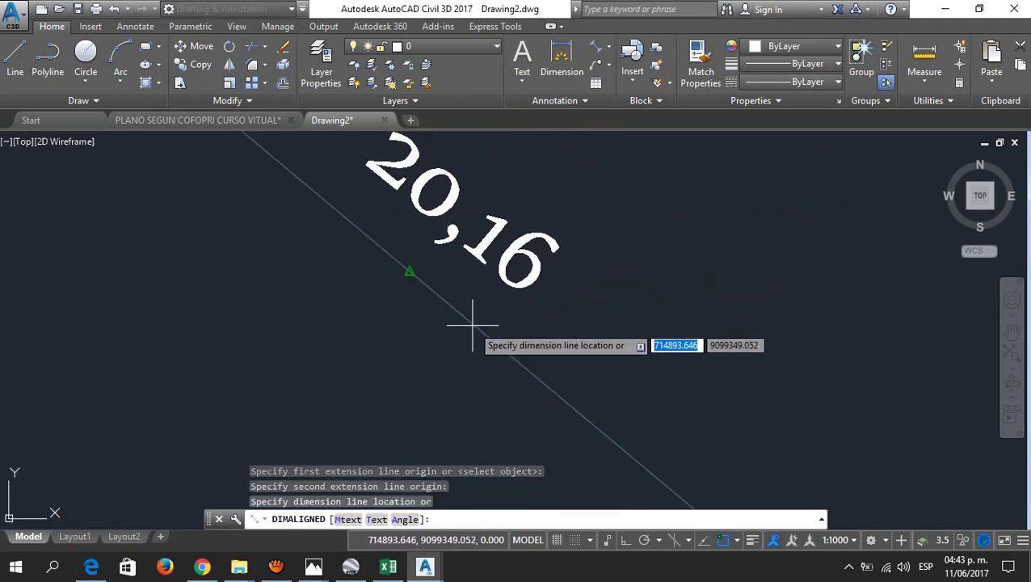
left_click(473, 325)
scroll(534, 292, "down", 9)
middle_click_drag(470, 329, 541, 263)
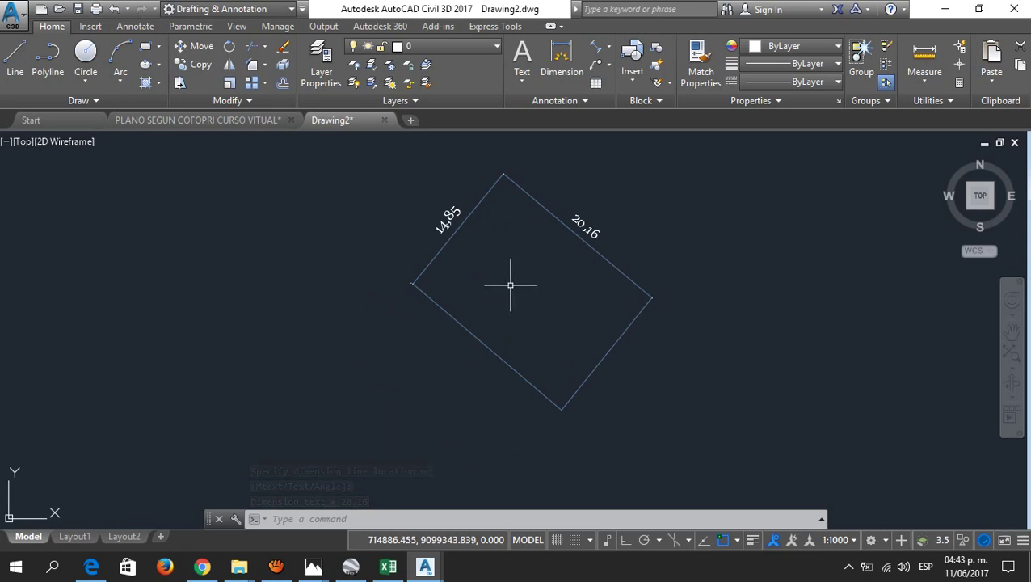
middle_click_drag(598, 287, 506, 294)
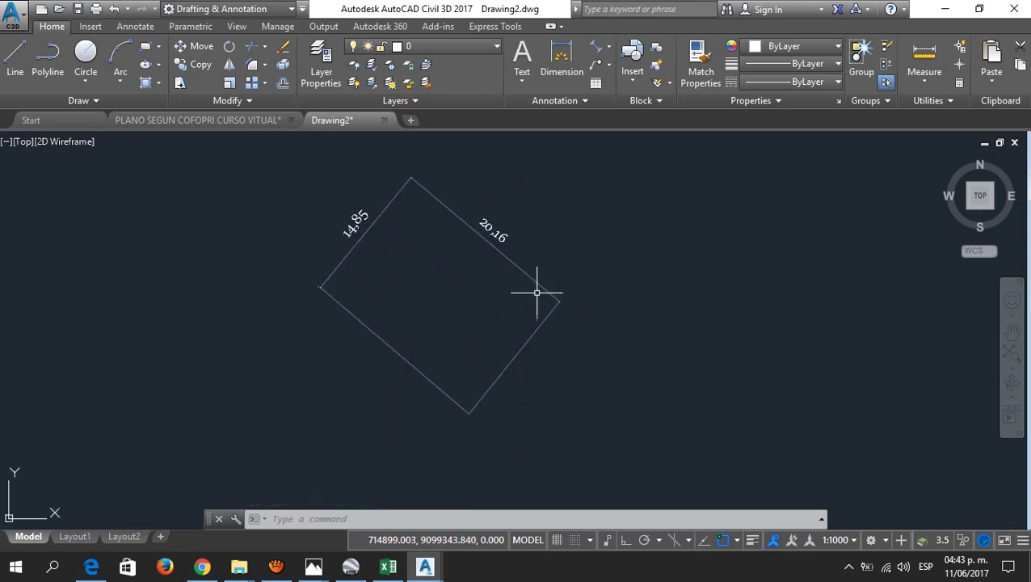
Step: Make Annotative the current dimension style and open it for modification
left_click(555, 100)
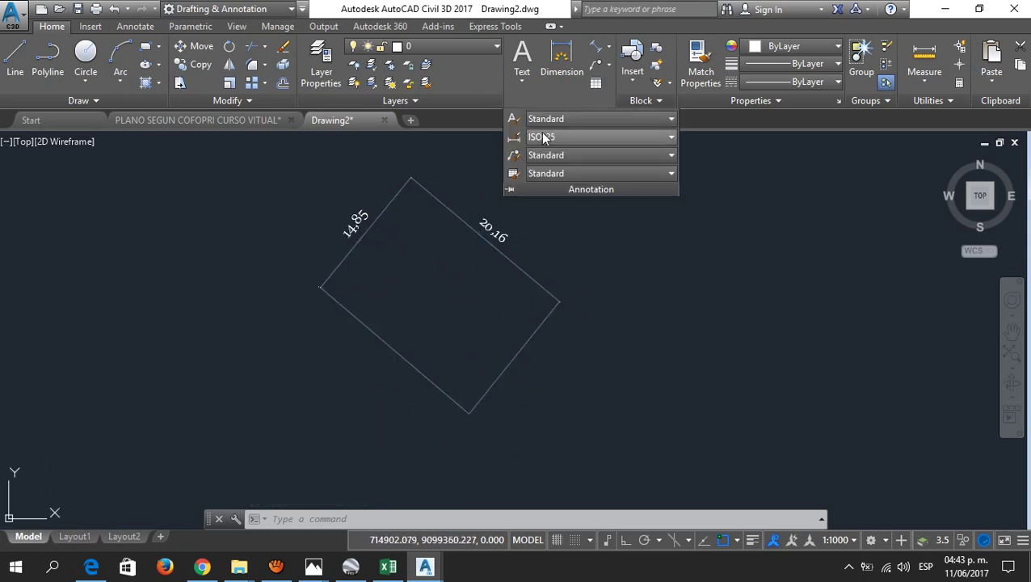
left_click(542, 137)
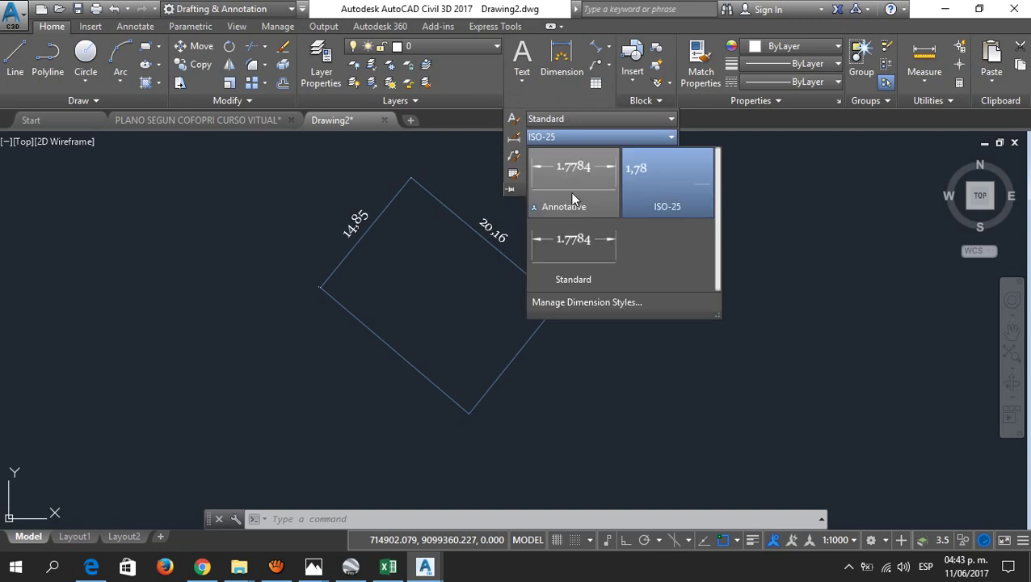
left_click(579, 189)
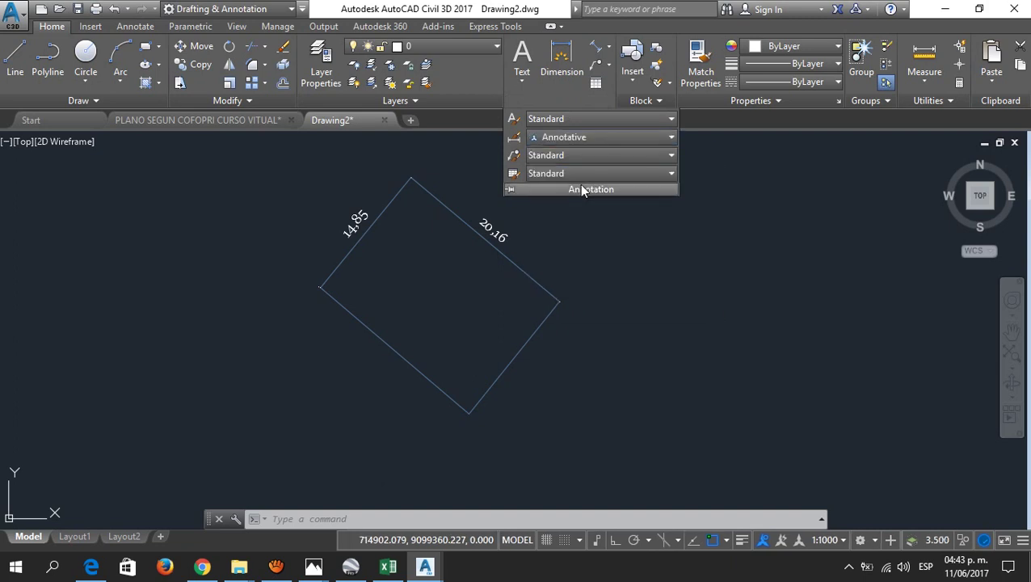
left_click(513, 138)
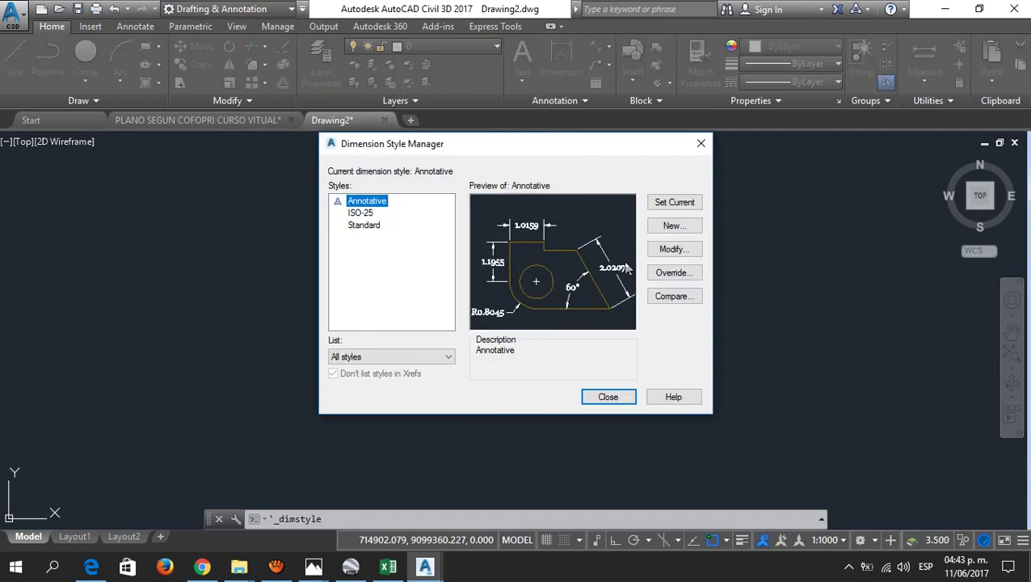
left_click(671, 249)
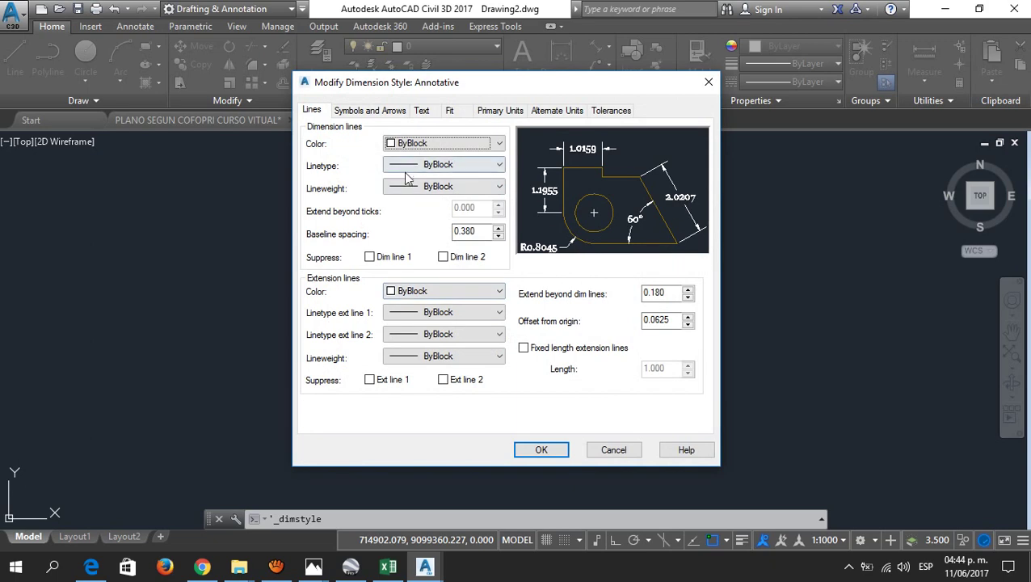
Step: Set linear precision to 0.00 and angles to Degrees Minutes Seconds, 0d00'00"
left_click(357, 112)
left_click(420, 111)
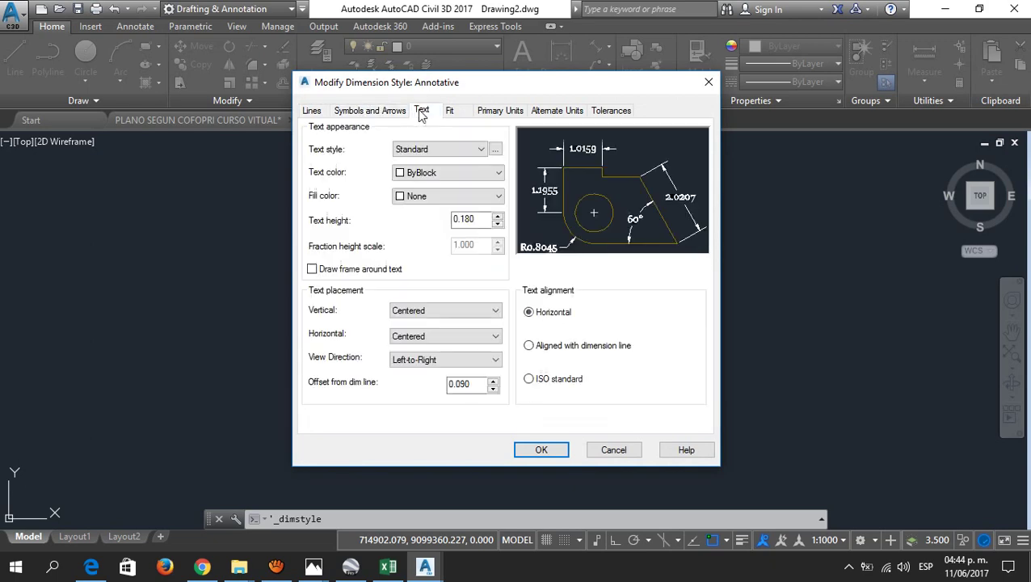
left_click(463, 118)
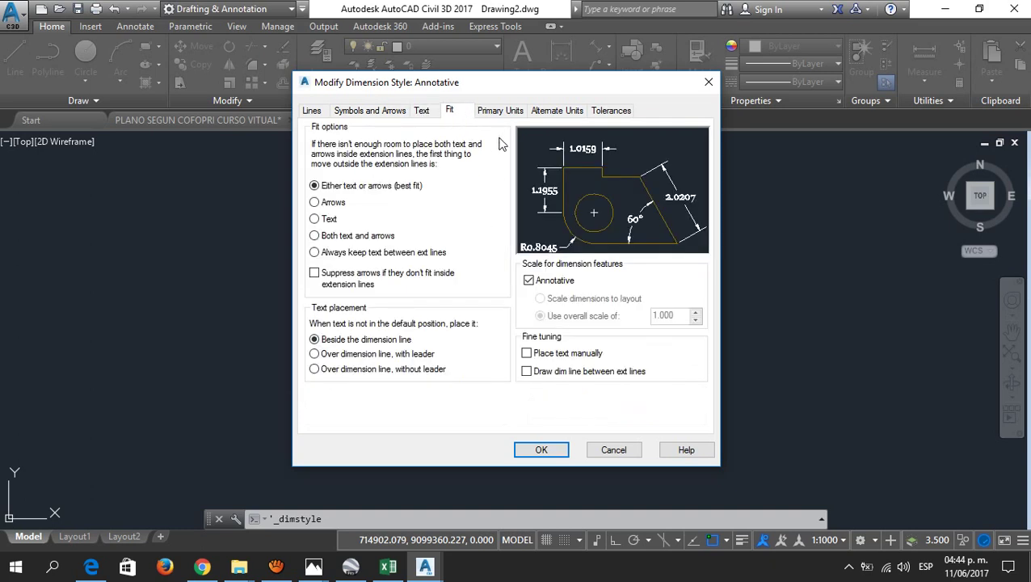
left_click(500, 113)
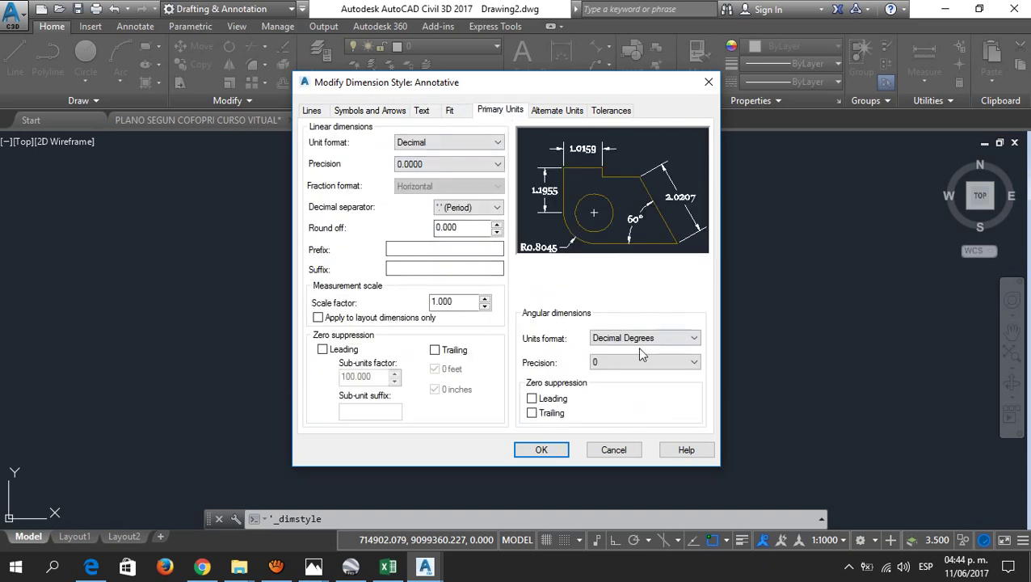
left_click(464, 166)
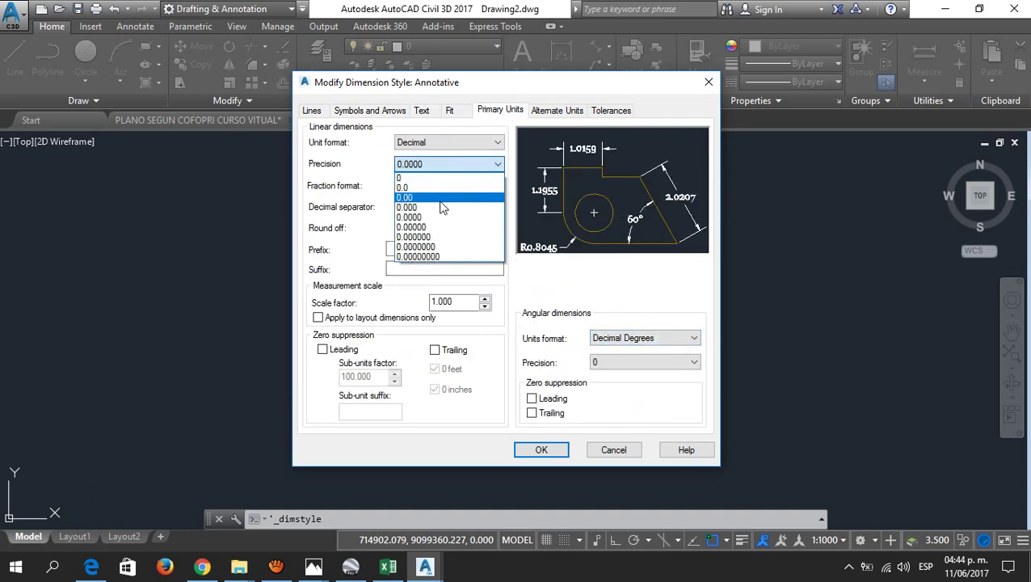
left_click(424, 197)
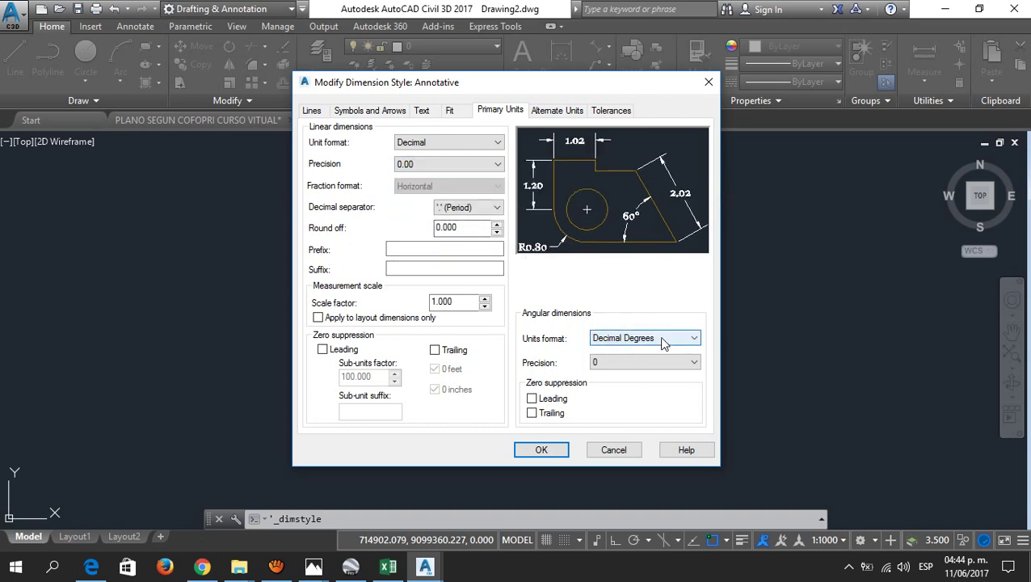
left_click(638, 339)
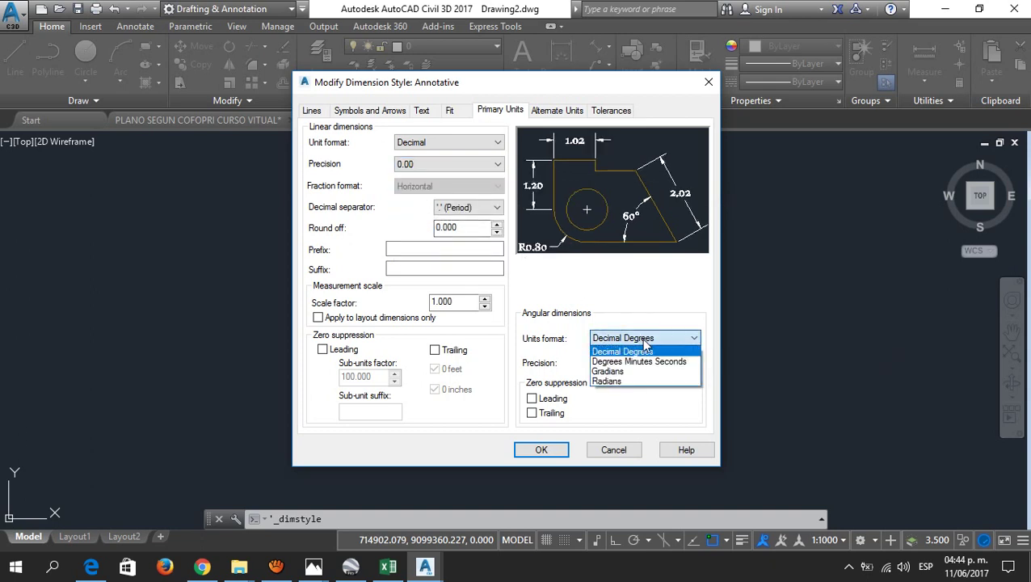
left_click(650, 361)
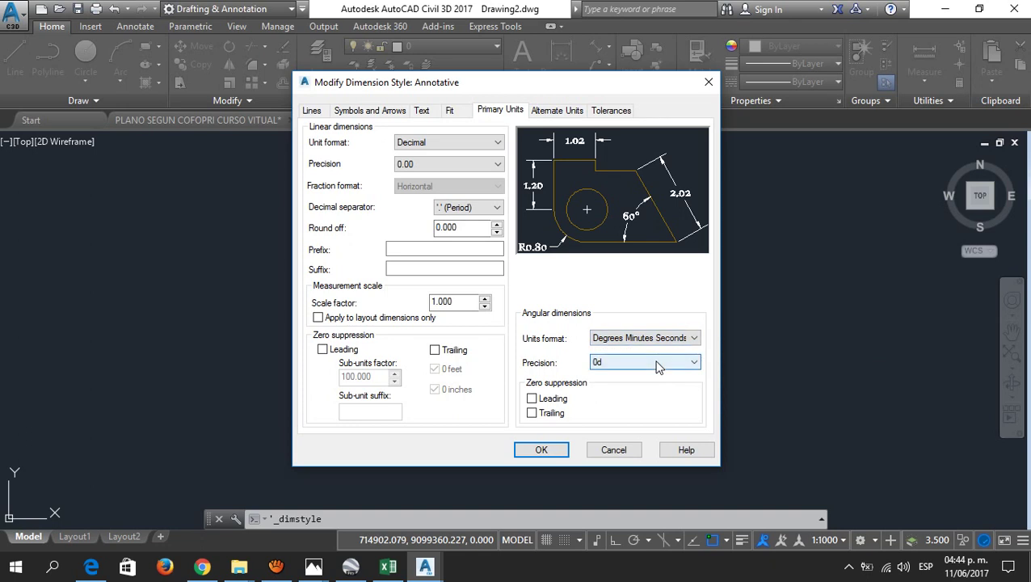
left_click(654, 364)
left_click(633, 405)
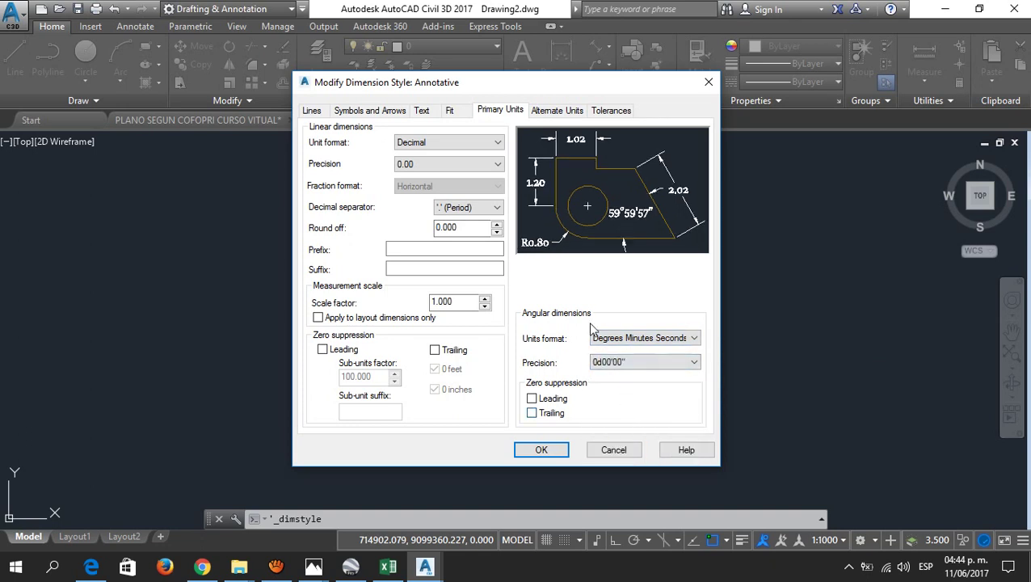
Step: Set baseline spacing to 0.5, align text with the dimension line, and apply
left_click(312, 111)
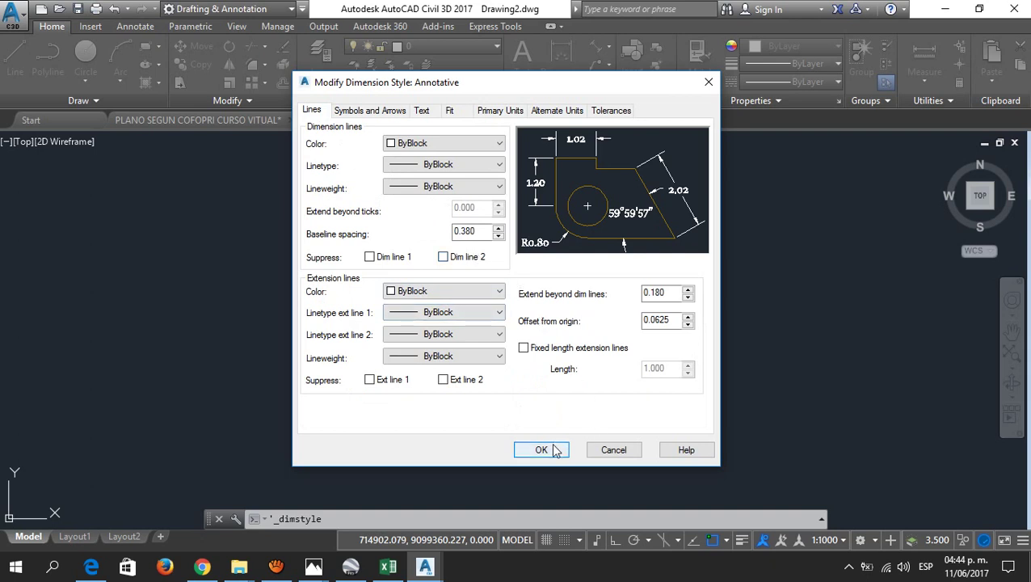
left_click_drag(478, 234, 426, 227)
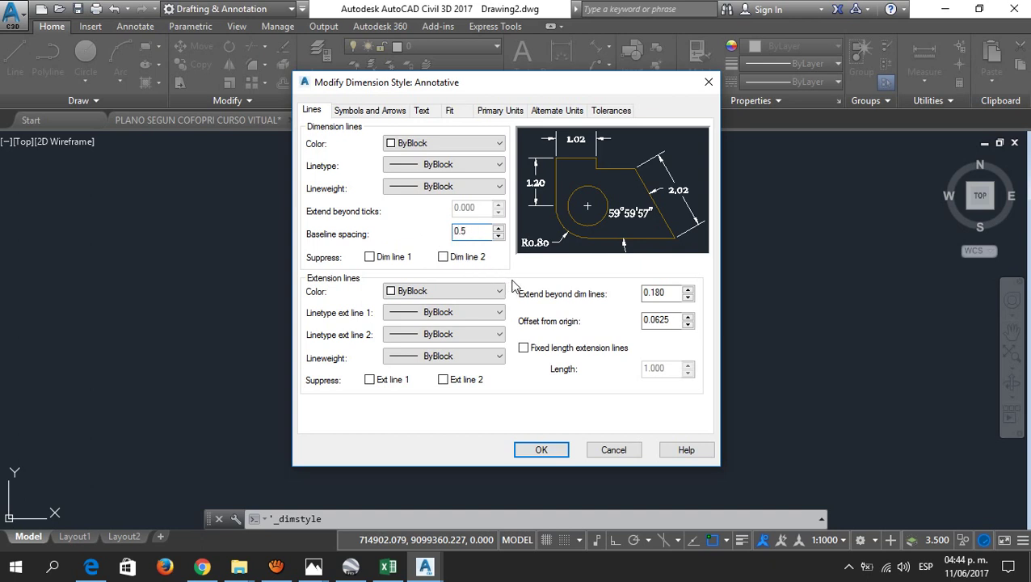
left_click(421, 111)
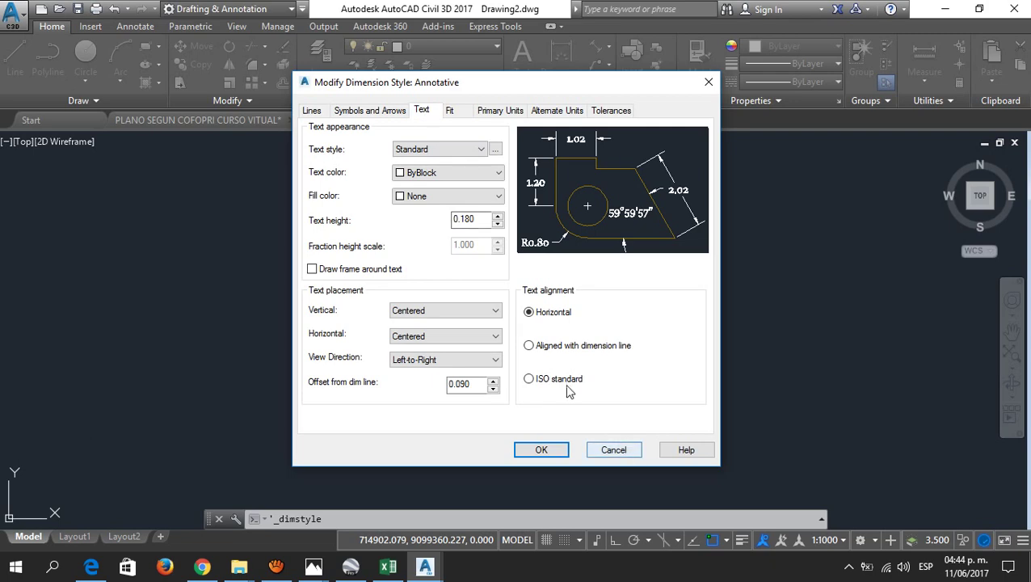
left_click(562, 351)
left_click(544, 449)
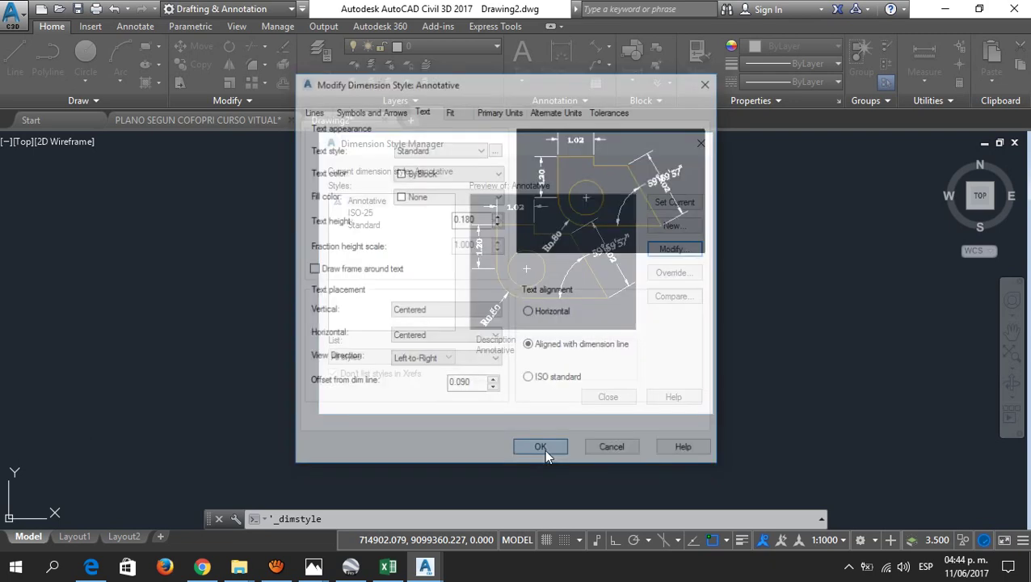
Step: Dimension the angle between the upper-right and upper-left sides (89°26'18") and reopen the Dimension Style Manager
left_click(547, 400)
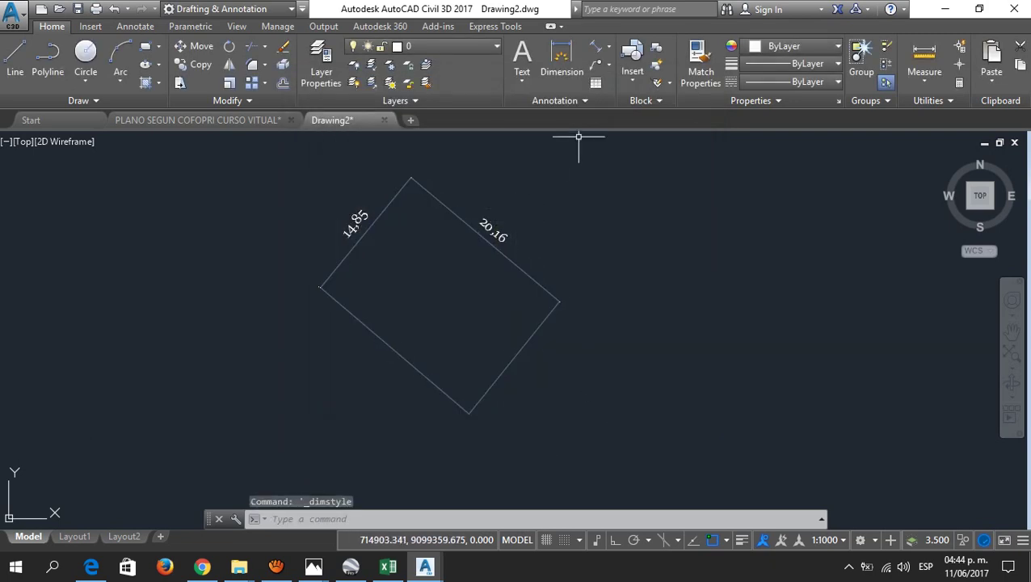
left_click(608, 46)
left_click(635, 132)
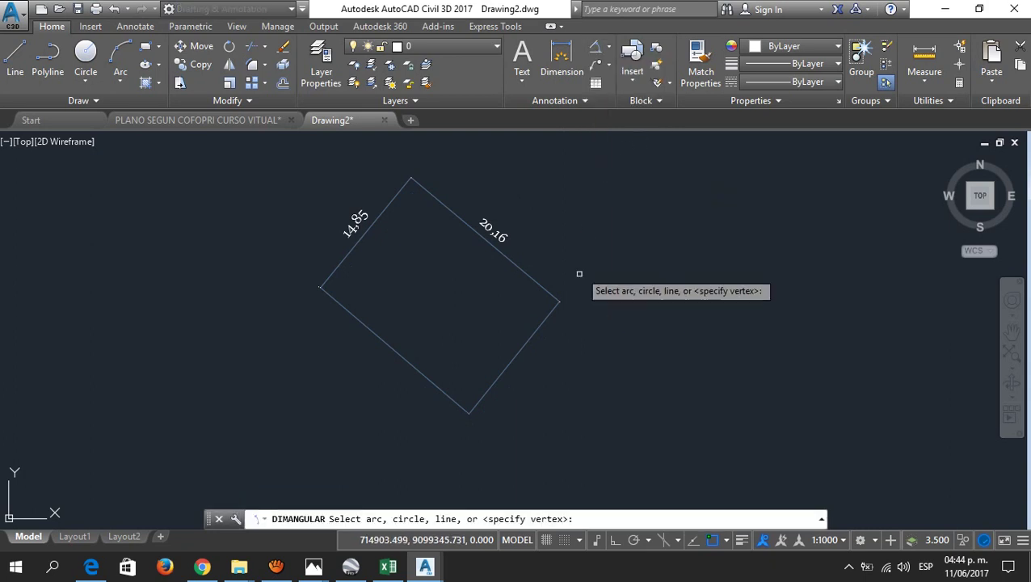
left_click(431, 201)
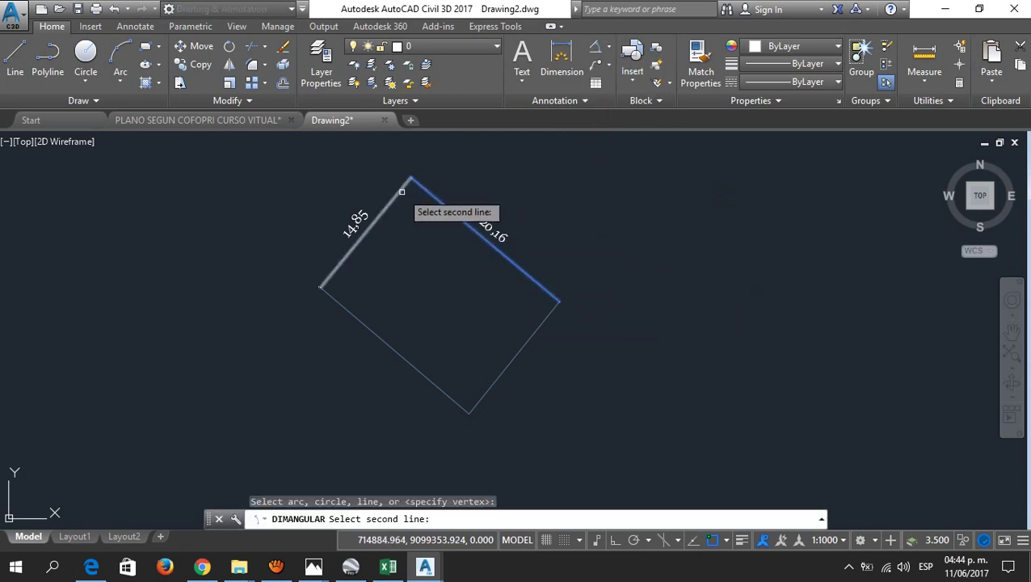
left_click(399, 192)
scroll(399, 191, "up", 5)
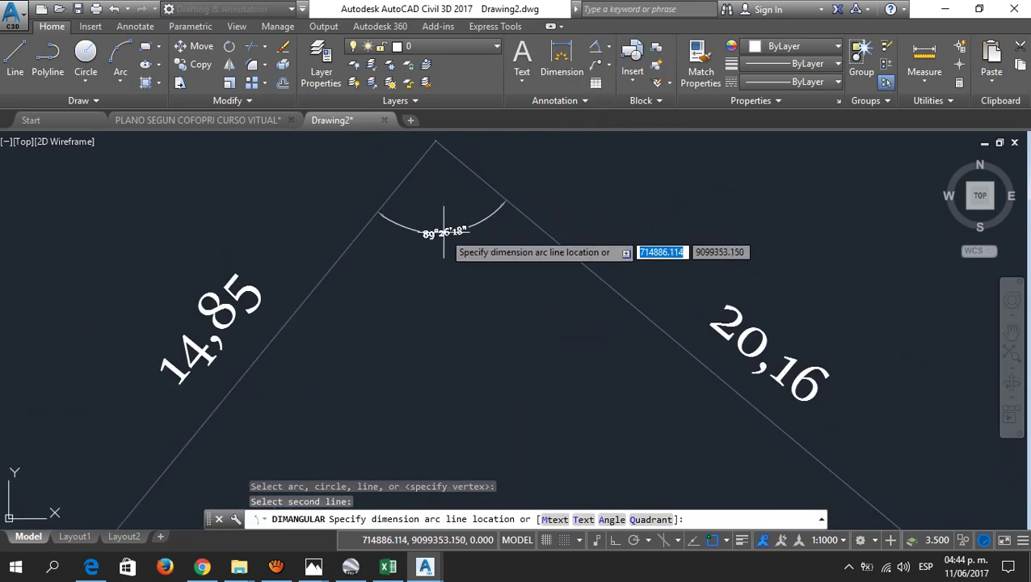
left_click(444, 239)
left_click(470, 232)
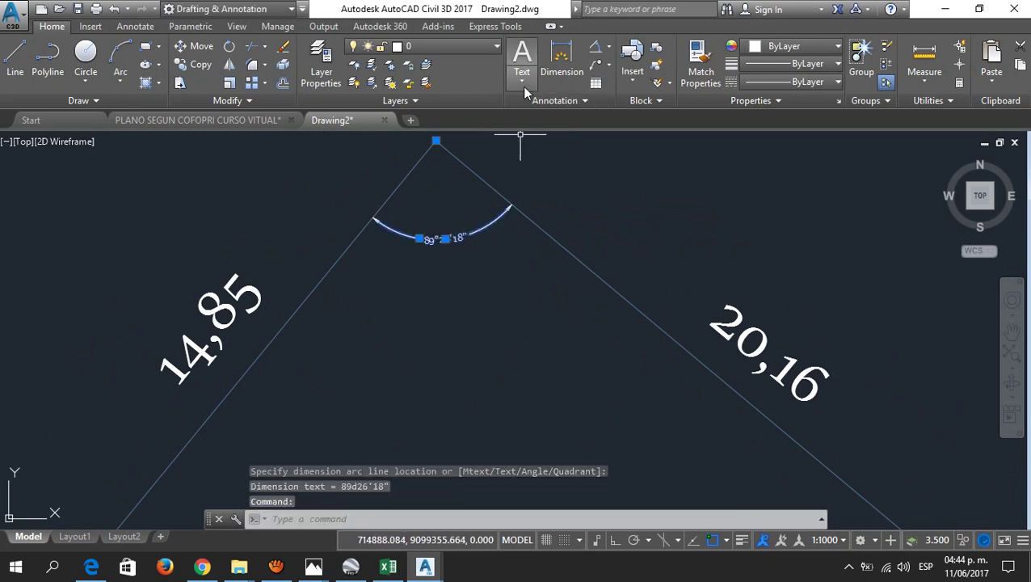
left_click(576, 101)
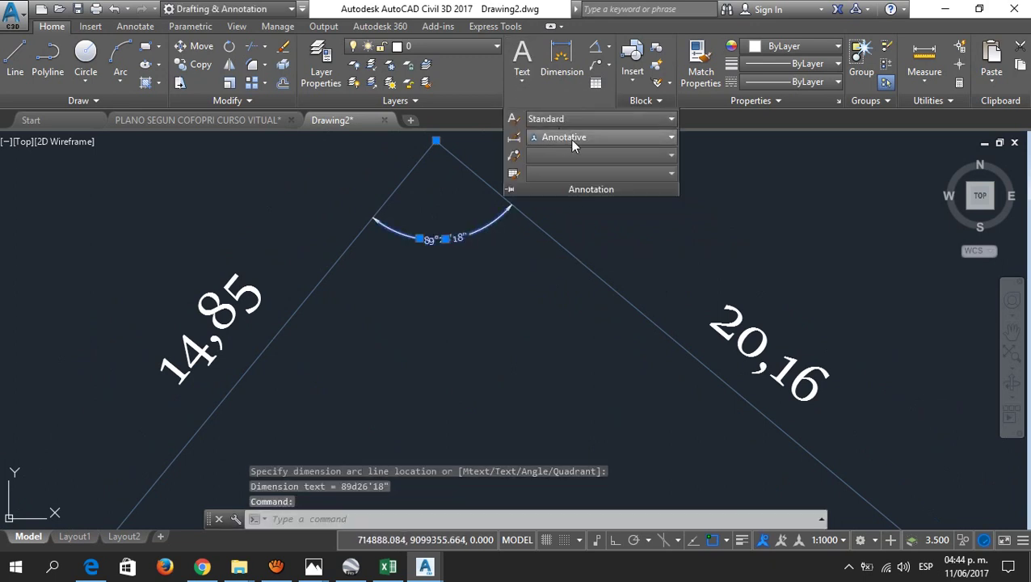
left_click(515, 140)
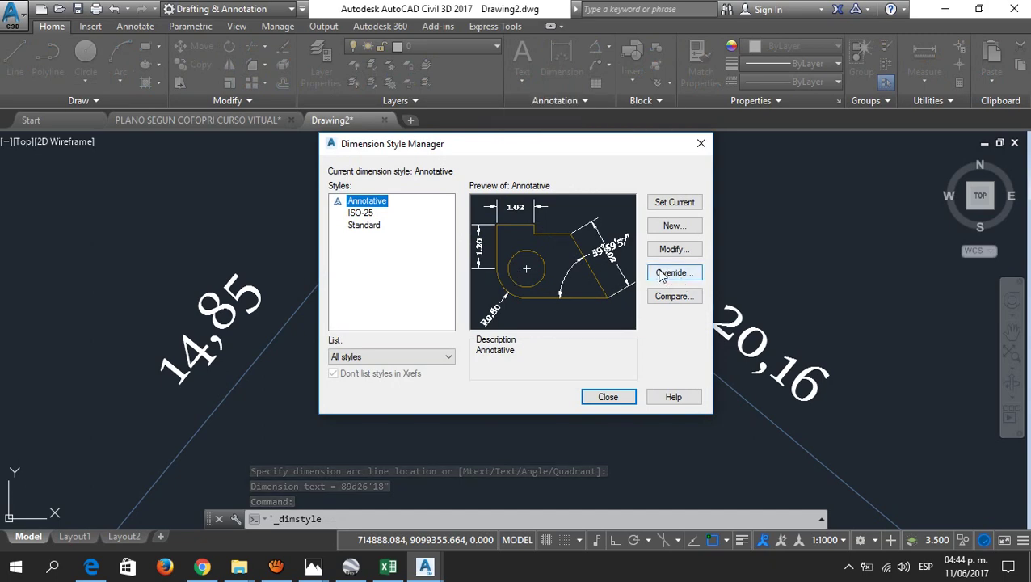
Step: Apply a 0.5 text height to the Annotative dimension style and close the style manager
left_click(674, 250)
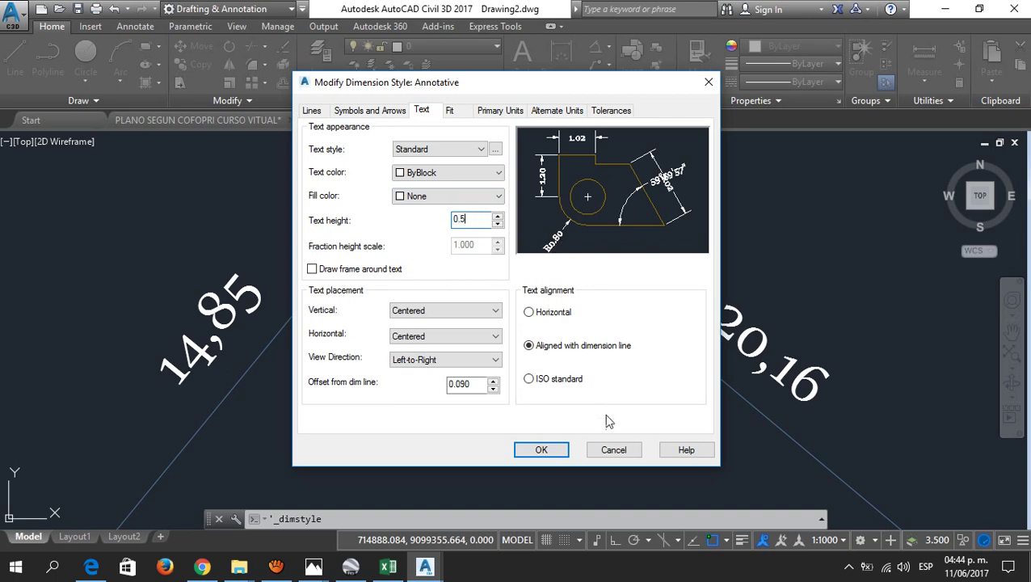
left_click(542, 450)
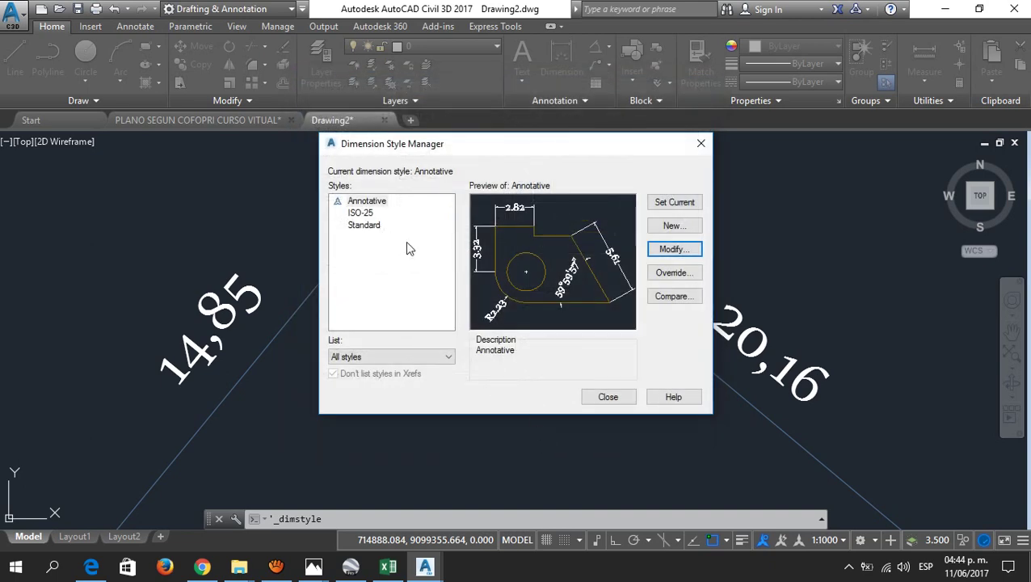
left_click(608, 397)
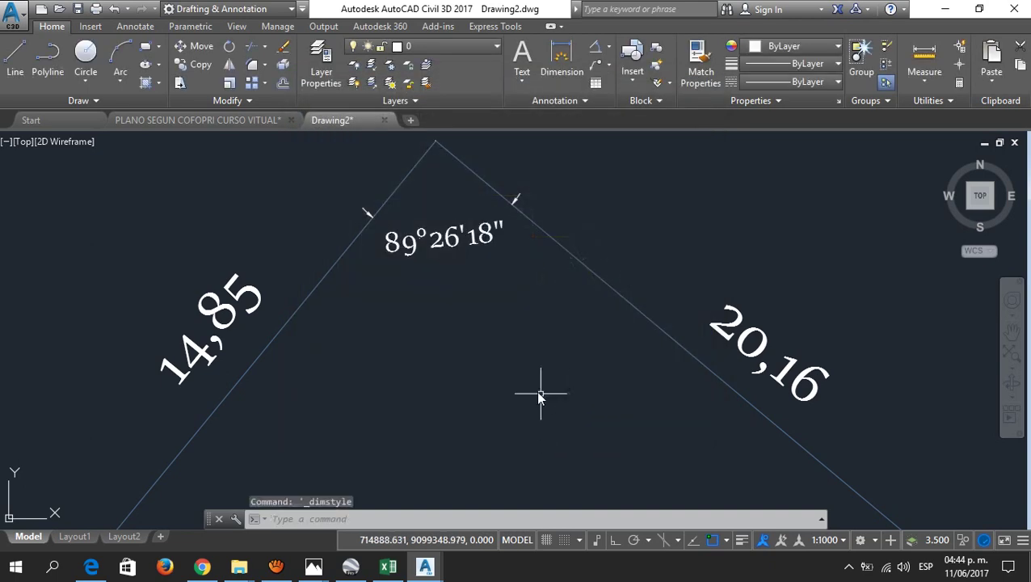
Step: Test repositioning the 89°26'18" angle dimension by its grip, then cancel and deselect it
left_click(452, 242)
left_click(447, 239)
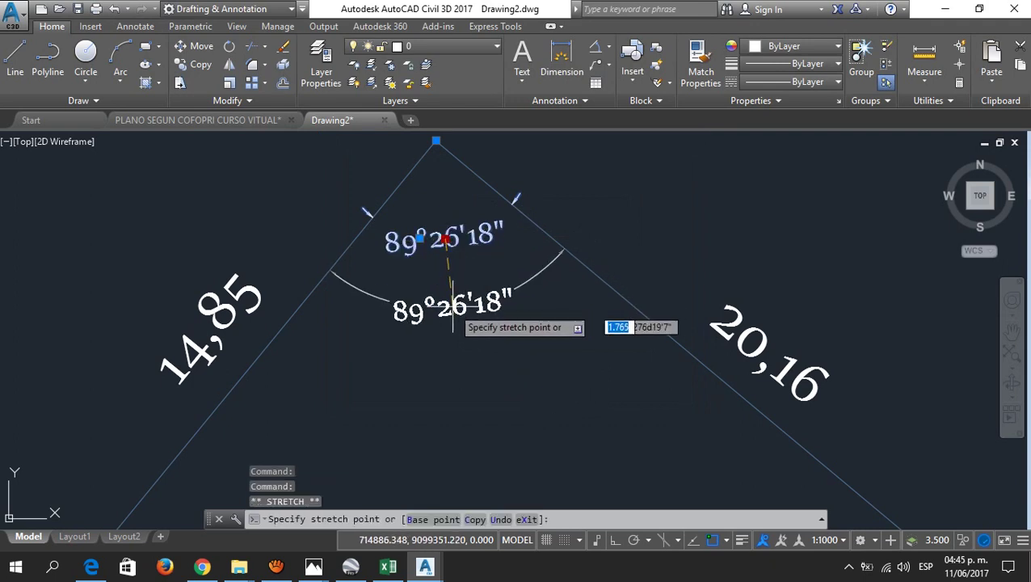
key("Escape")
scroll(521, 202, "down", 4)
scroll(527, 218, "up", 5)
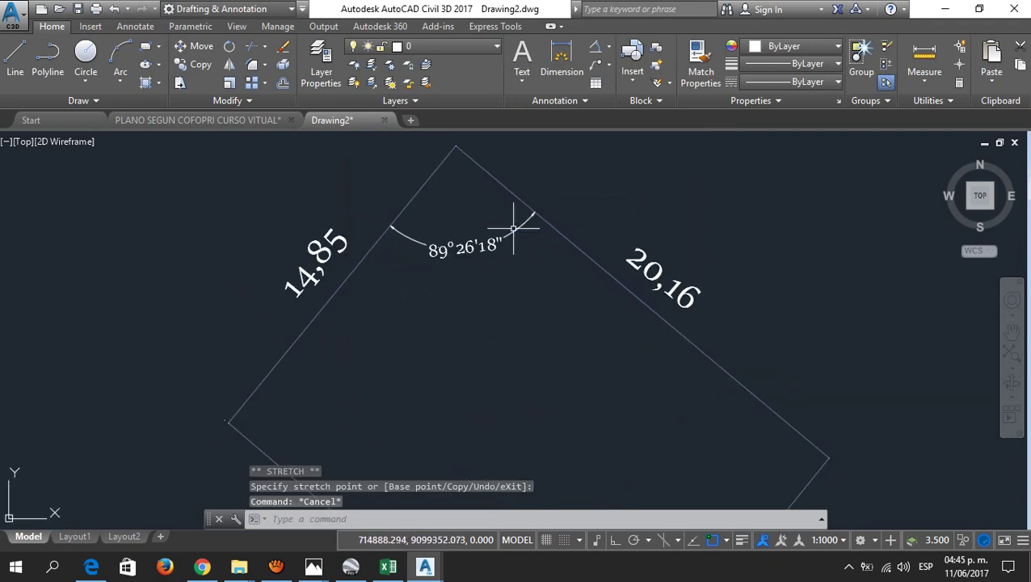
scroll(512, 231, "down", 3)
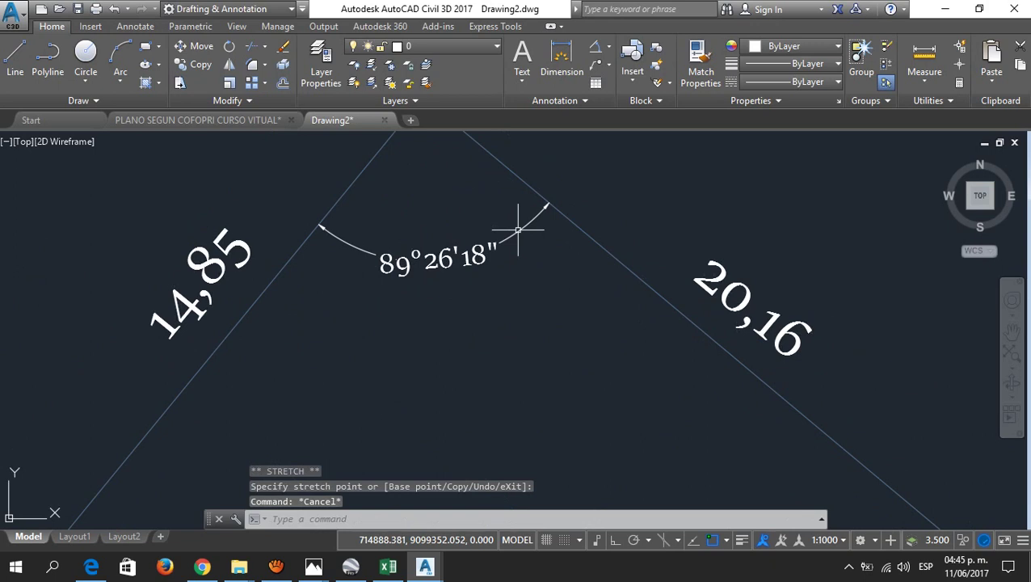
left_click(527, 253)
key("Escape")
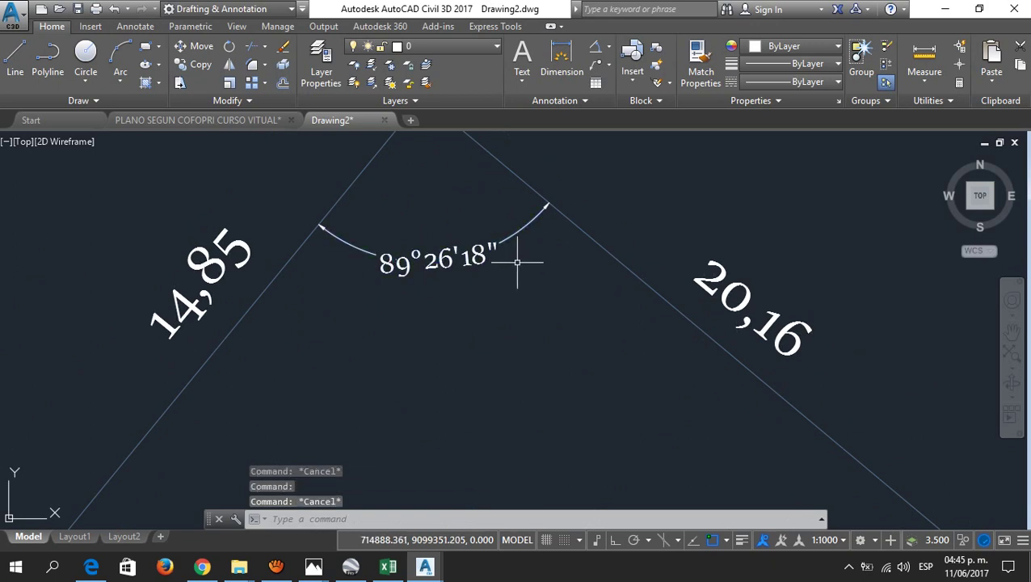
Step: Try moving the angle text again, cancel, then recentre and zoom out to the whole lot
scroll(517, 261, "down", 4)
scroll(525, 220, "up", 4)
left_click(482, 246)
scroll(485, 247, "up", 2)
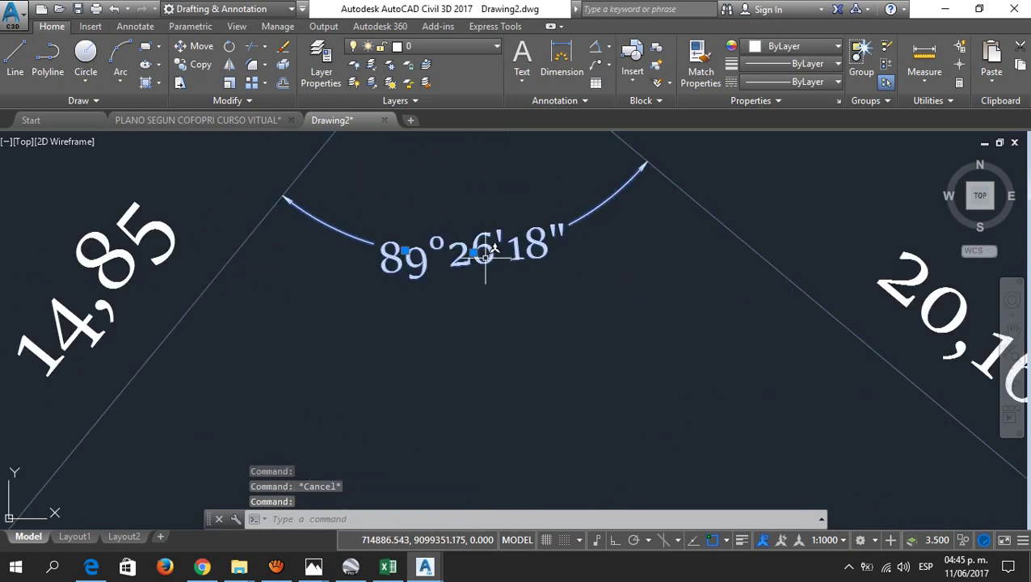
left_click(474, 253)
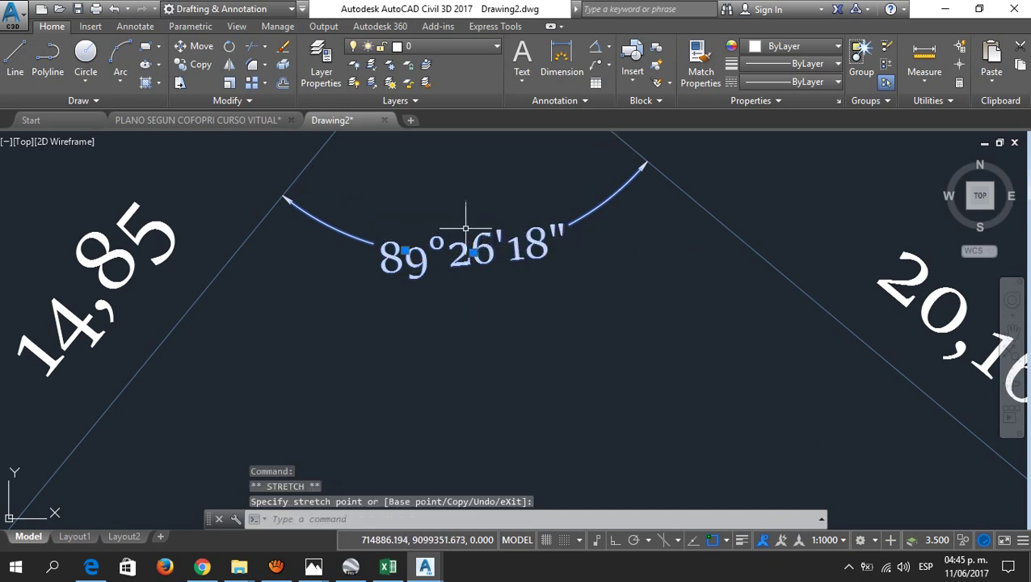
scroll(469, 257, "down", 3)
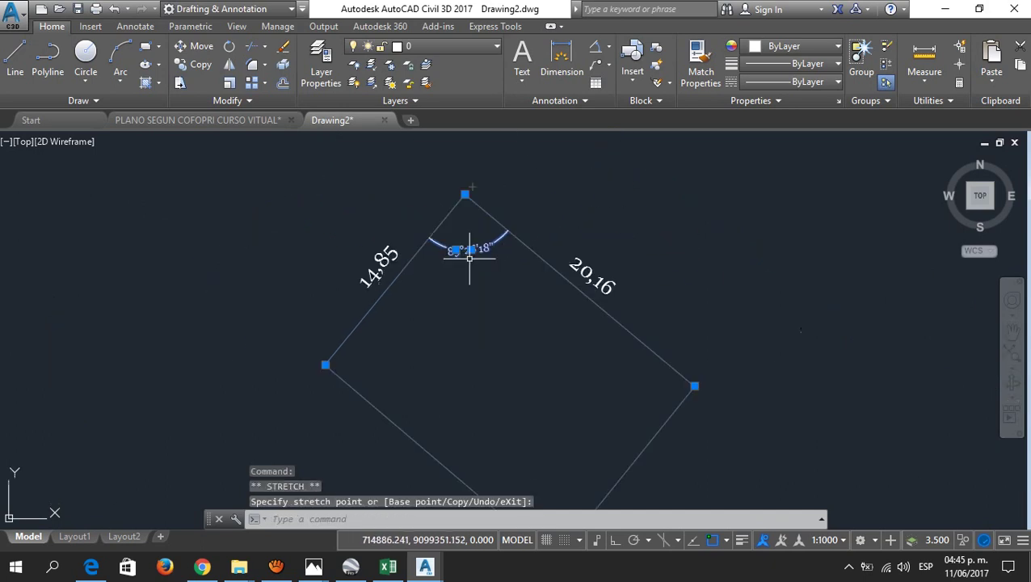
key("Escape")
scroll(481, 253, "down", 2)
scroll(489, 269, "up", 2)
middle_click_drag(488, 269, 478, 257)
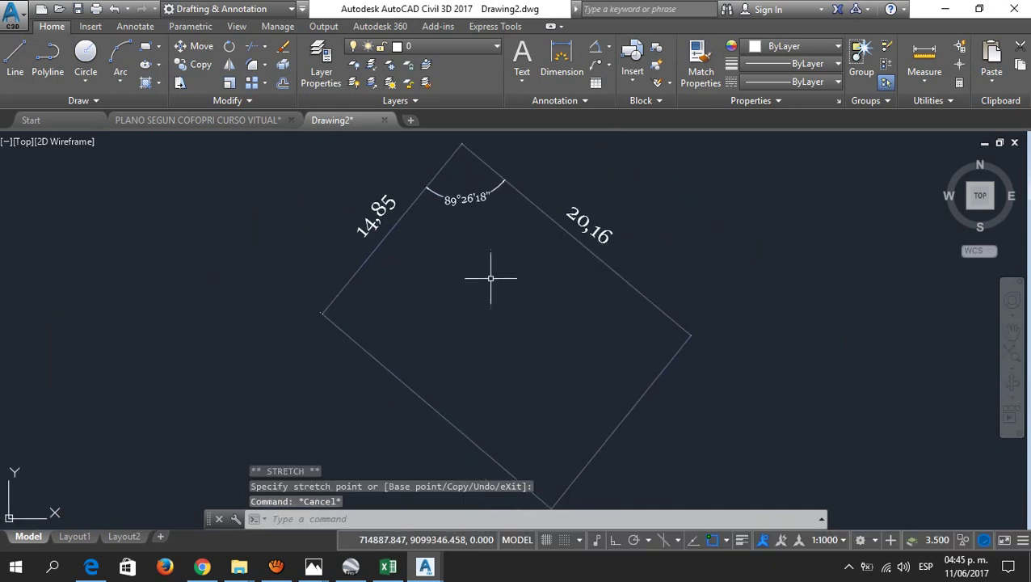
scroll(491, 278, "down", 2)
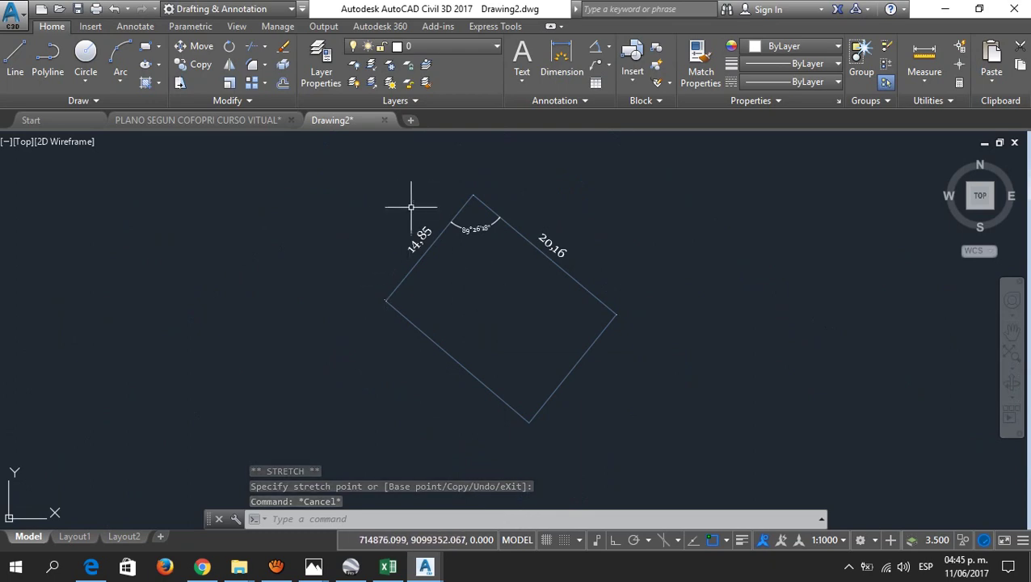
mouse_move(315, 551)
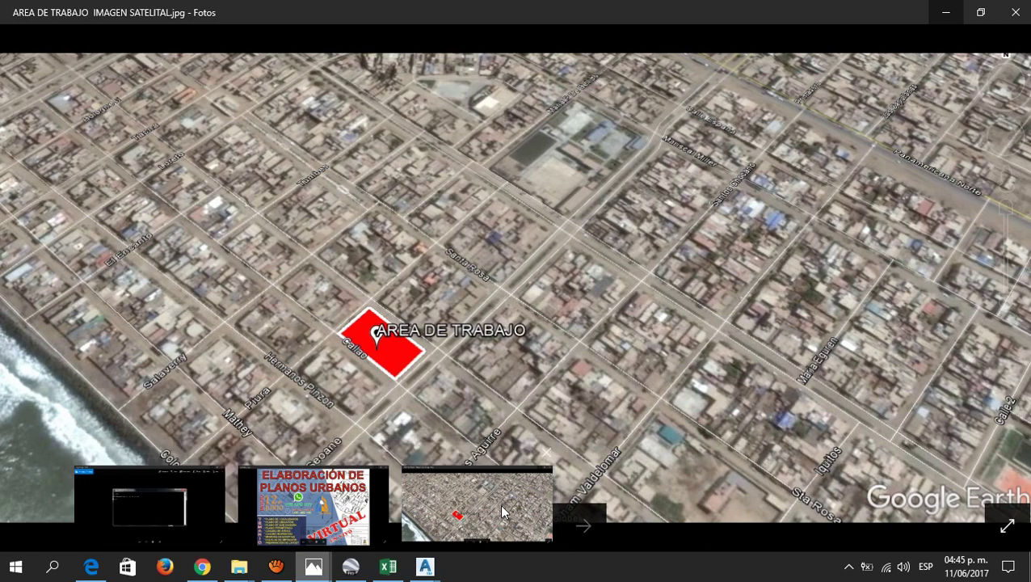
Step: View the AREA DE TRABAJO satellite image zoomed in, then bring up the Lt 06 plan PDF in Edge
left_click(500, 503)
scroll(345, 327, "up", 1)
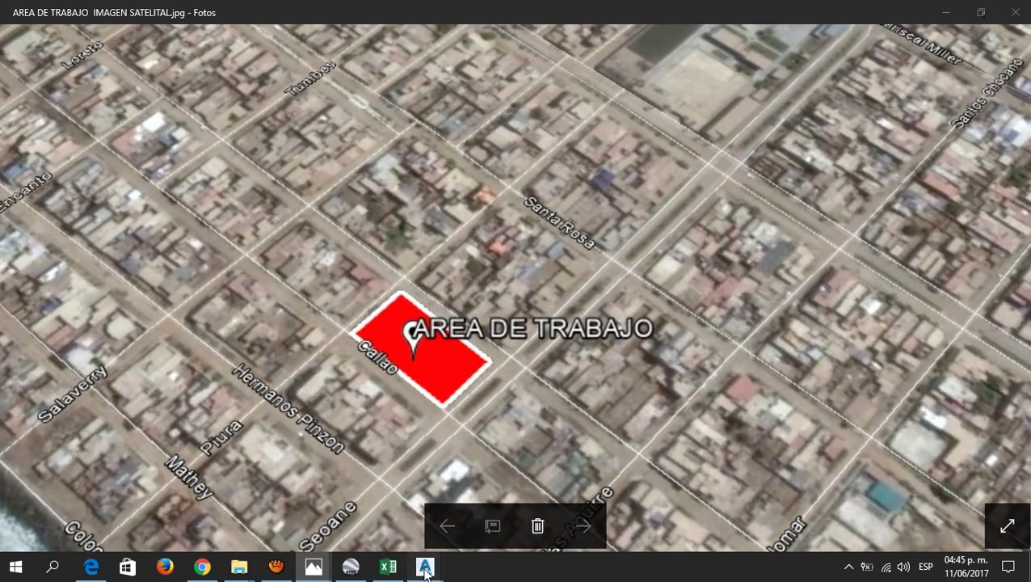
left_click(425, 566)
left_click(92, 568)
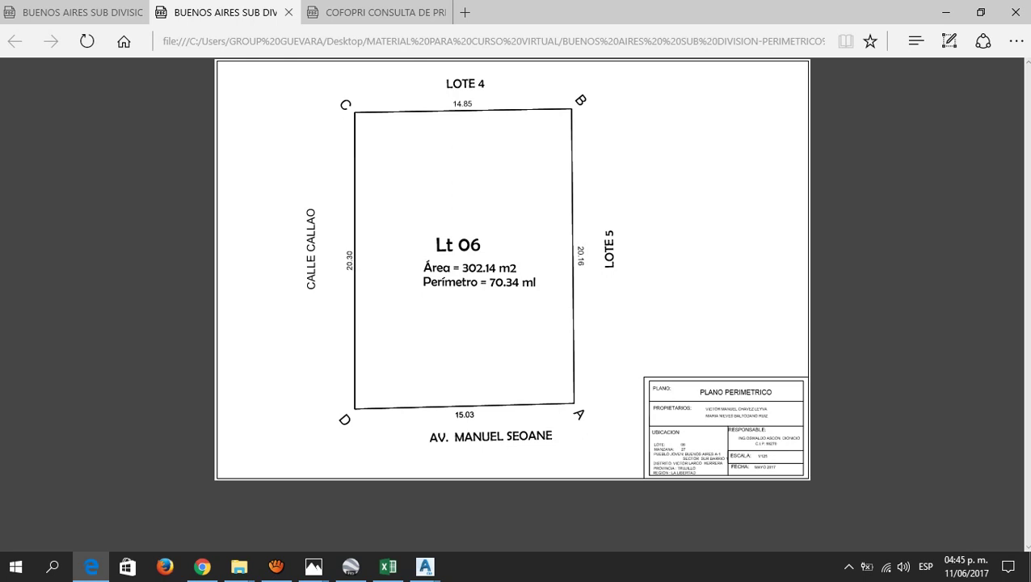
Step: In Google Earth Pro, hide the red AREA DE TRABAJO polygon from Places
left_click(351, 567)
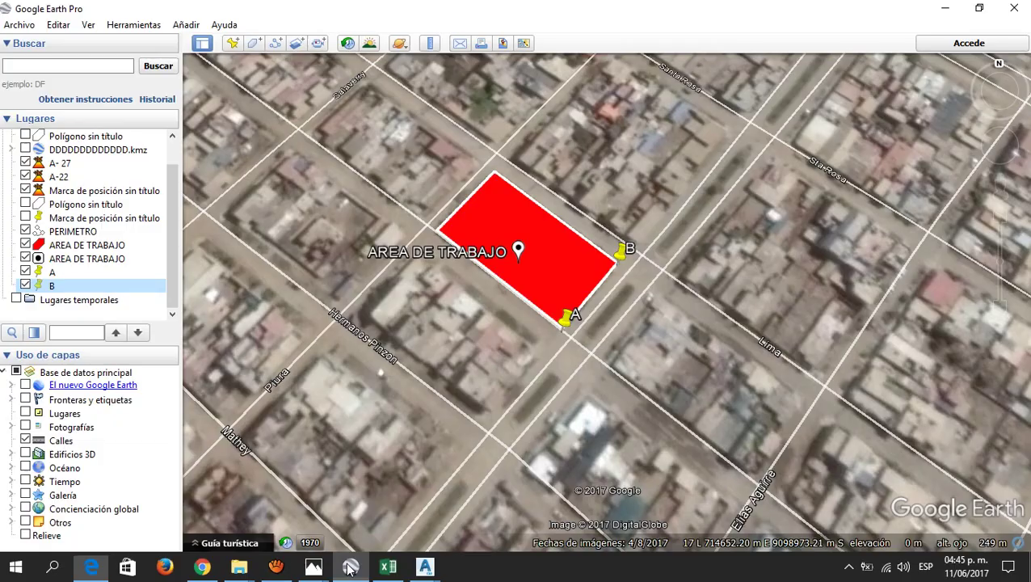
scroll(475, 238, "up", 2)
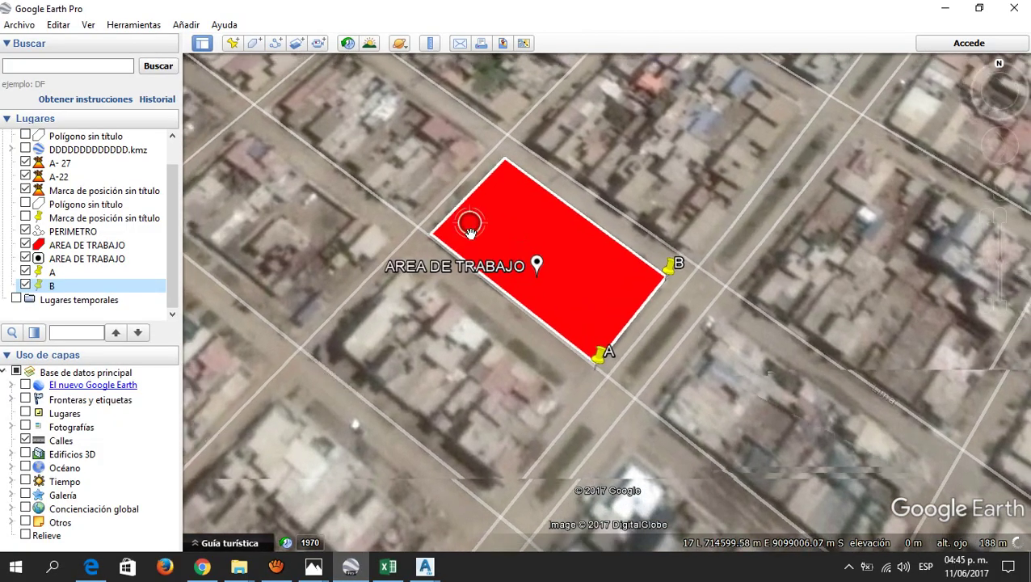
scroll(557, 290, "down", 1)
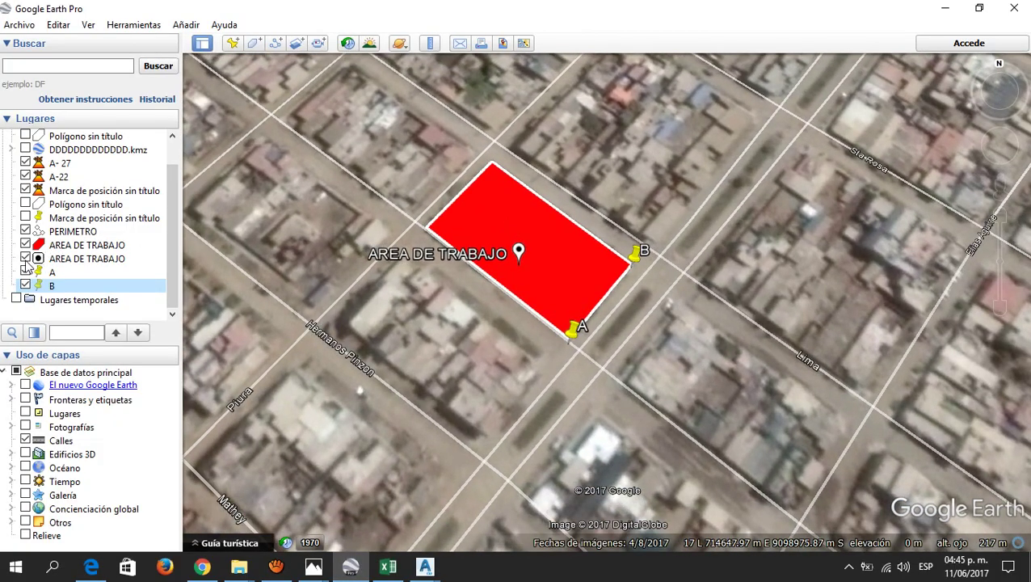
left_click(25, 246)
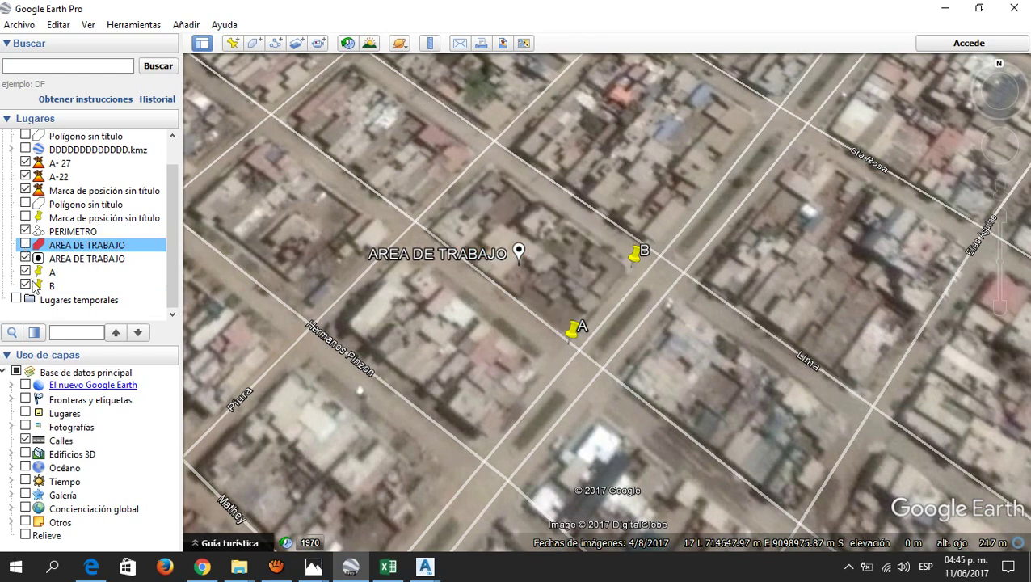
scroll(178, 215, "up", 2)
scroll(178, 215, "down", 2)
scroll(539, 304, "up", 2)
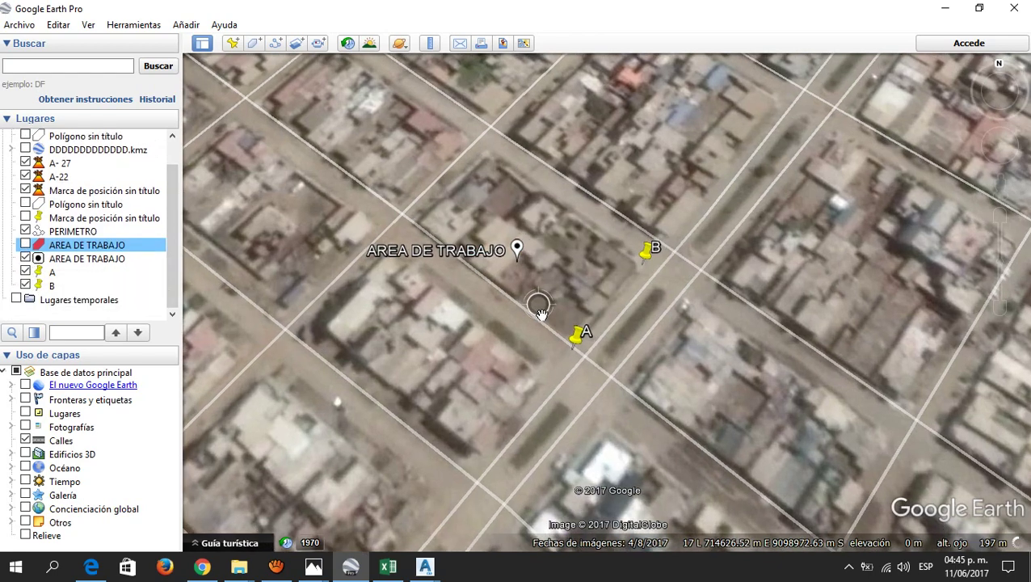
Step: Trace a draft polygon with corners near pin A, widen its right corner, then return to the Cofopri page
left_click(254, 43)
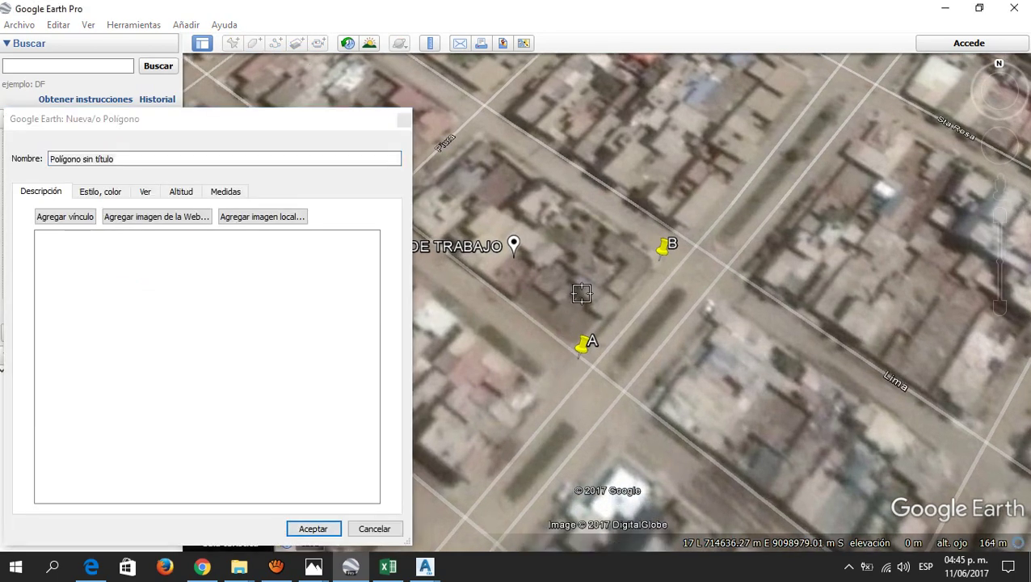
left_click(550, 320)
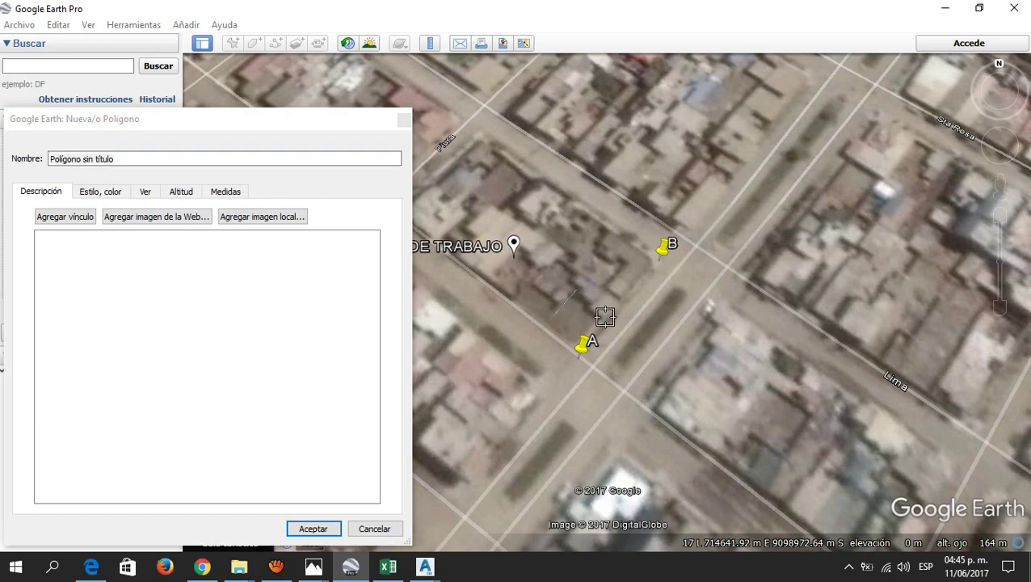
left_click(605, 316)
left_click(579, 346)
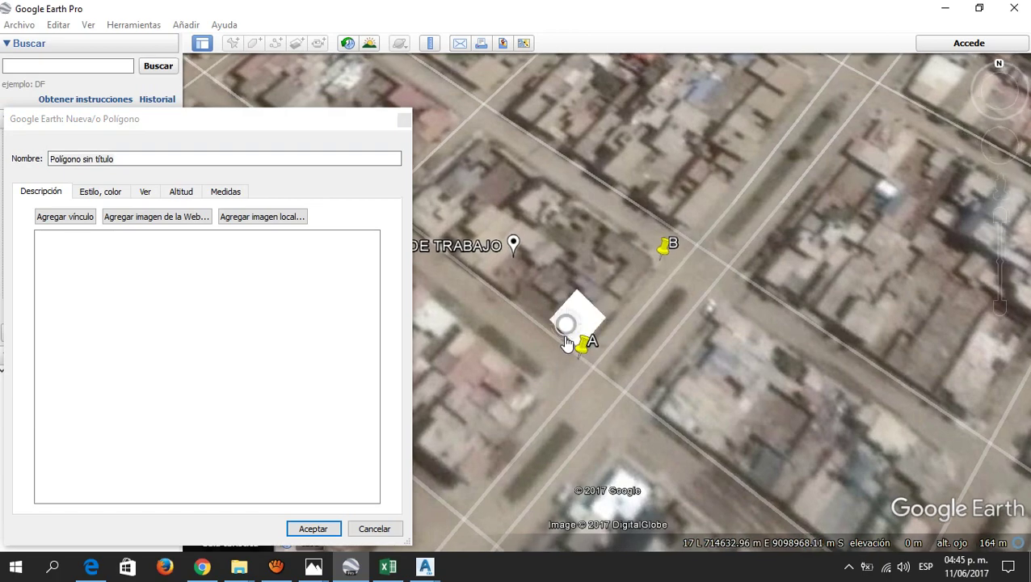
scroll(558, 332, "up", 2)
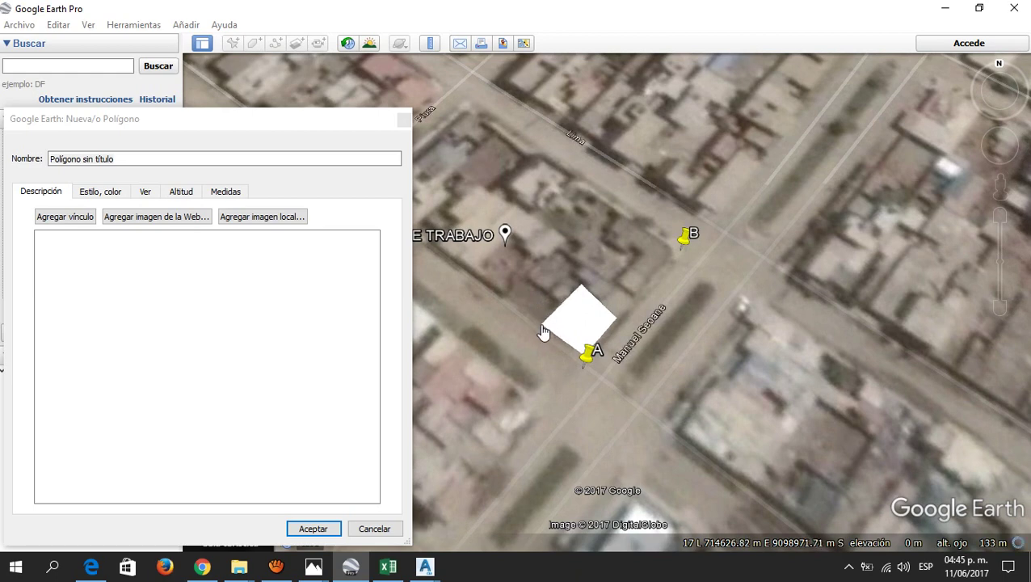
left_click_drag(616, 318, 622, 321)
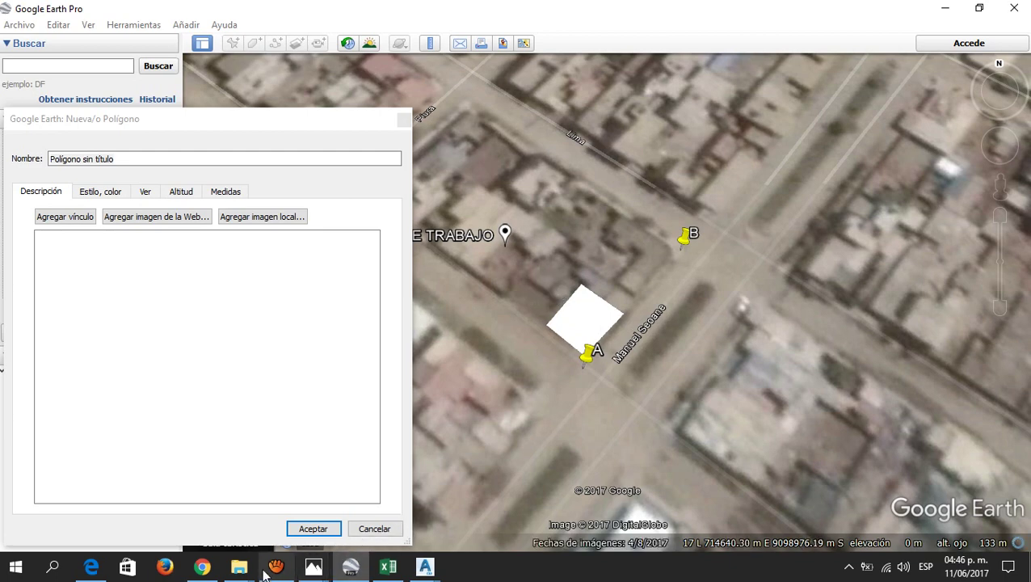
left_click(203, 567)
scroll(444, 285, "down", 2)
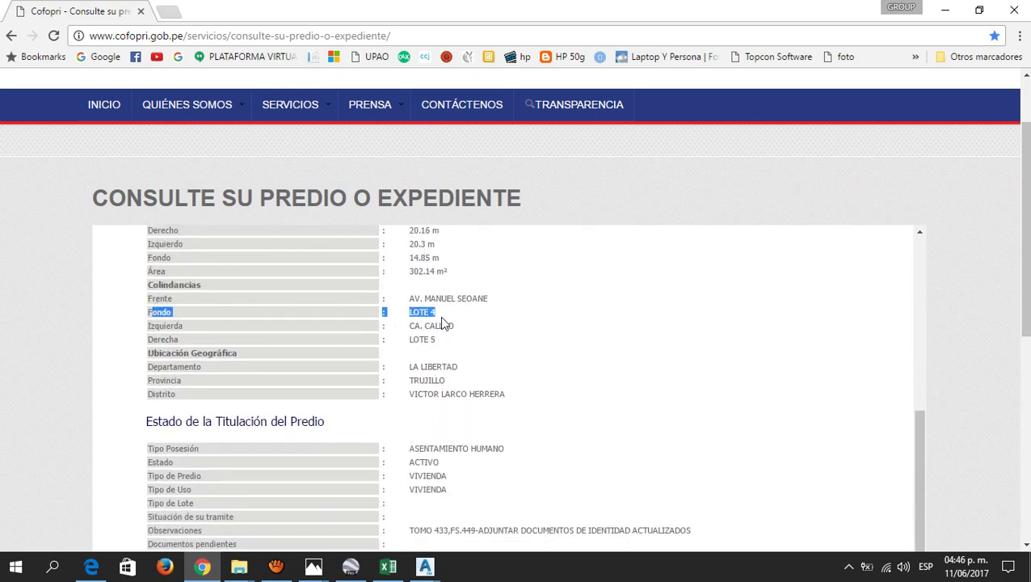
Step: Clear the selection on the Cofopri record, bring back Drawing2, then show the Lt 06 plan PDF
left_click(468, 325)
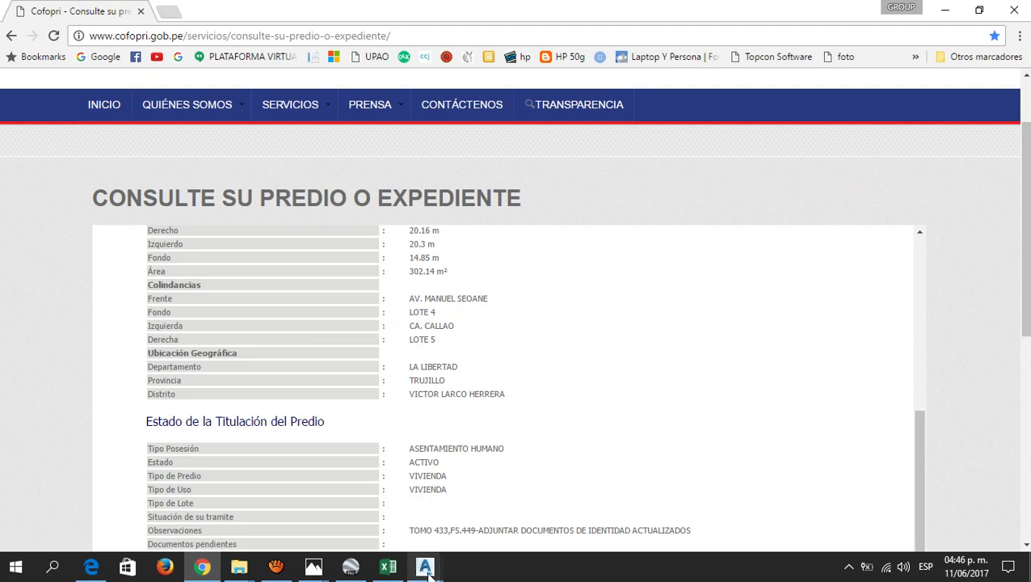
mouse_move(425, 567)
left_click(473, 533)
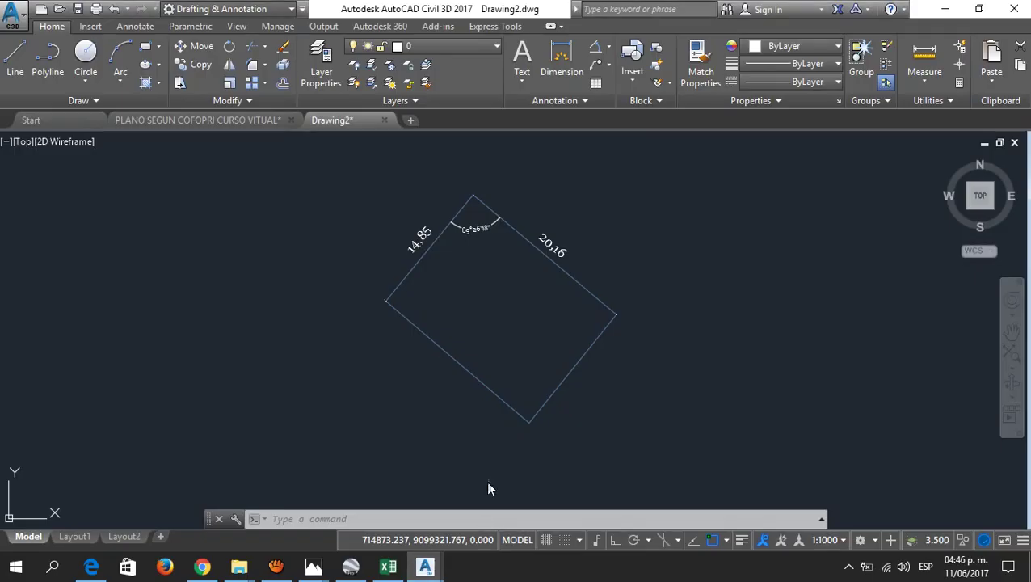
left_click(105, 563)
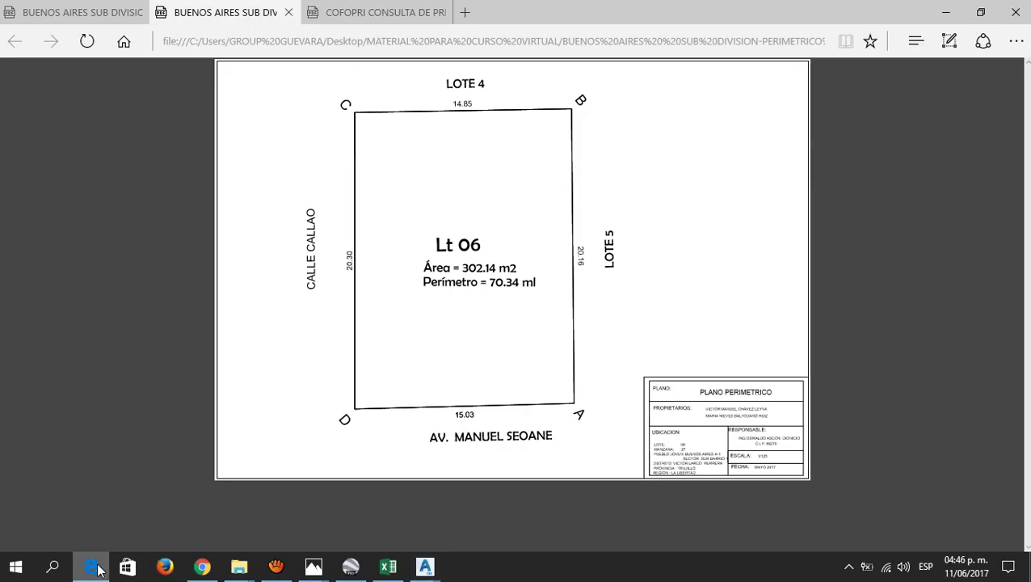